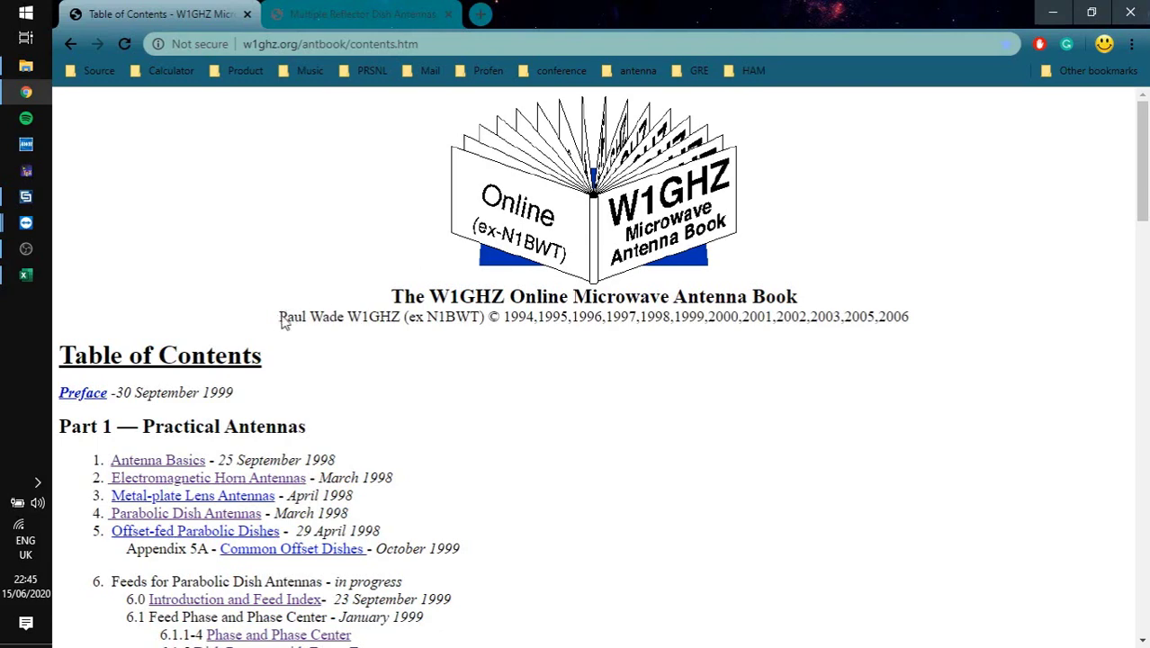
- Scroll the W1GHZ contents page down to section 6.10 Multiple-reflector Dishes and highlight its heading
left_click_drag(279, 316, 333, 315)
left_click(343, 314)
scroll(944, 253, "down", 1)
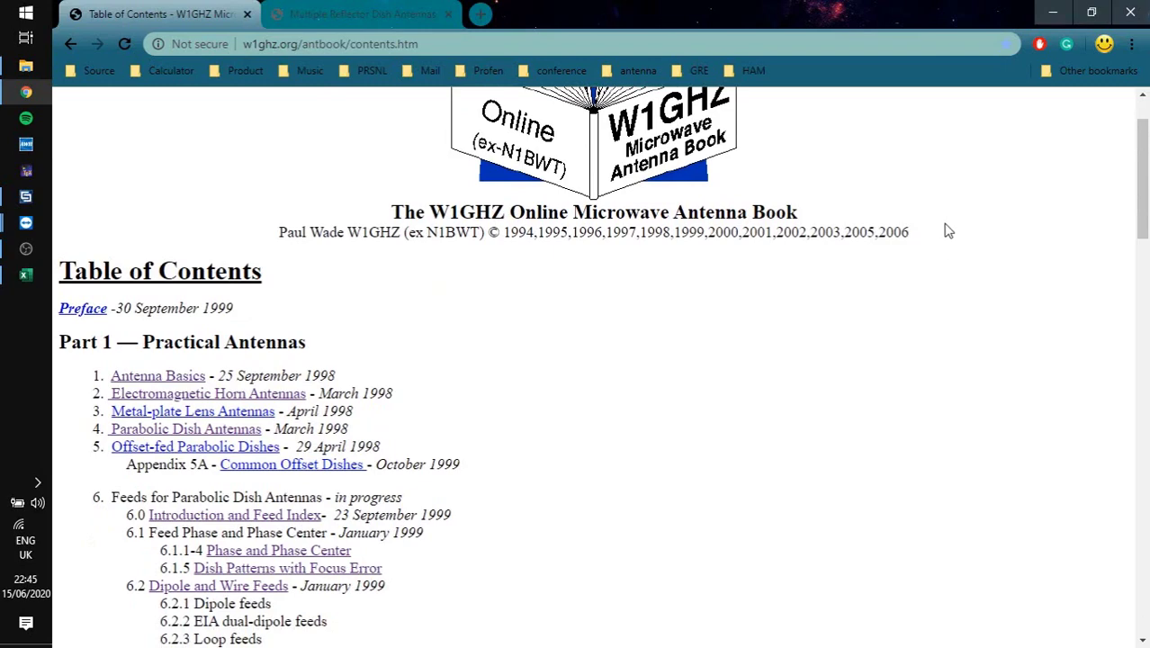
scroll(947, 231, "down", 1)
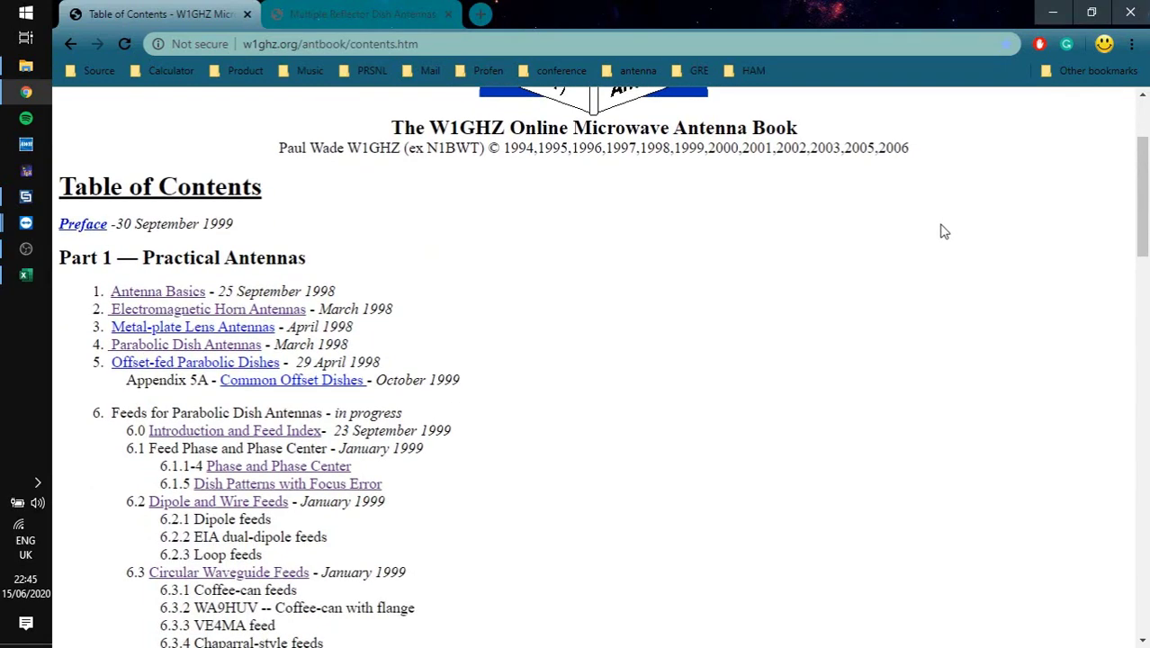
scroll(943, 232, "down", 8)
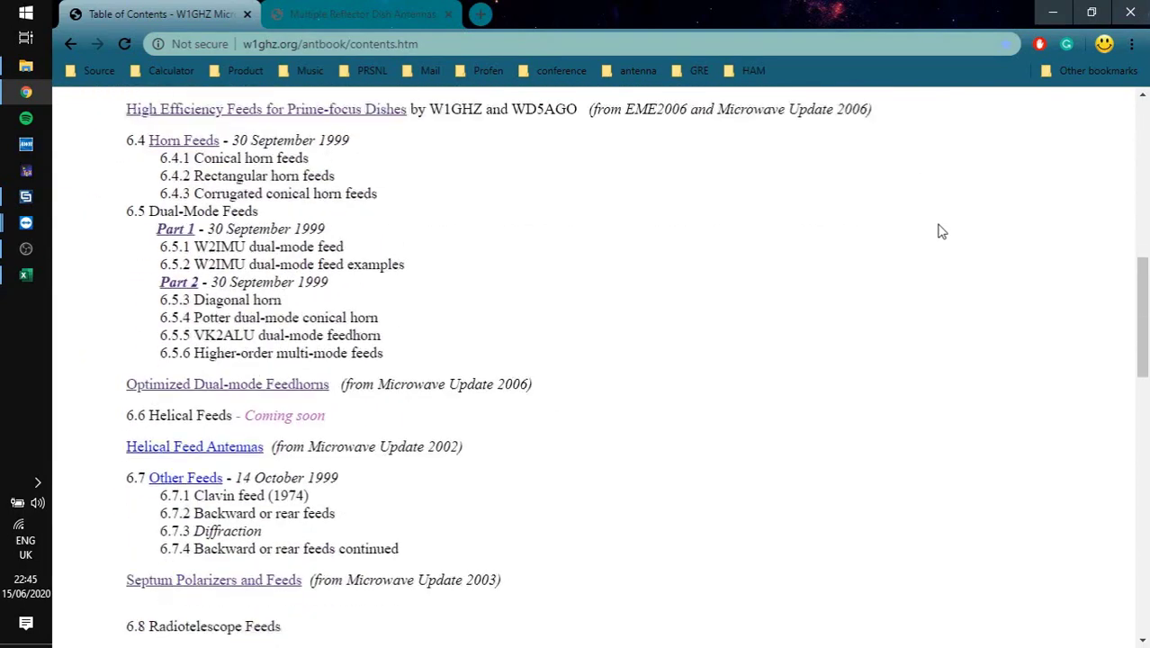
scroll(904, 226, "down", 2)
scroll(792, 221, "down", 6)
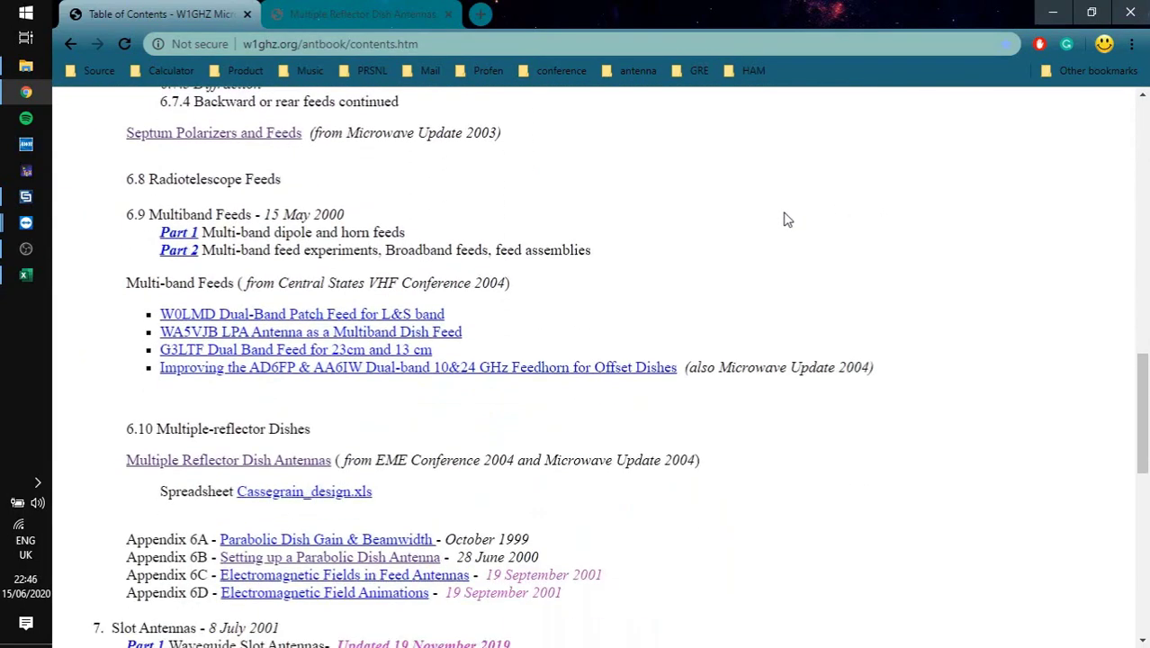
left_click_drag(155, 175, 326, 176)
left_click(326, 176)
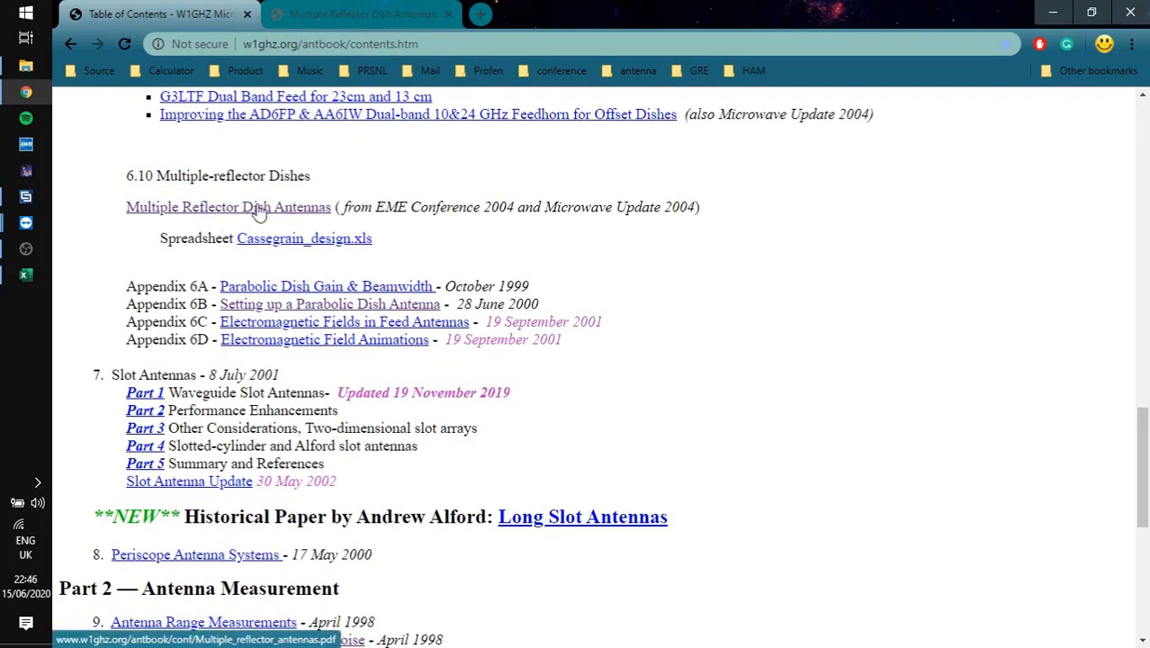
- Switch to the Multiple Reflector Dish Antennas PDF tab and highlight its title
left_click(347, 15)
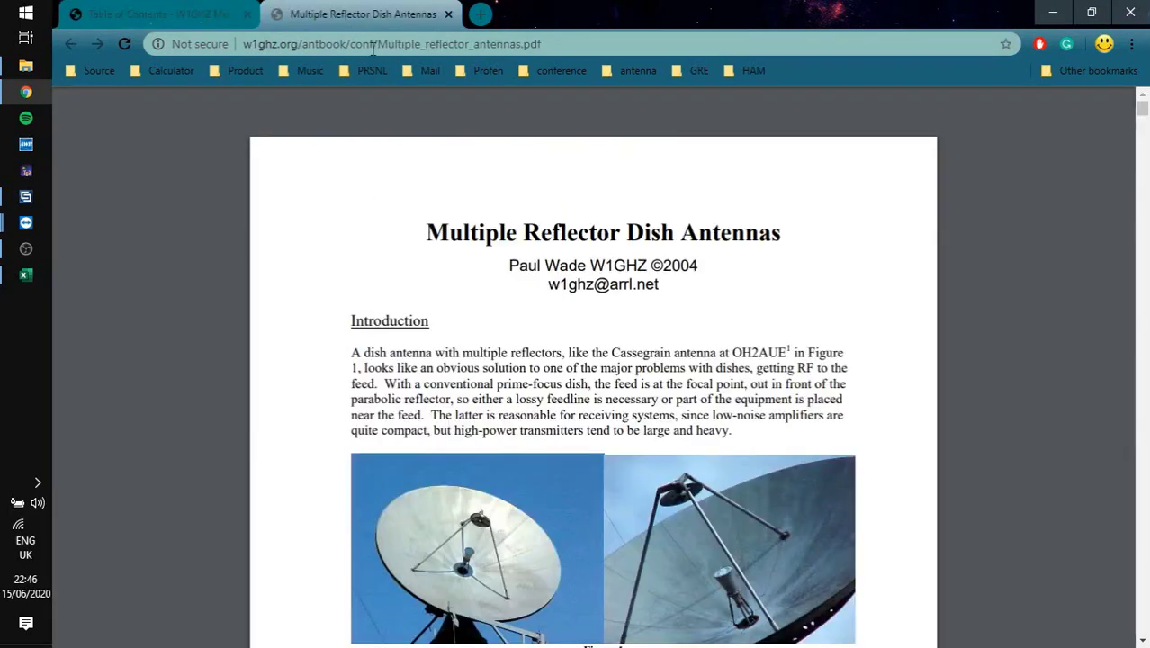
left_click_drag(429, 226, 804, 233)
left_click(792, 229)
- Scroll through the PDF to page 15 and Figure 18's Cassegrain geometry diagram
scroll(904, 236, "down", 1)
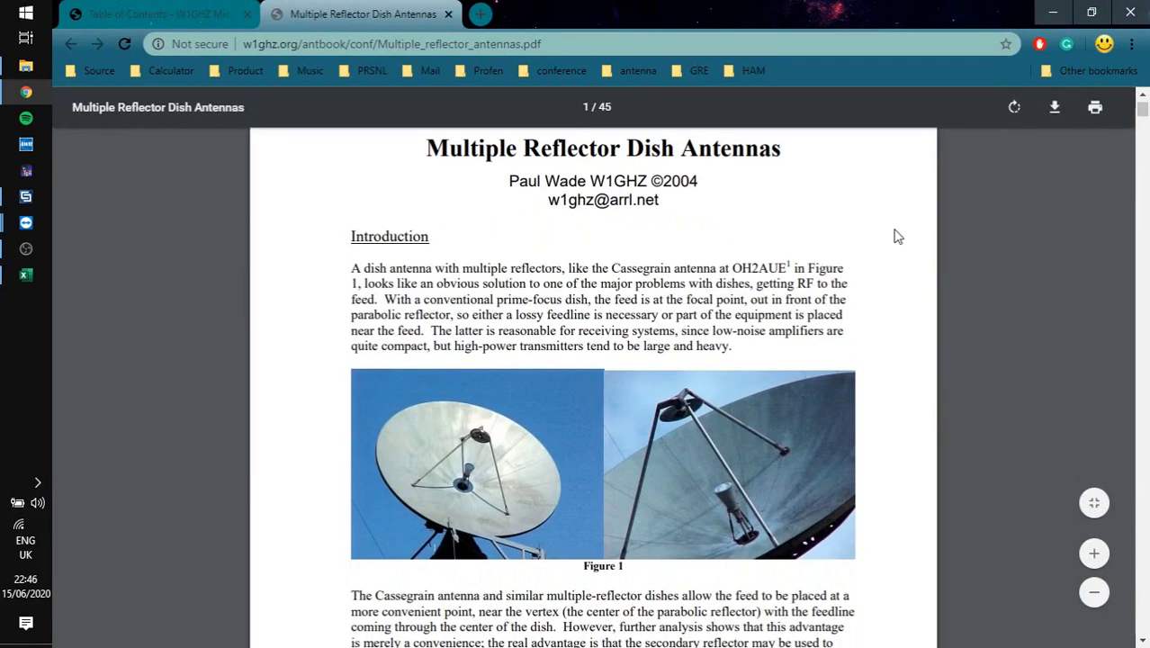
scroll(897, 236, "down", 10)
scroll(872, 217, "down", 4)
scroll(873, 218, "down", 6)
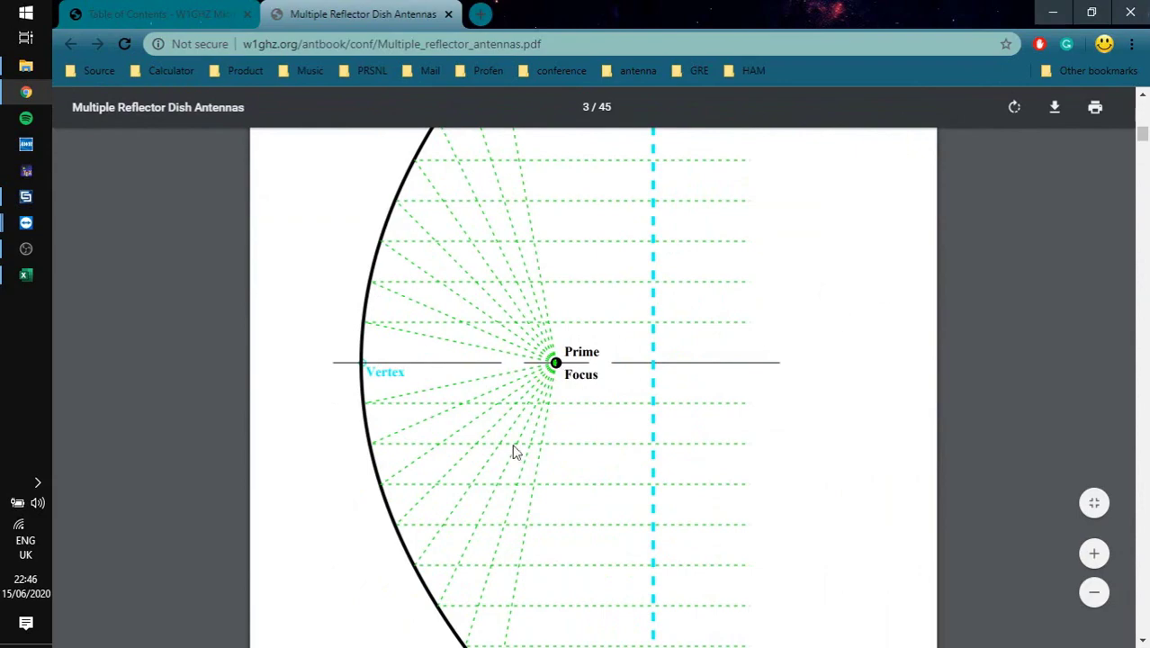
scroll(912, 335, "down", 8)
scroll(910, 339, "down", 8)
scroll(840, 322, "down", 10)
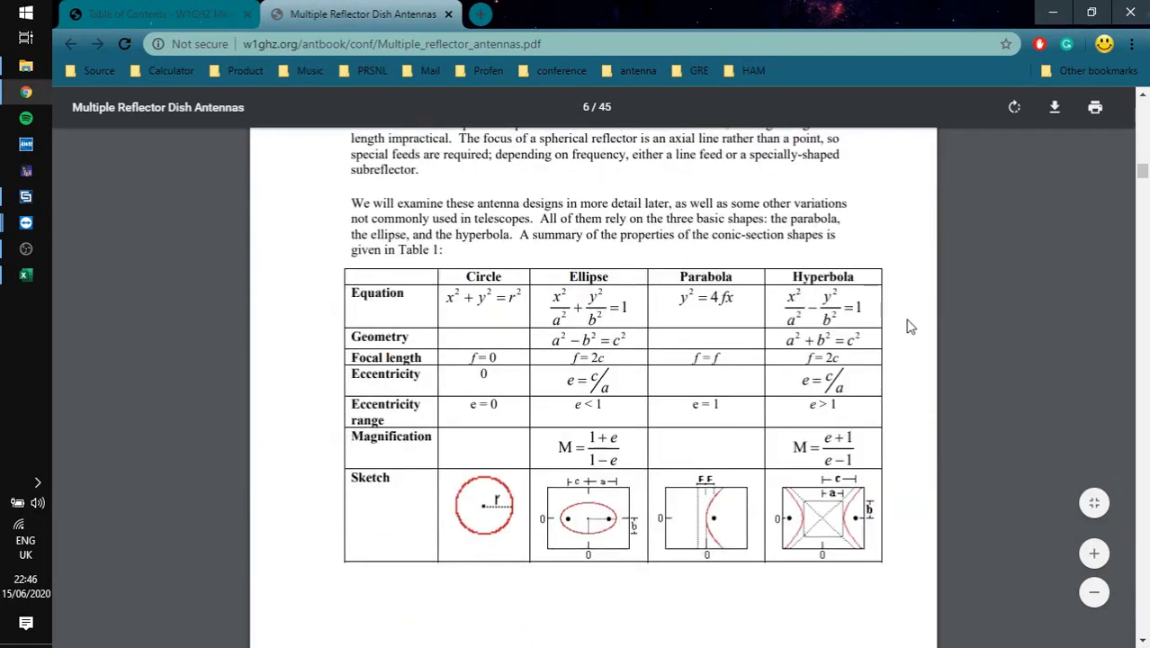
scroll(909, 327, "down", 10)
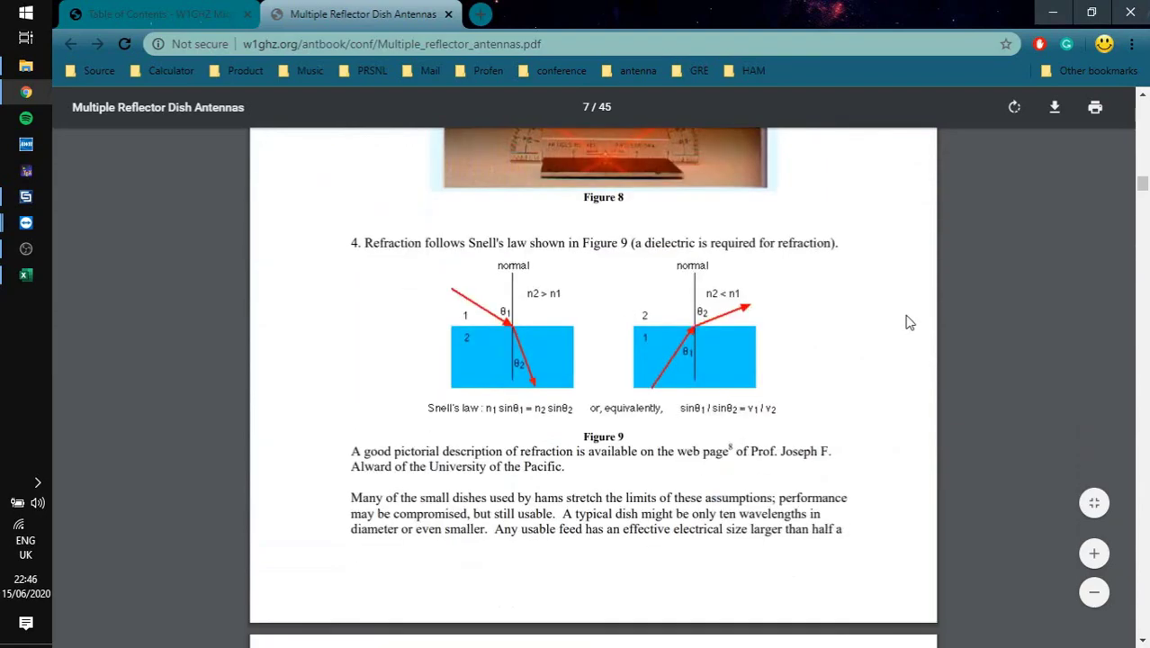
scroll(909, 322, "down", 20)
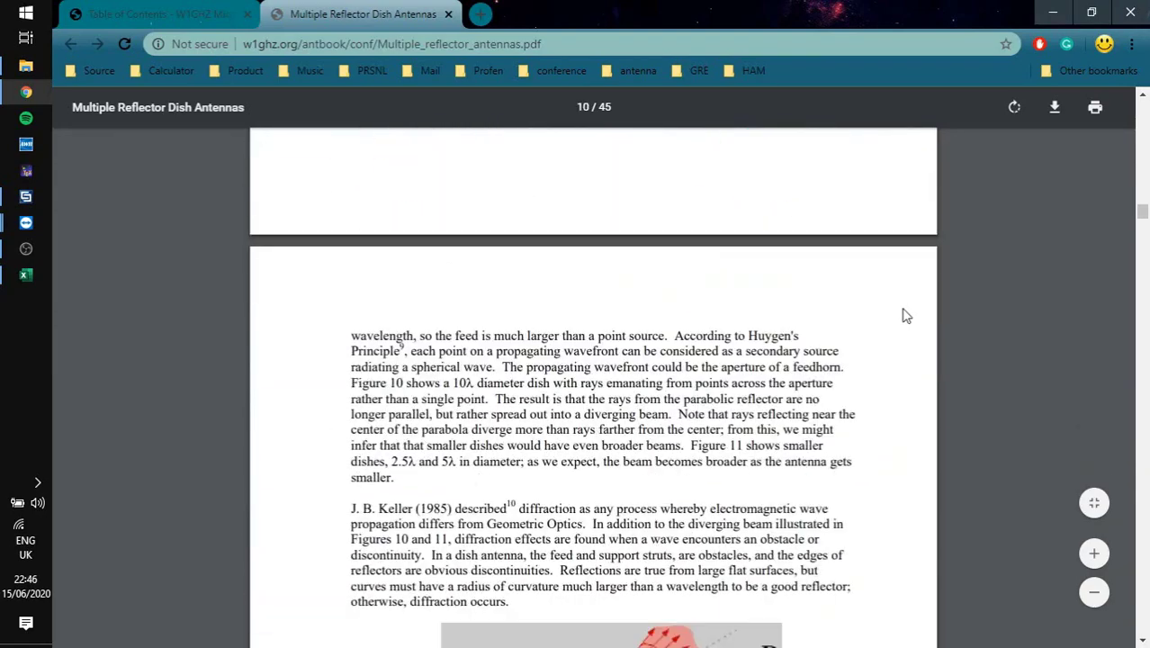
scroll(905, 316, "down", 20)
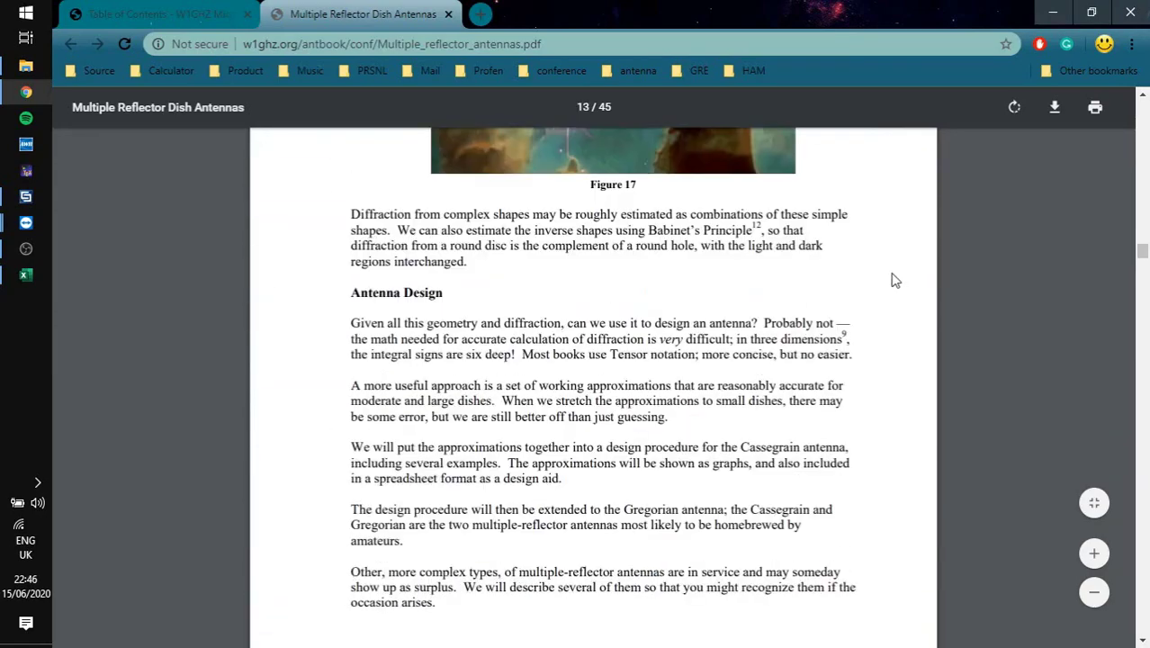
scroll(895, 280, "down", 20)
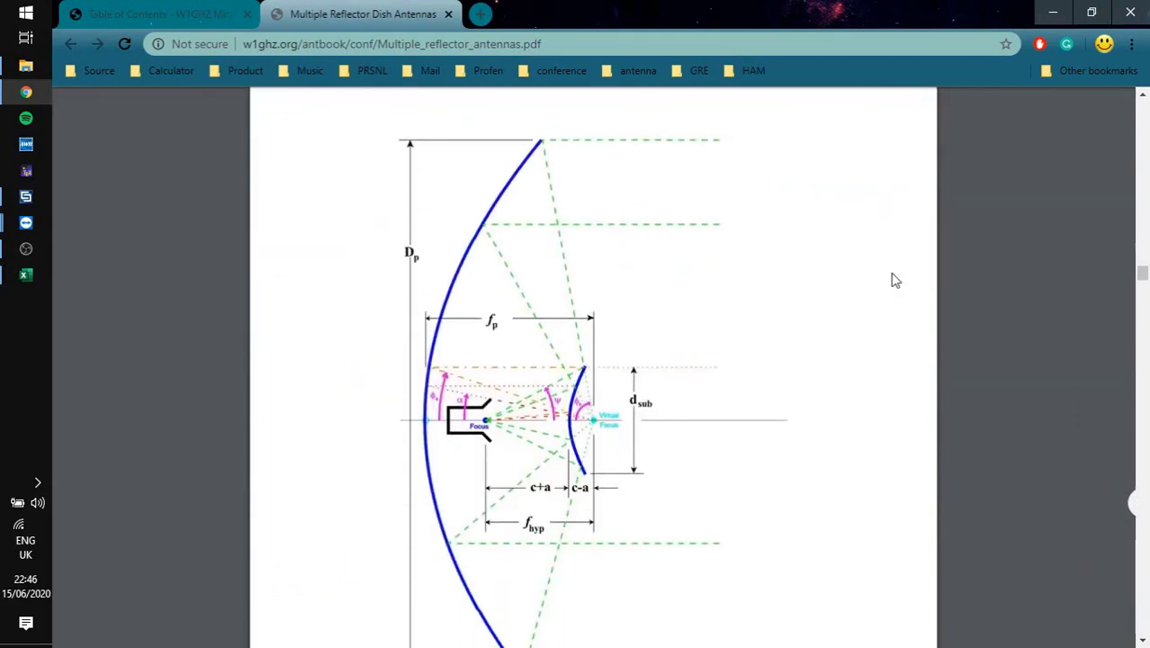
scroll(547, 421, "down", 2)
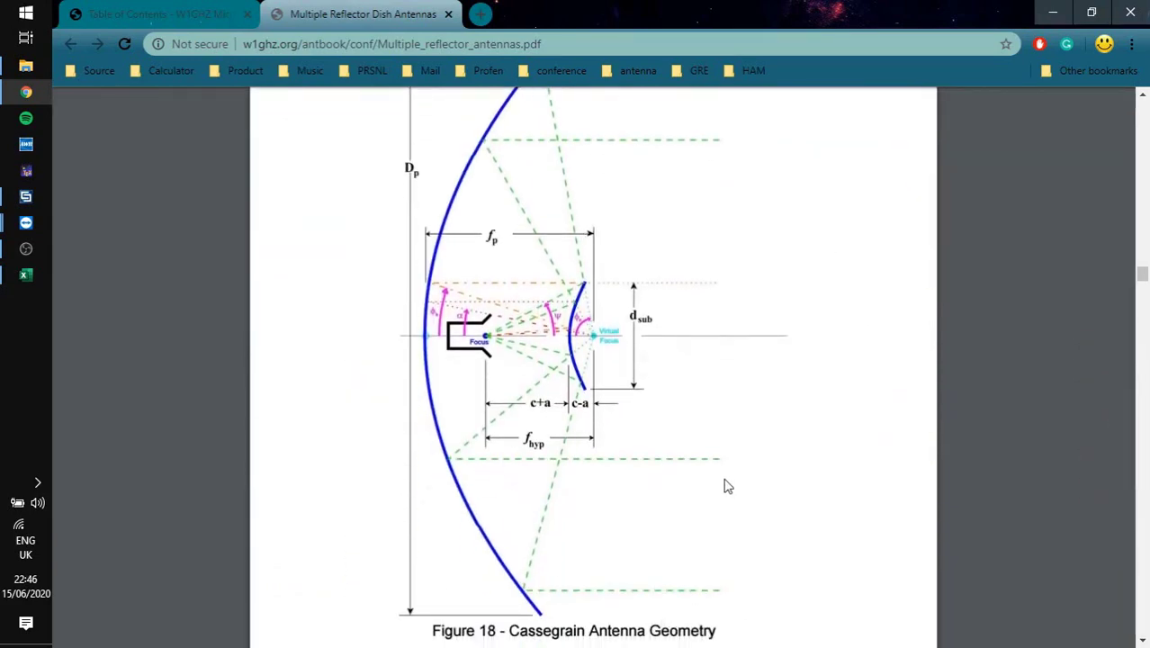
scroll(598, 388, "up", 2)
scroll(594, 389, "down", 2)
scroll(869, 331, "up", 1)
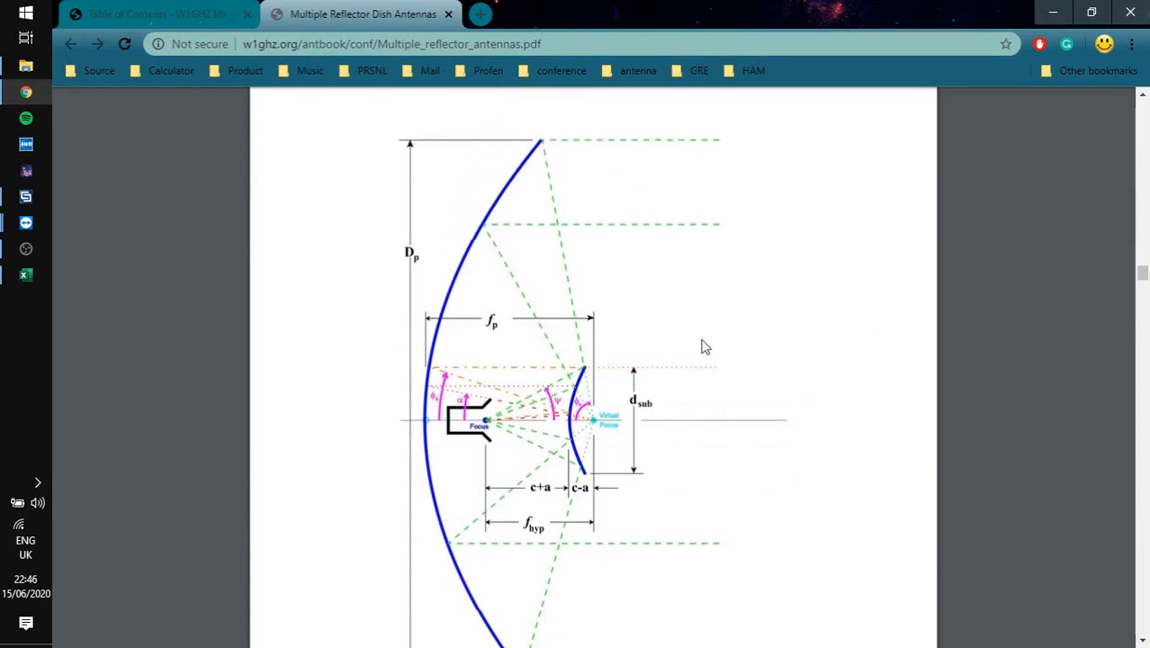
scroll(701, 342, "down", 1)
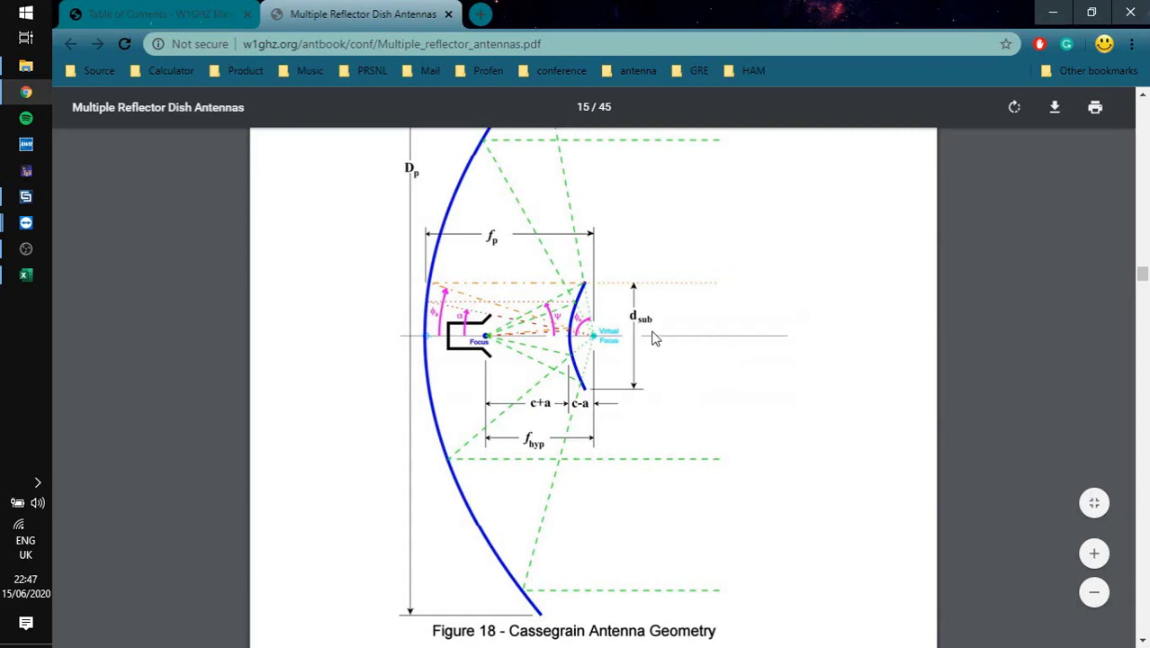
scroll(634, 329, "up", 1)
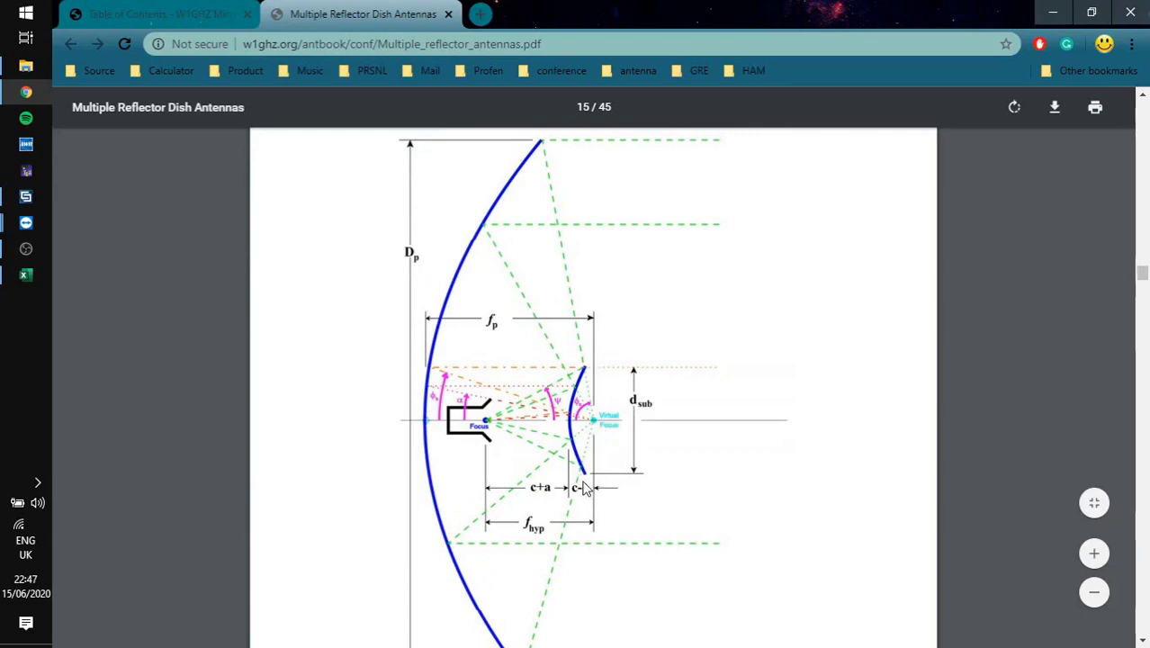
- Scroll back to page 6 Table 1 and zoom in on its hyperbola sketch
scroll(756, 475, "up", 10)
scroll(769, 482, "up", 20)
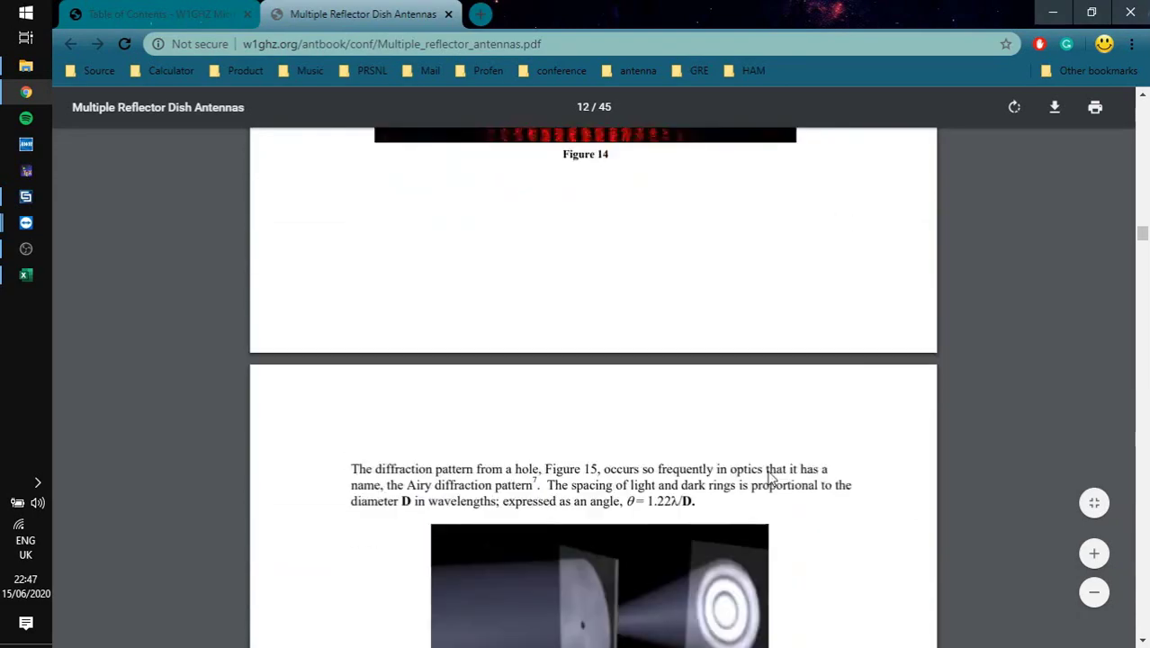
scroll(767, 472, "up", 15)
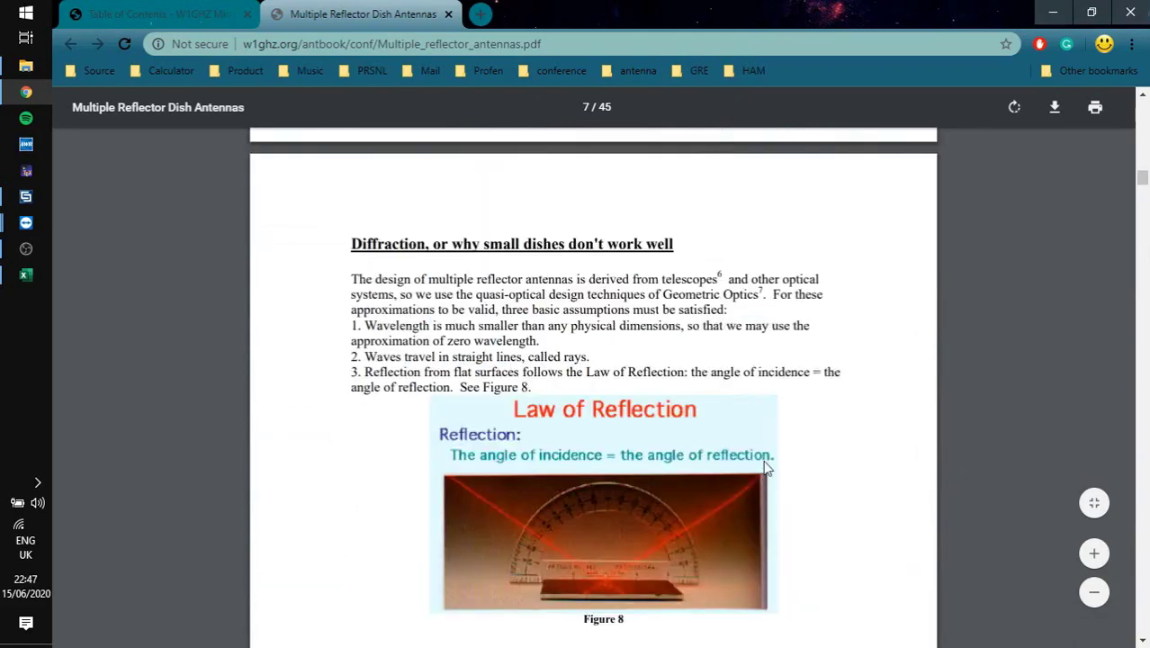
scroll(760, 457, "down", 3)
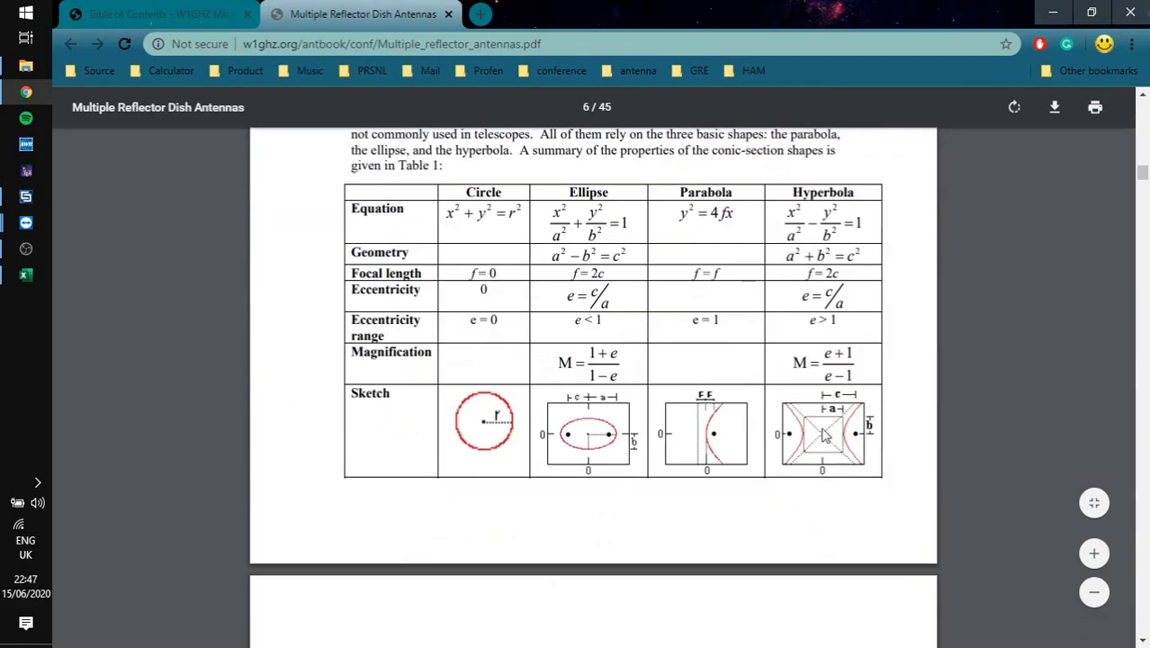
left_click(1094, 552)
scroll(994, 450, "down", 1)
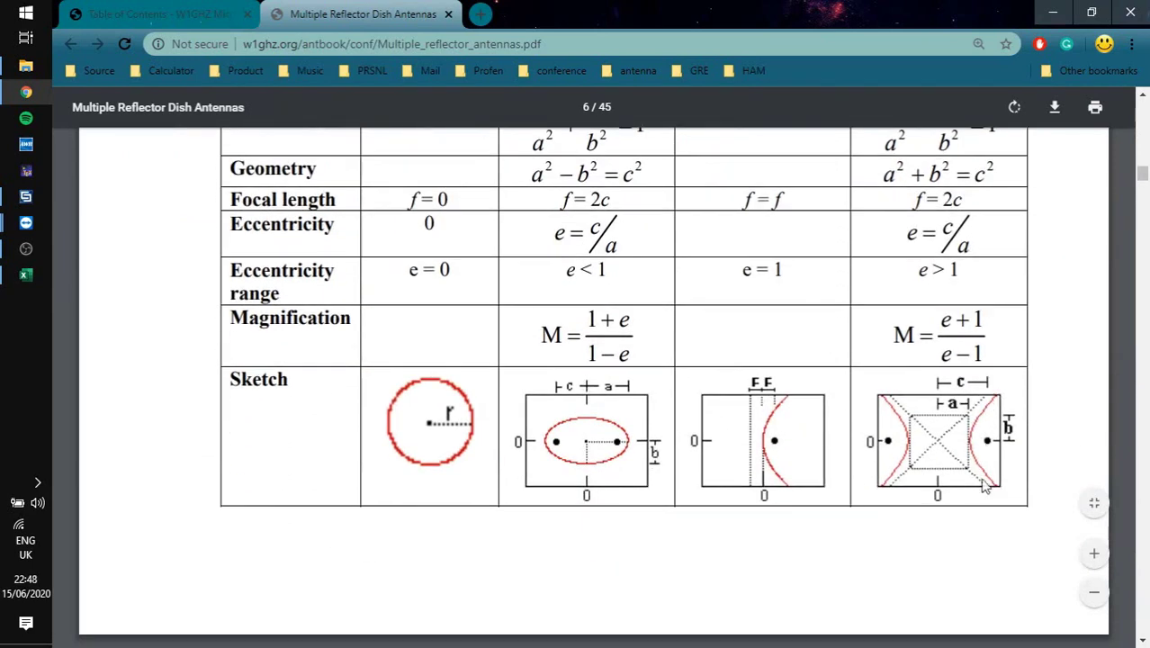
mouse_move(988, 484)
left_mouse_down()
mouse_move(995, 396)
mouse_move(980, 475)
left_mouse_up()
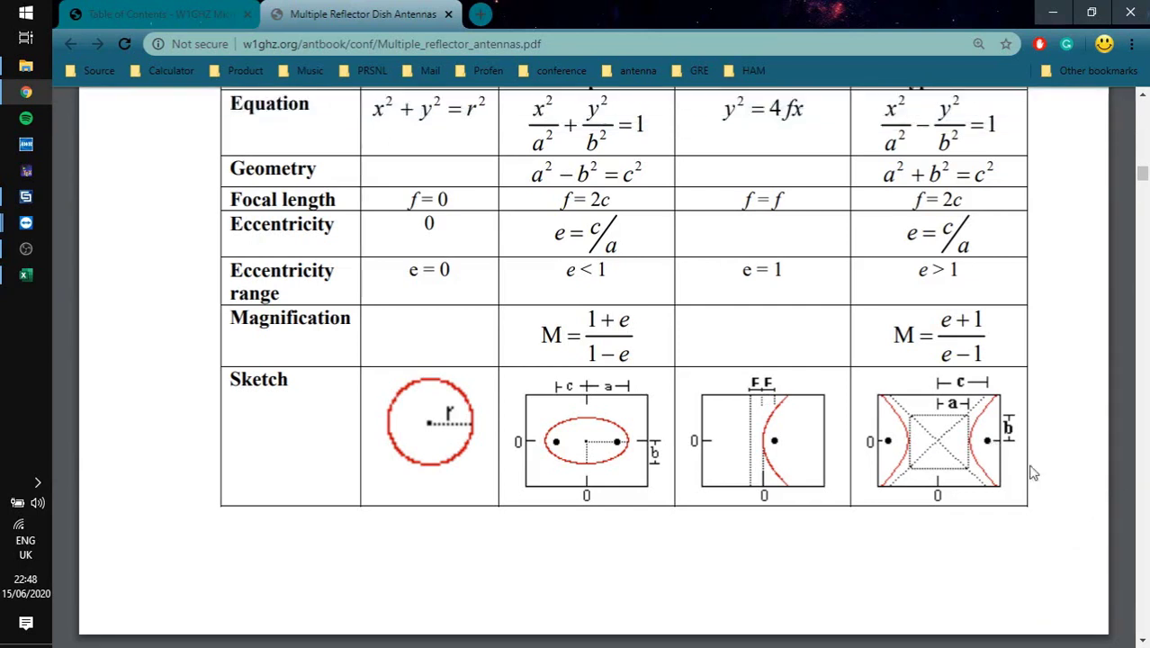
- Zoom the paper back out and highlight part of the Hyperbola equation
left_click(1093, 591)
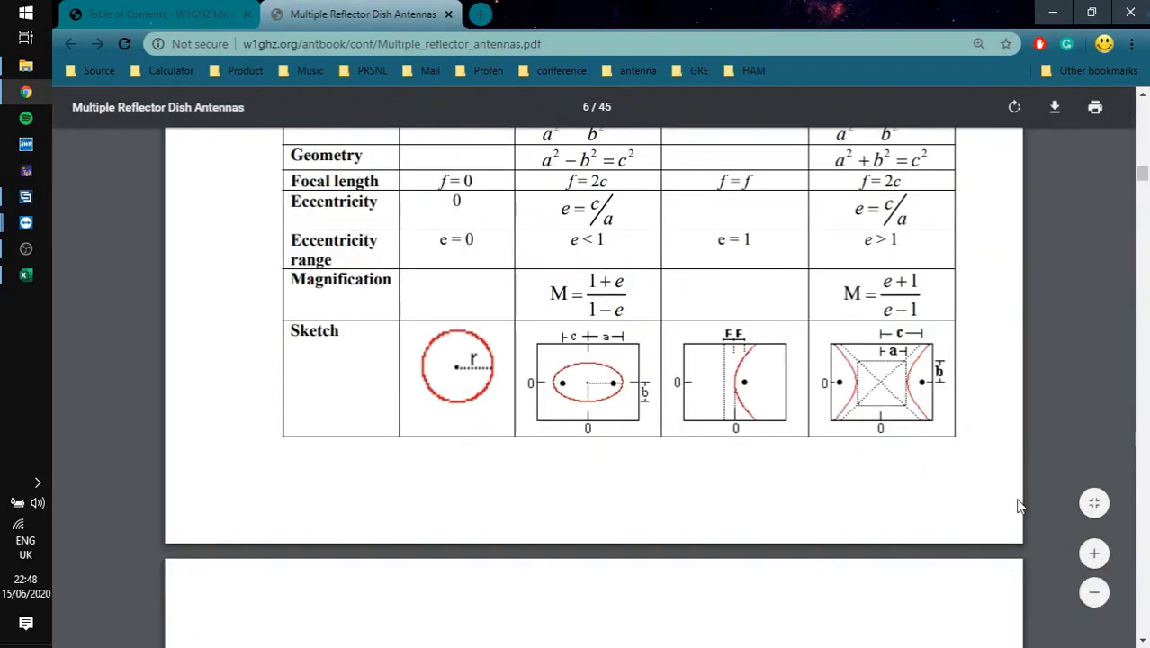
scroll(997, 471, "up", 1)
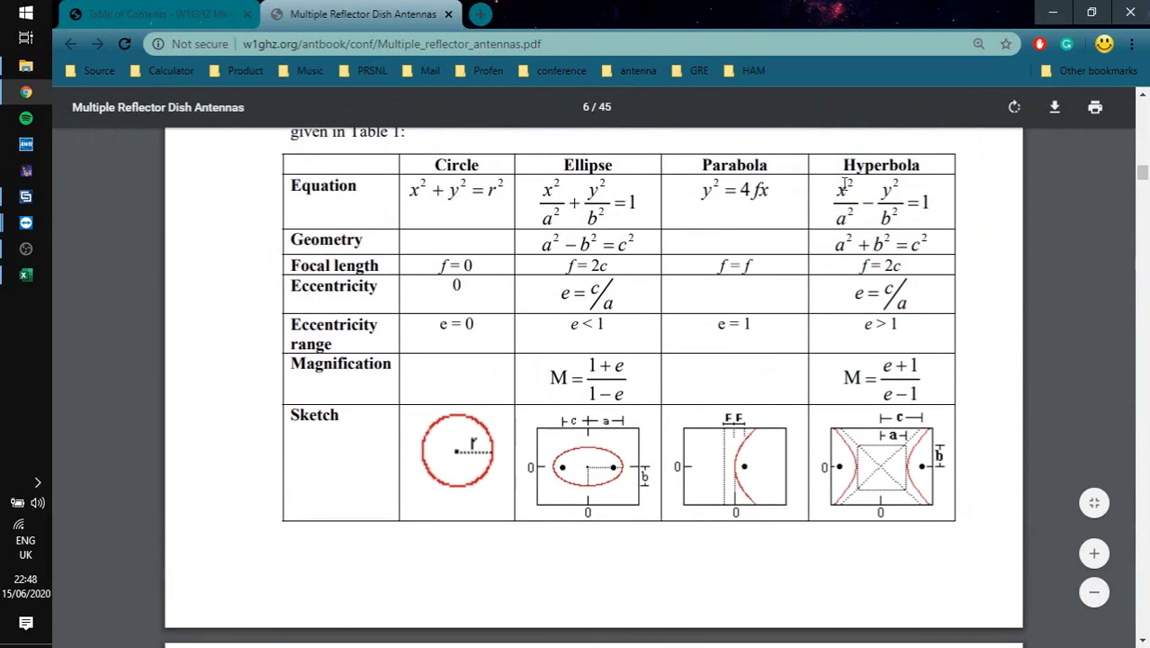
left_click_drag(844, 185, 886, 200)
left_click(886, 200)
- Switch to CST and start a new project template from the File menu
left_click(25, 196)
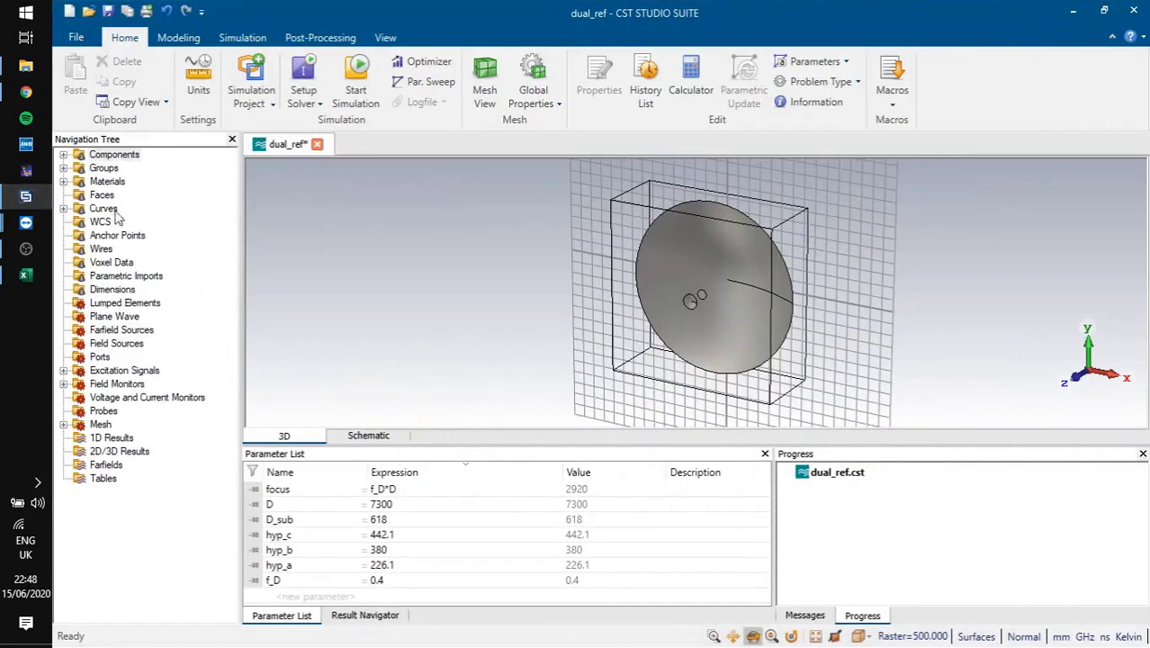
scroll(734, 280, "up", 3)
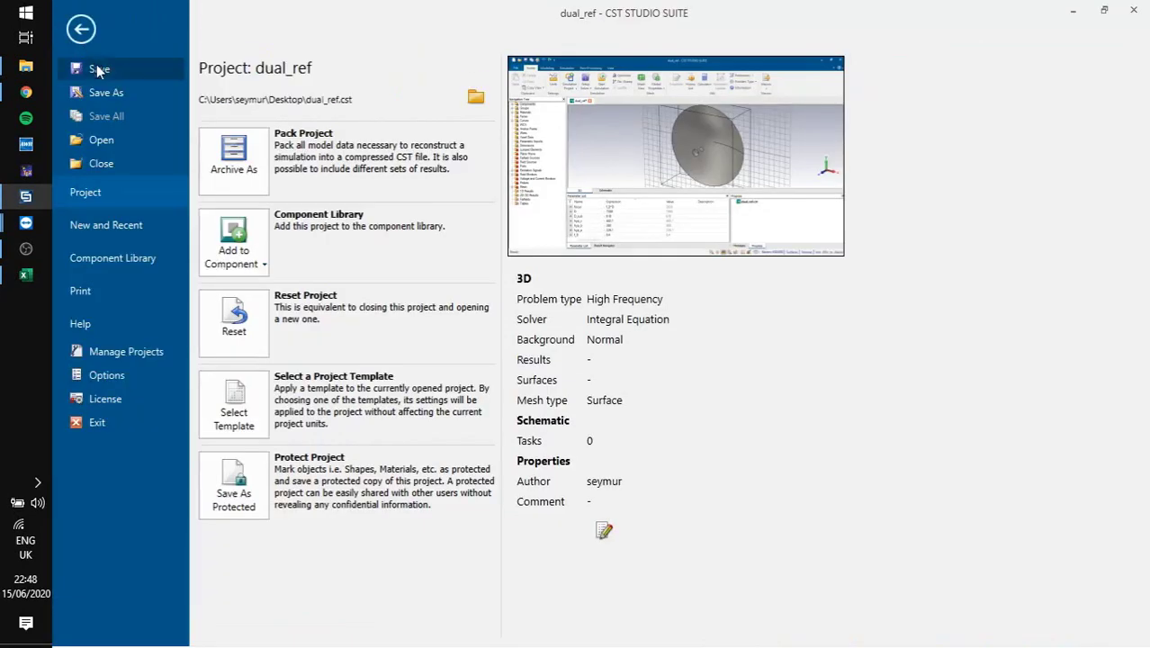
left_click(77, 36)
left_click(117, 231)
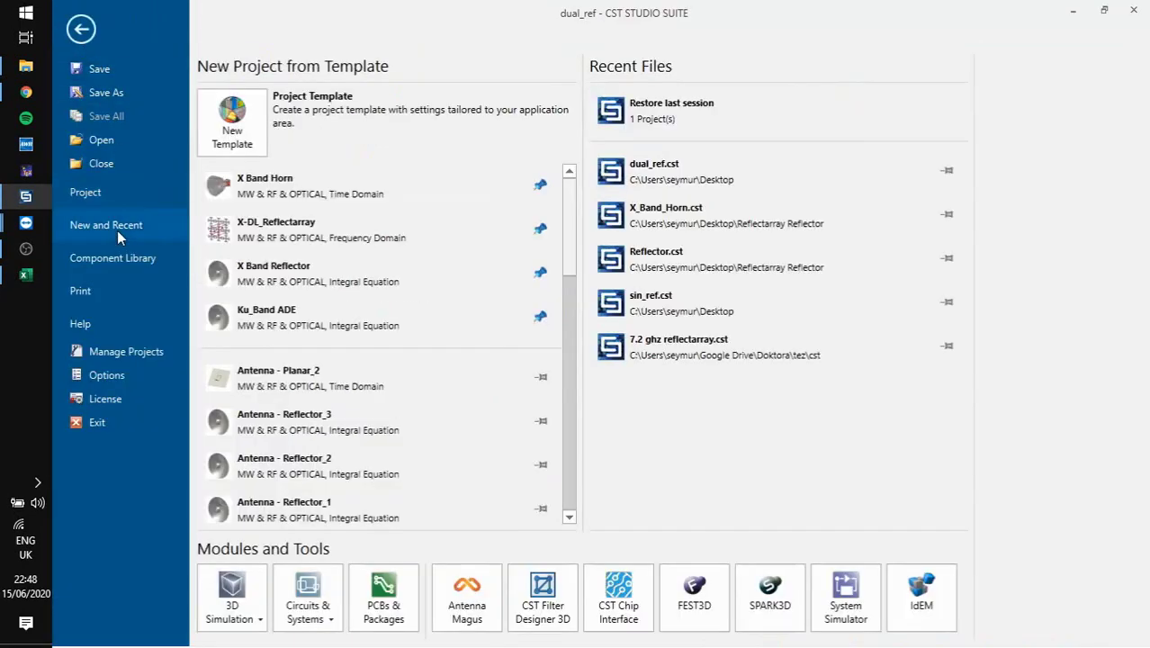
left_click(241, 125)
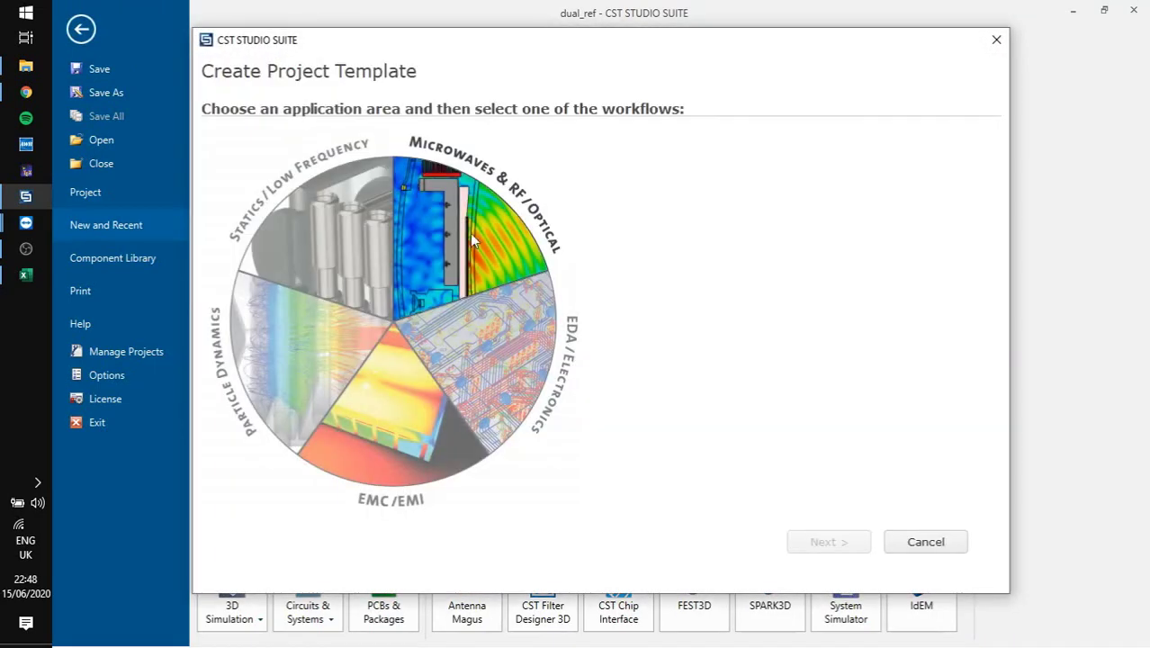
- Choose the Microwaves & RF/Optical area, Antennas, and the Reflector workflow
left_click(473, 240)
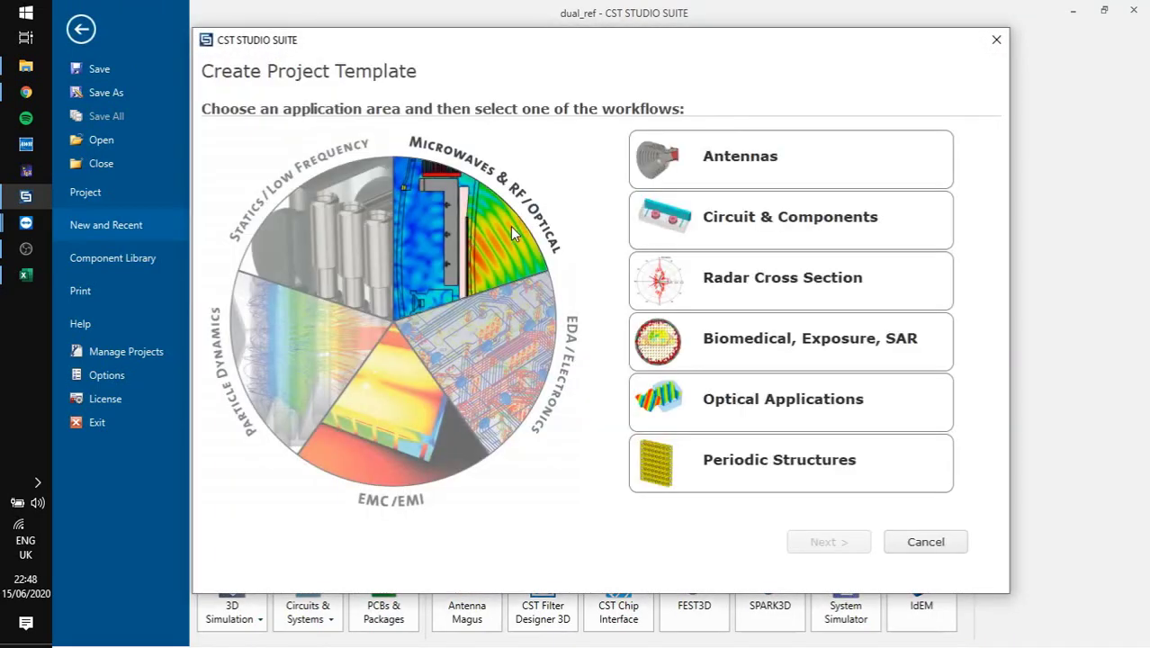
left_click(795, 155)
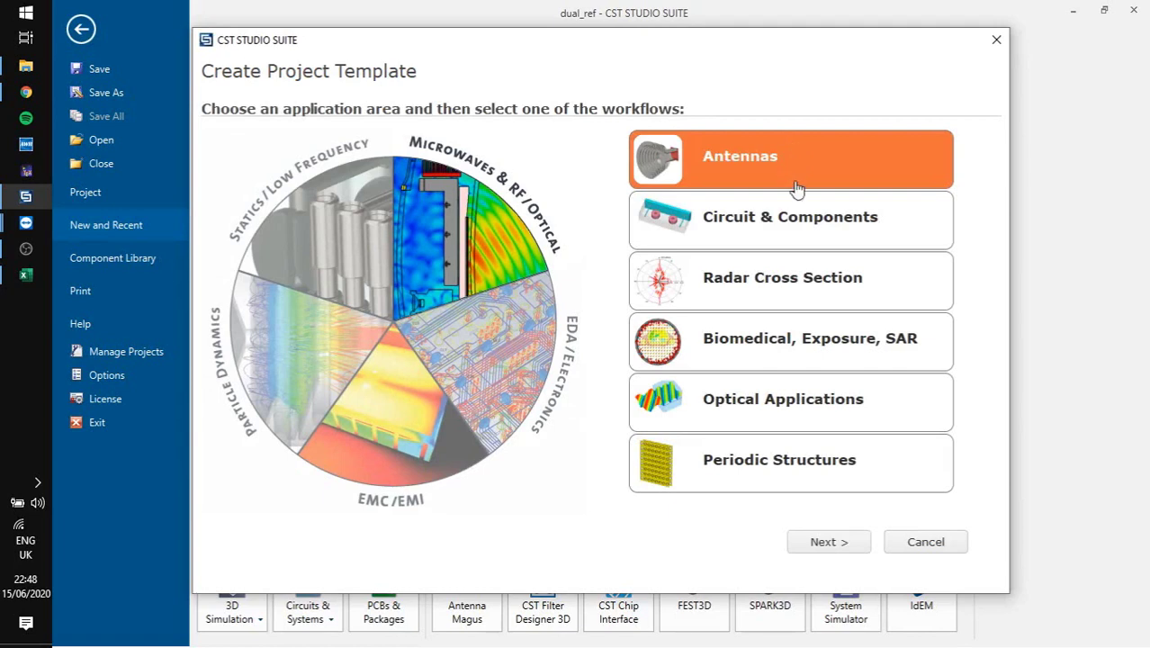
left_click(858, 541)
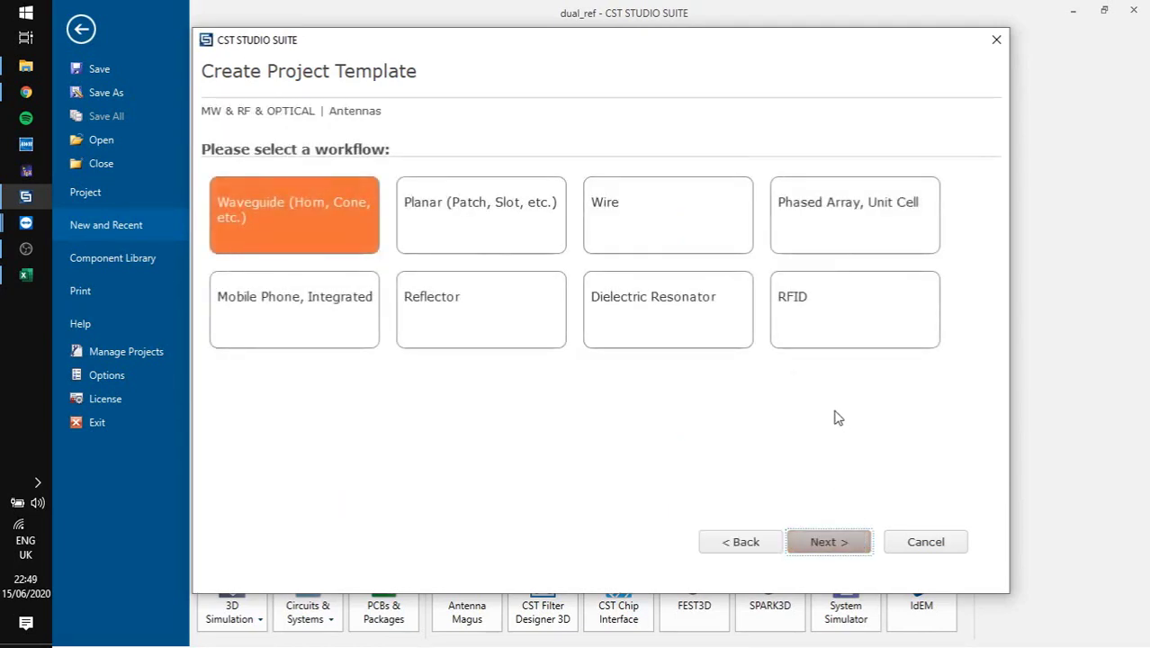
left_click(459, 306)
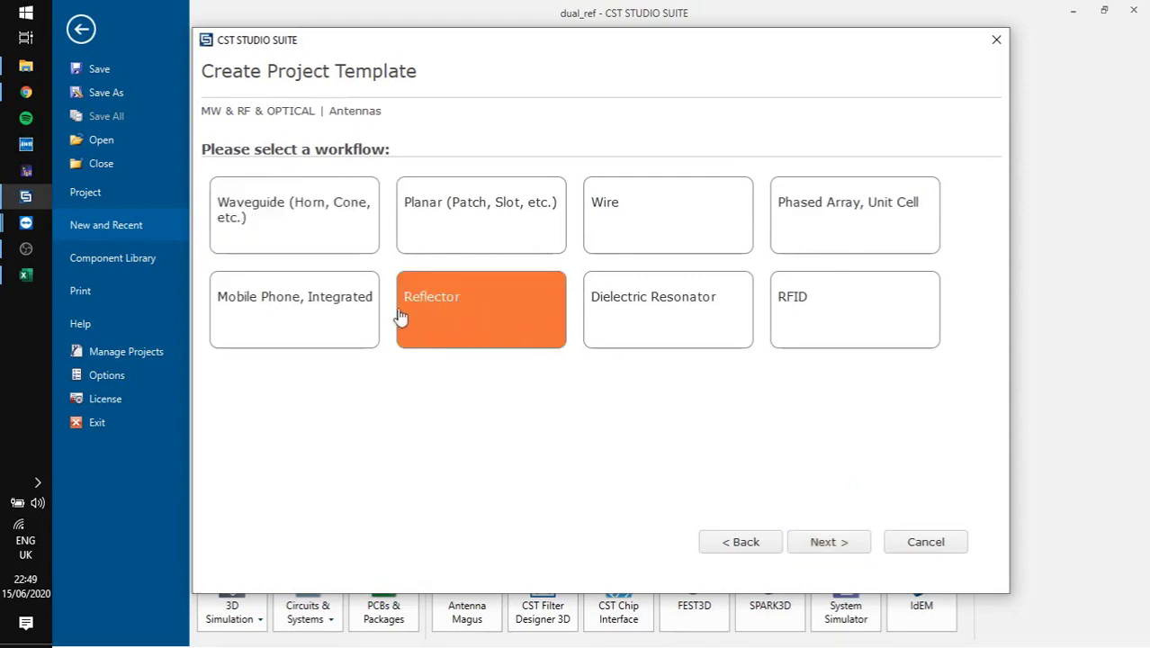
- Keep the Integral Equation solver and default units, and set 8–8.5 GHz with farfield monitors
left_click(829, 543)
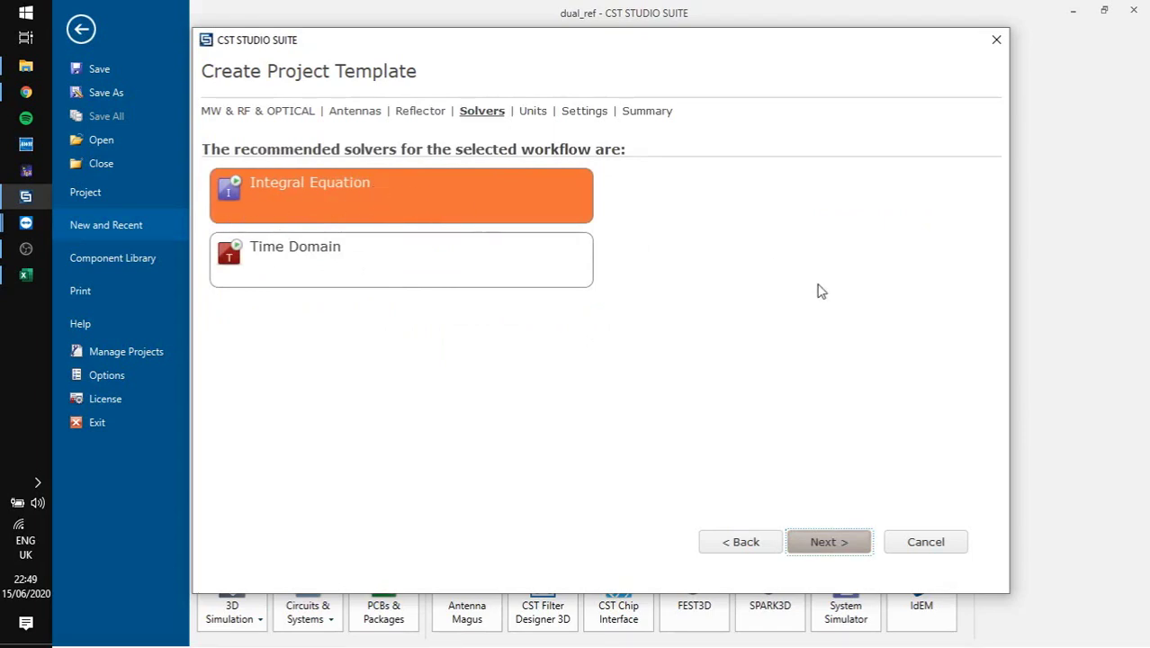
left_click(848, 543)
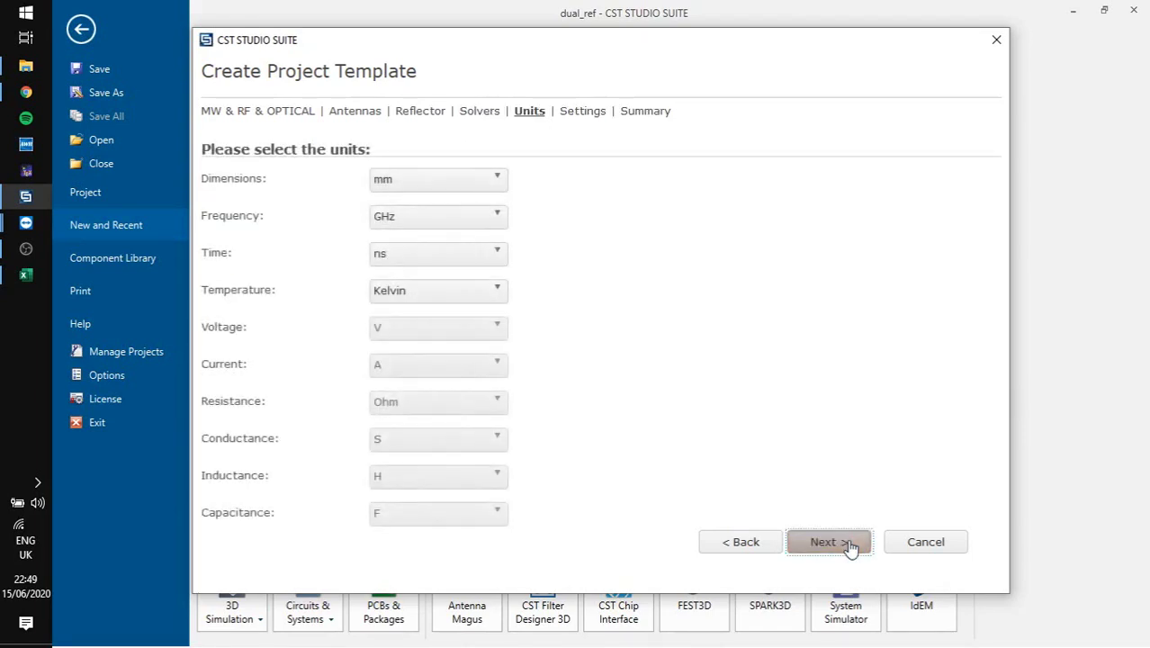
left_click(847, 543)
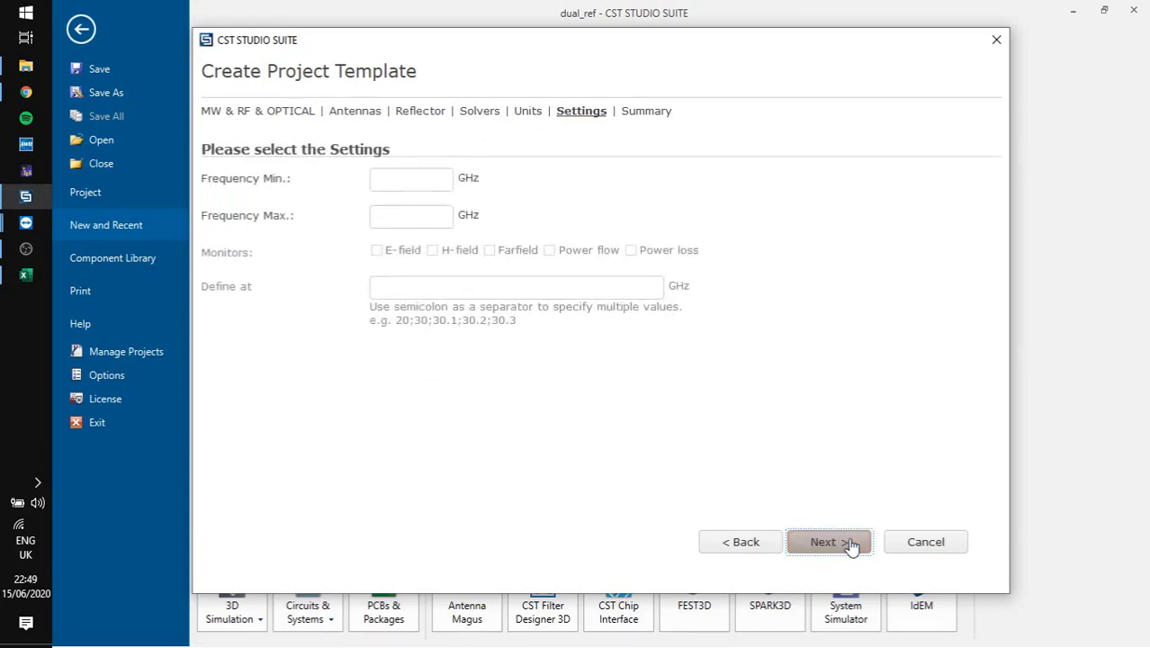
left_click(401, 182)
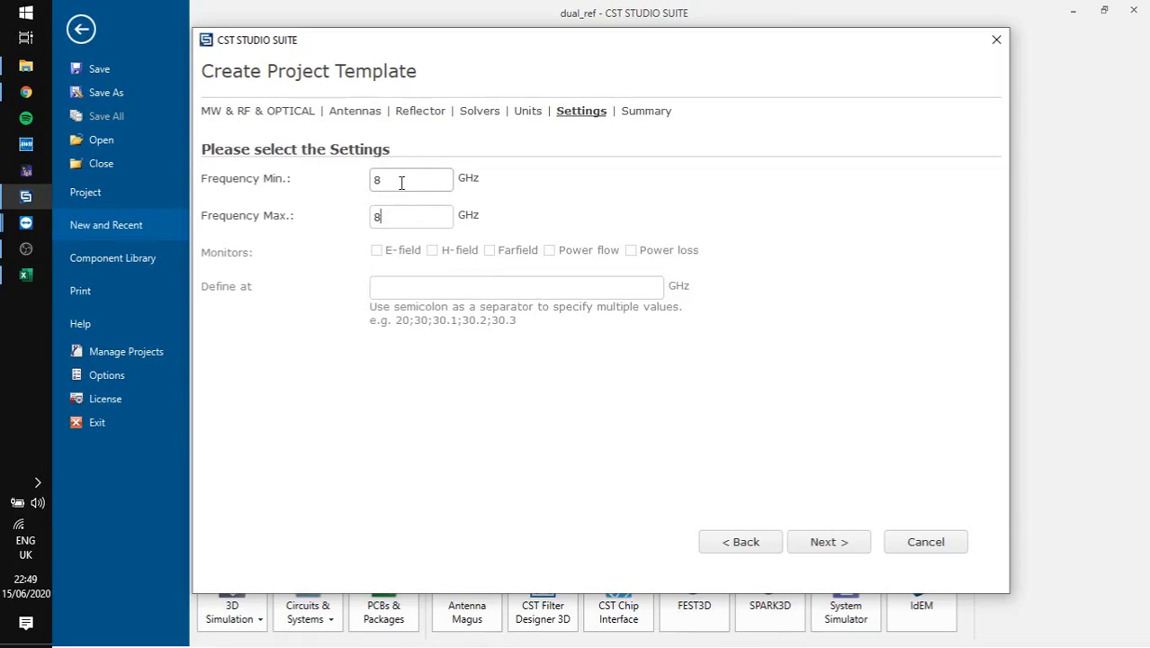
type("8.5")
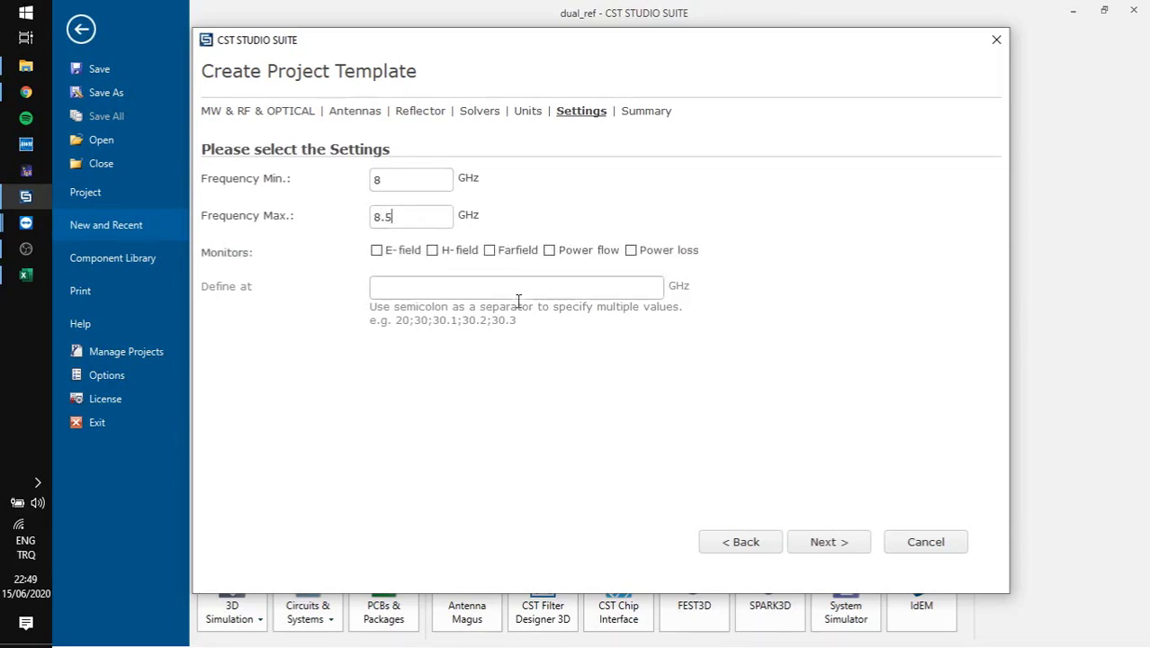
left_click(512, 252)
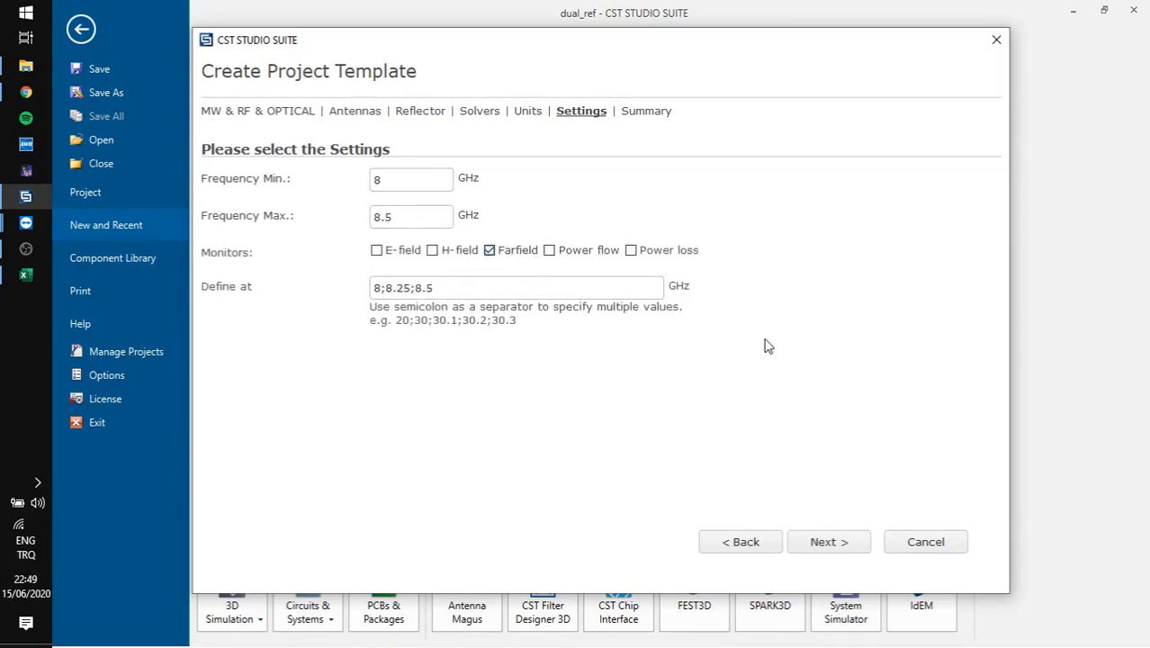
left_click(846, 547)
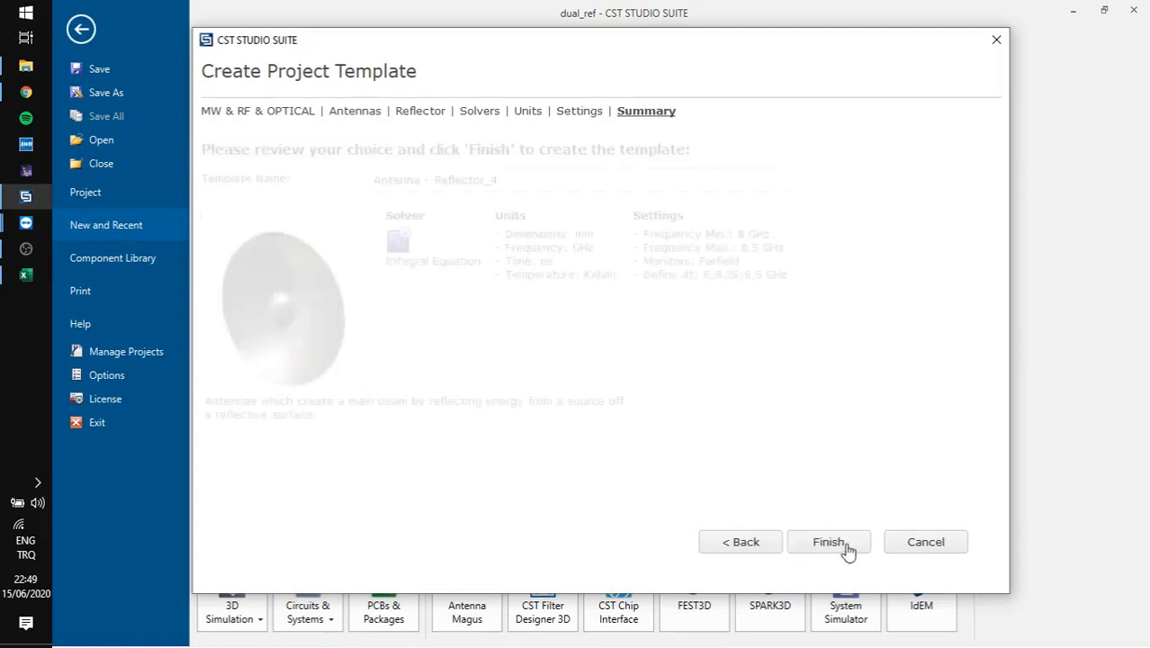
- Name the template 'X Band Reflector', finish it, and confirm replacing the existing one
left_click_drag(545, 187, 270, 184)
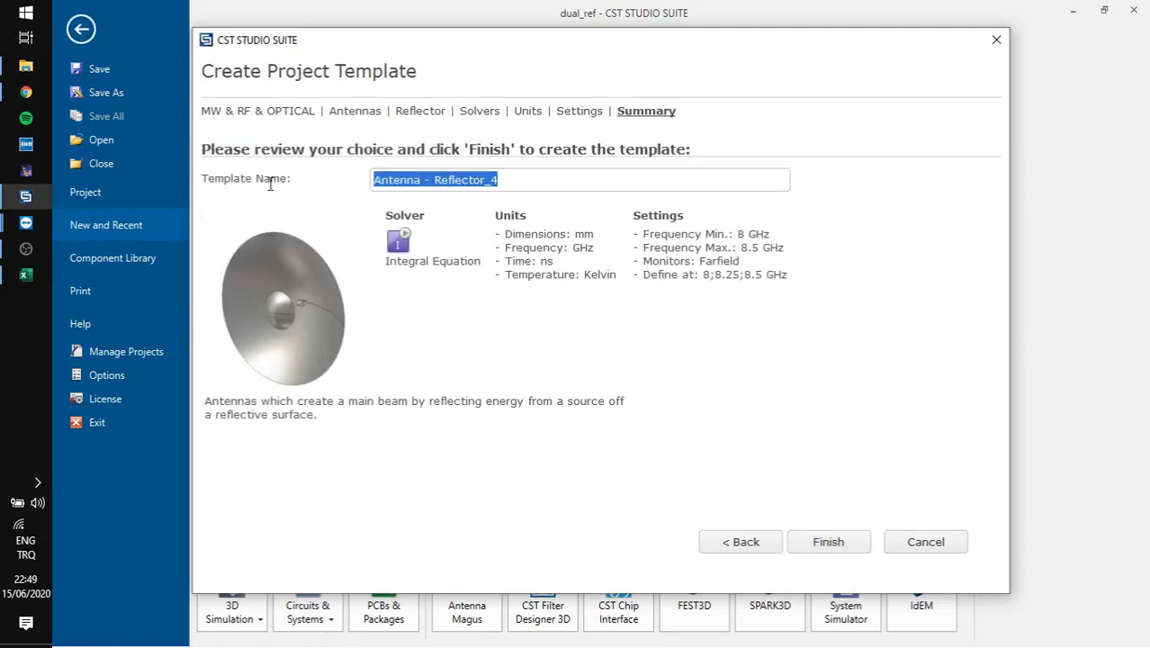
type("X Band")
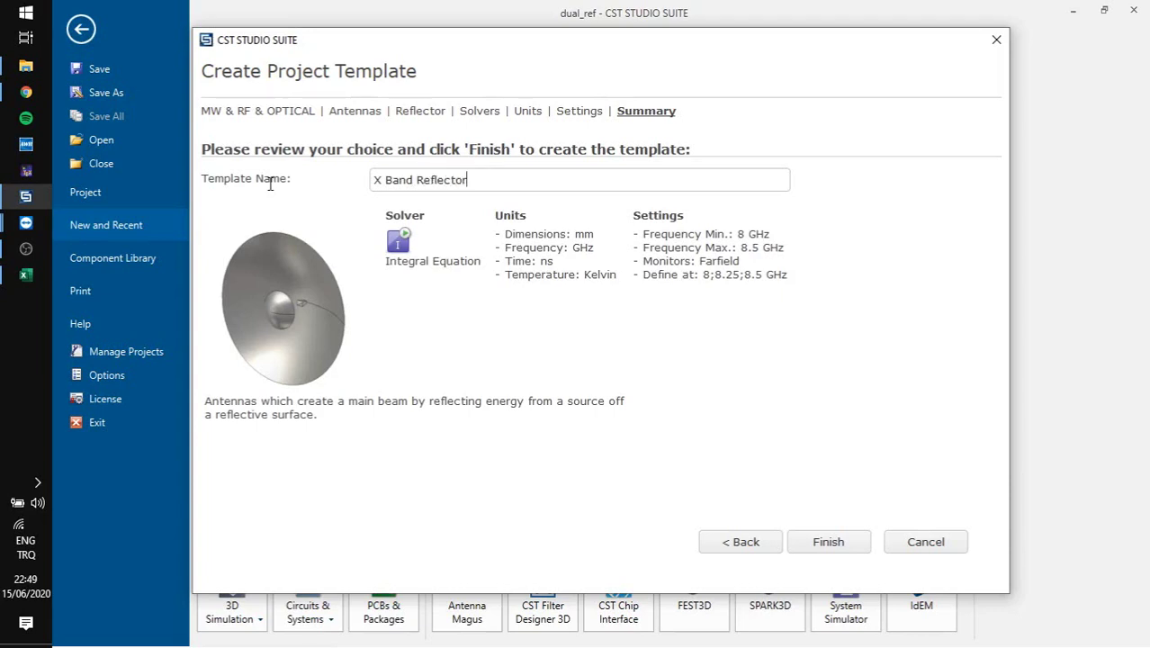
left_click(834, 544)
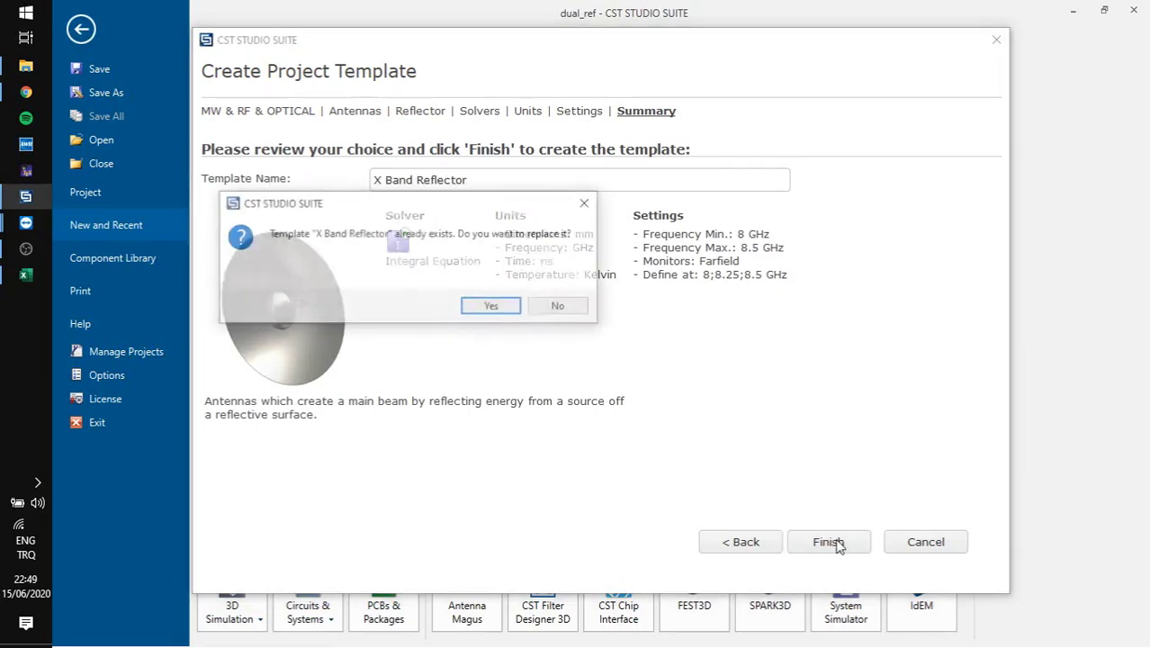
left_click(509, 306)
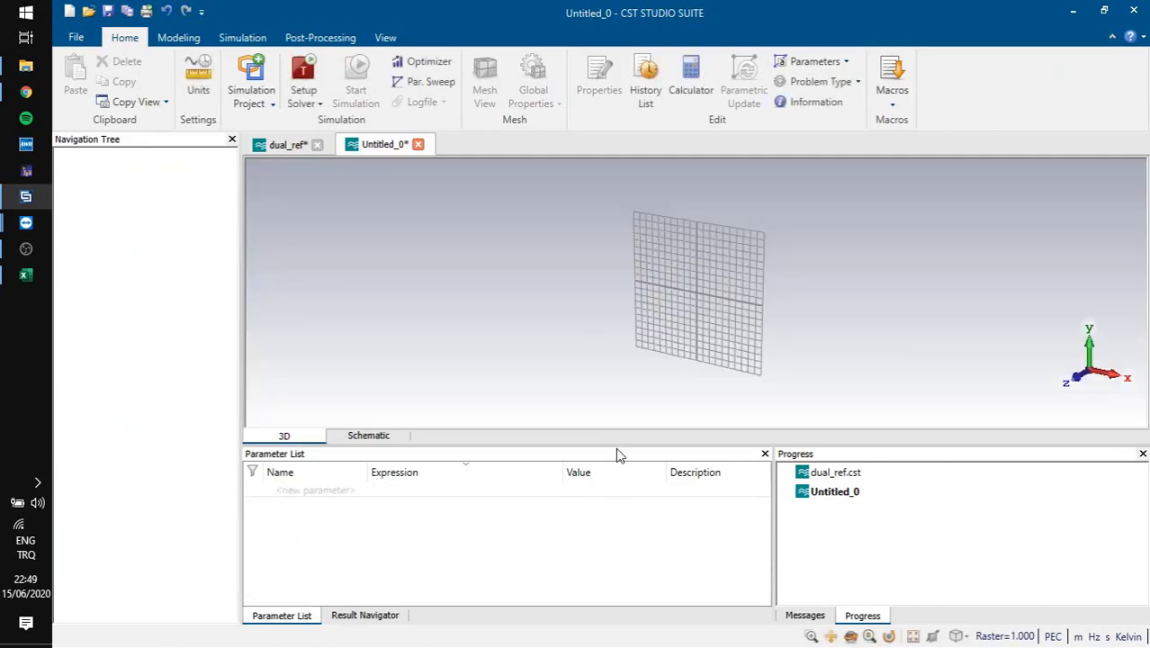
- Enlarge and orbit the 3D view, then begin an Analytical Curve and enter its name
left_click_drag(615, 446, 620, 549)
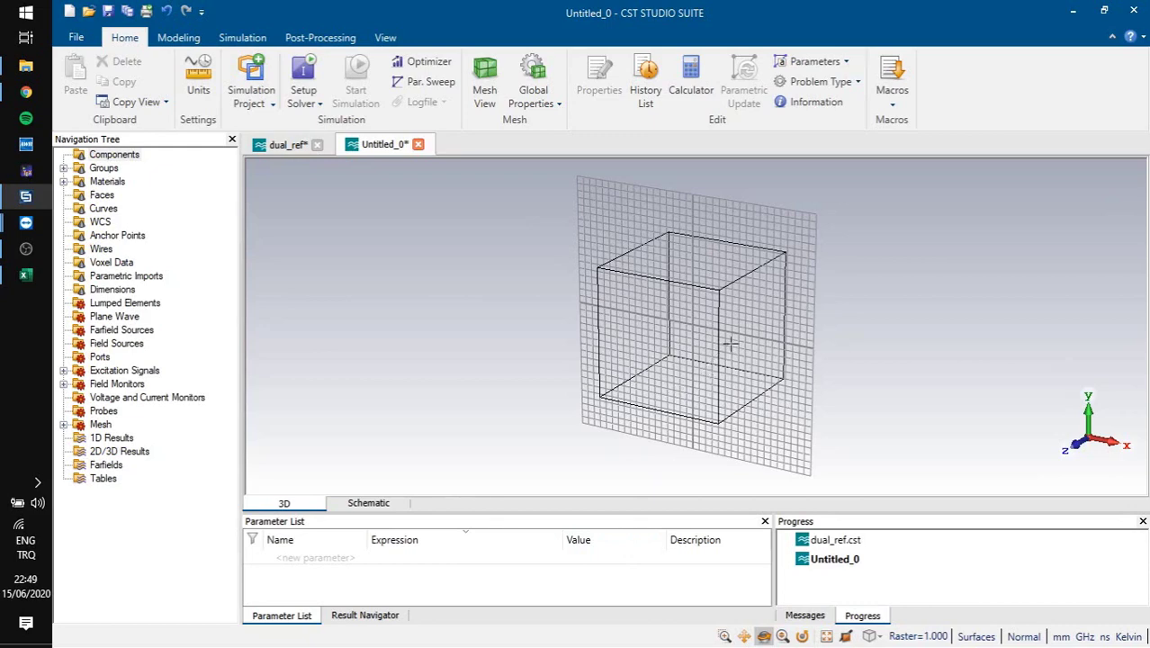
left_click_drag(730, 342, 709, 333)
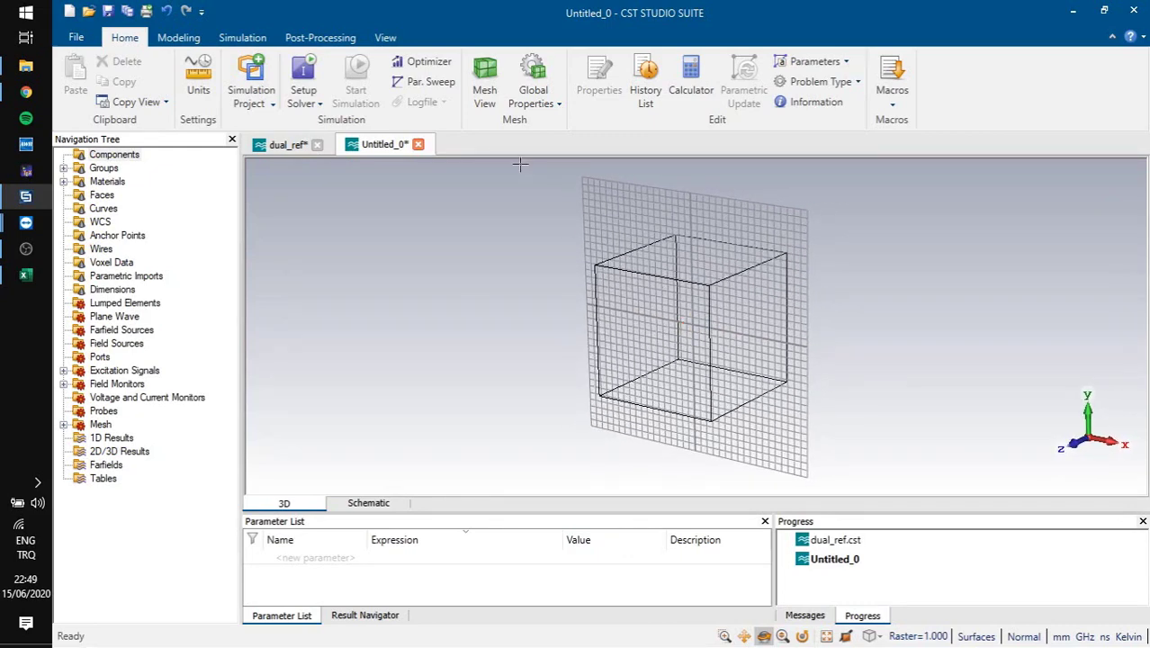
left_click(184, 38)
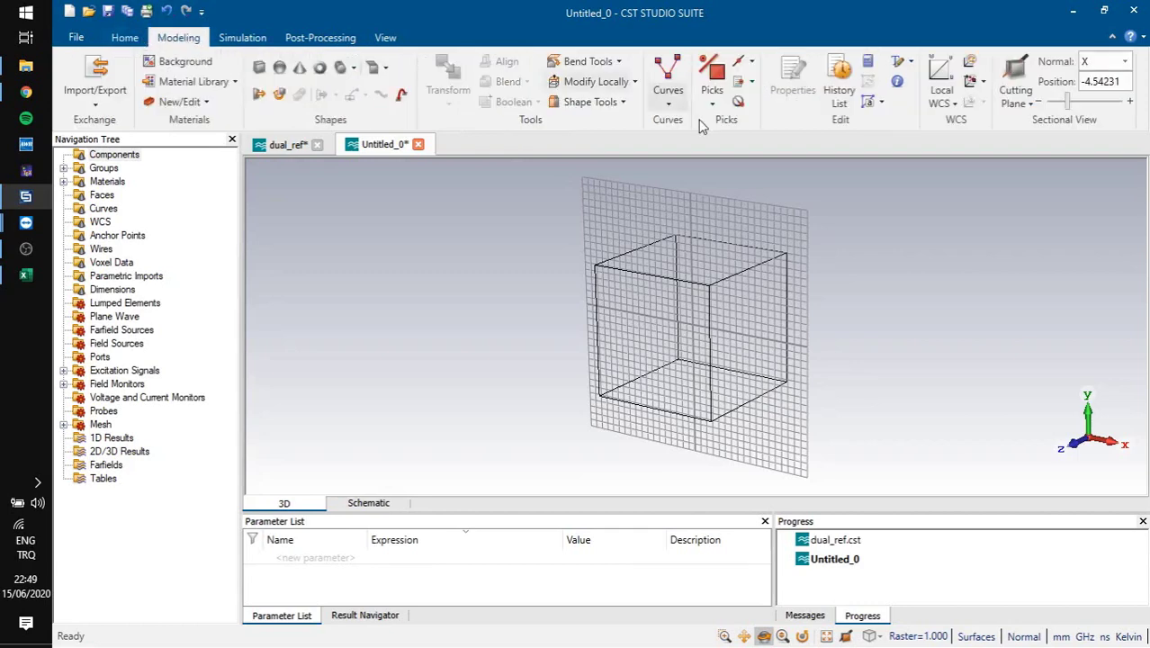
left_click(668, 97)
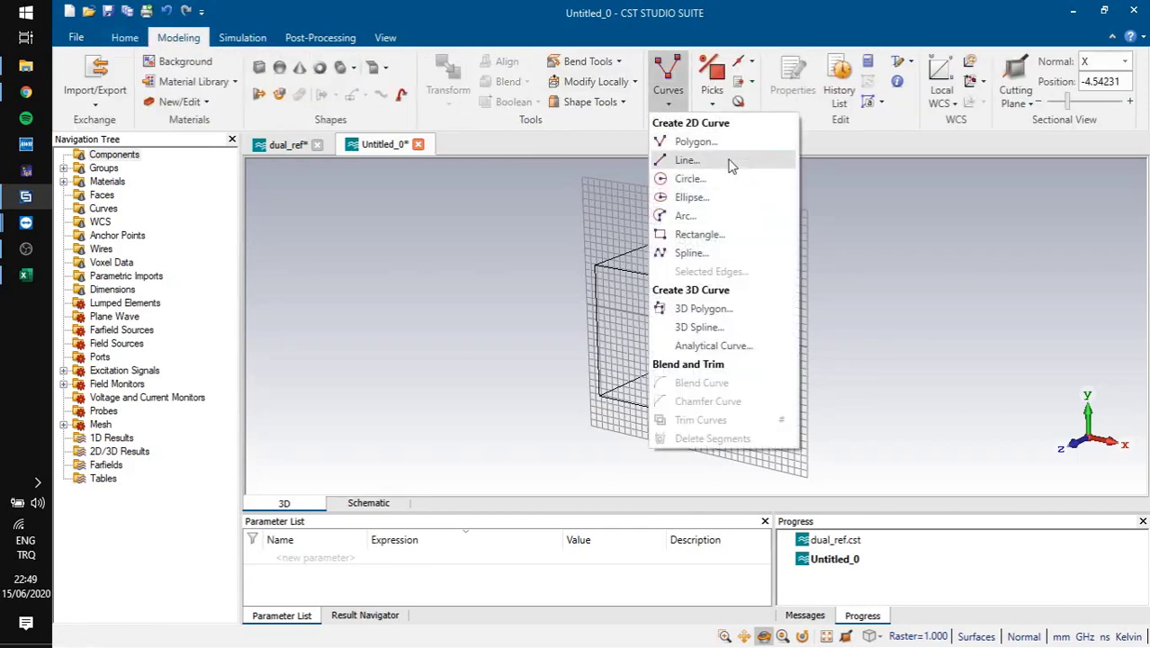
left_click(742, 346)
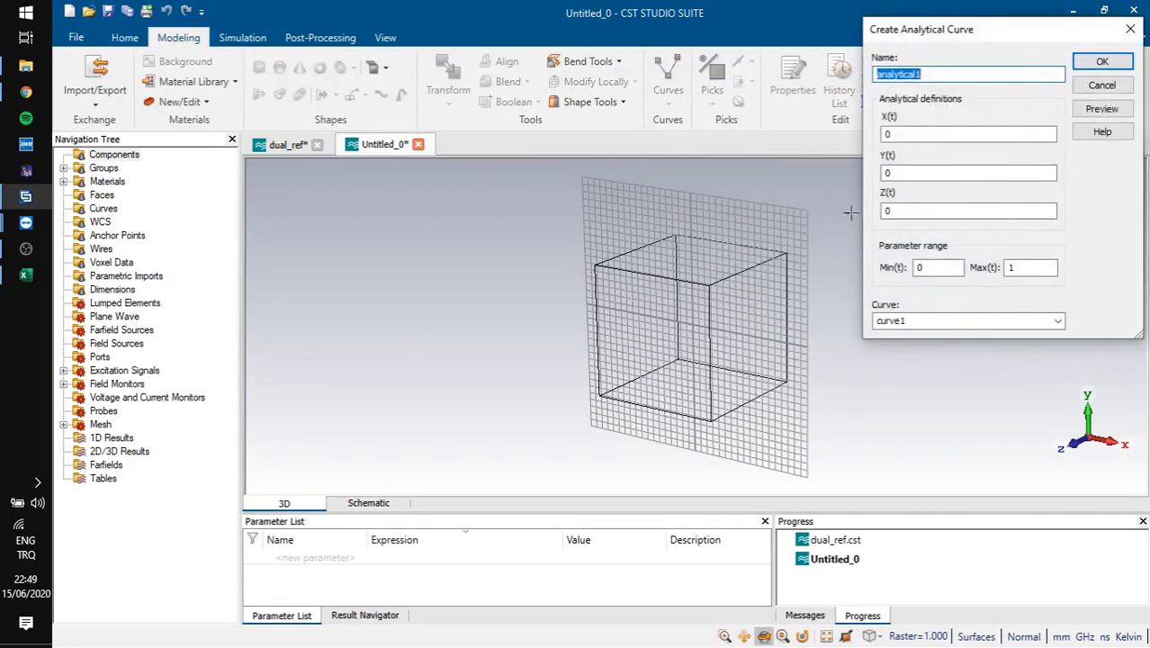
type("prabola")
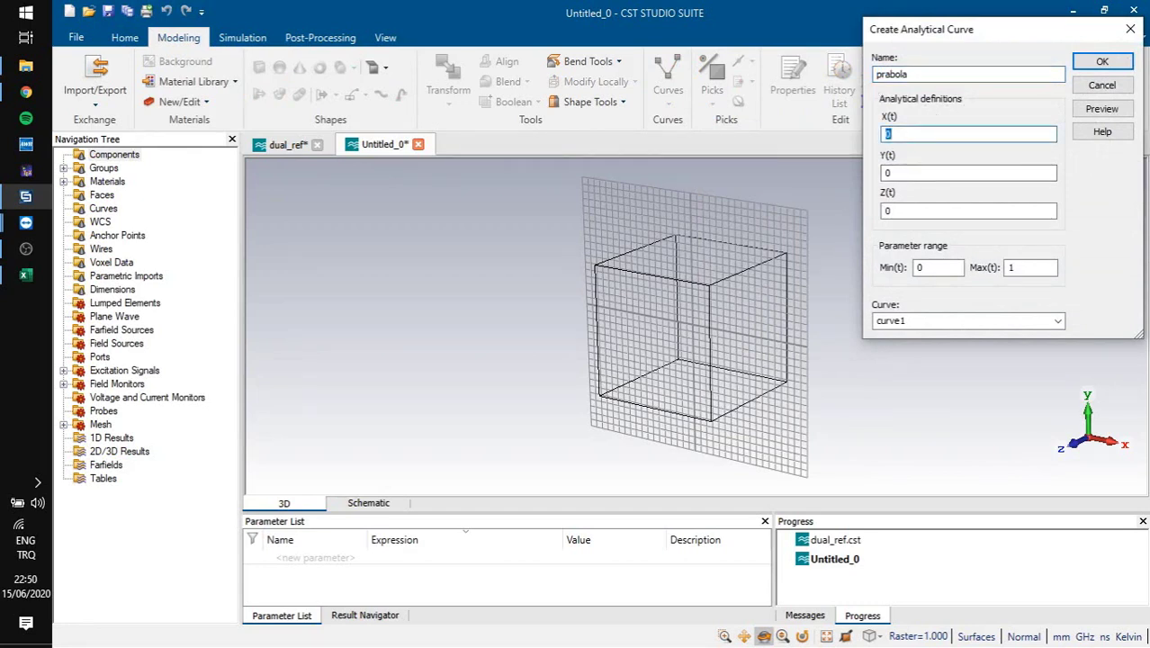
type("t")
- Fill in the Z(t) equation, then cancel the curve and switch to Chrome
key("Tab")
key("Tab")
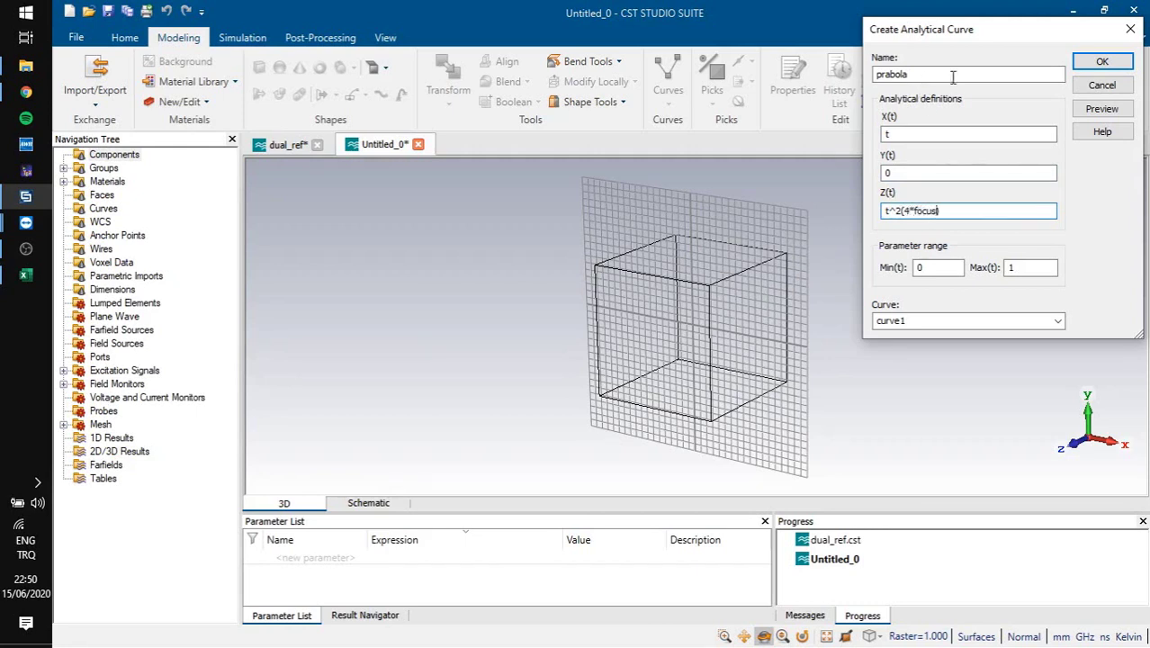
type(")")
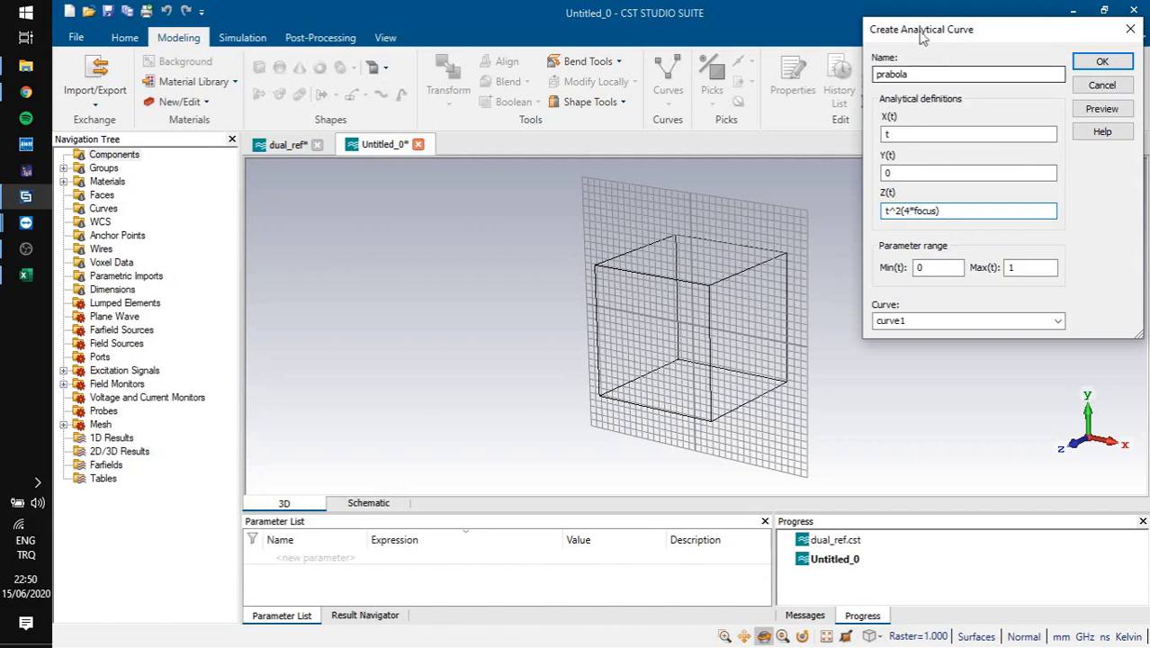
left_click(1097, 84)
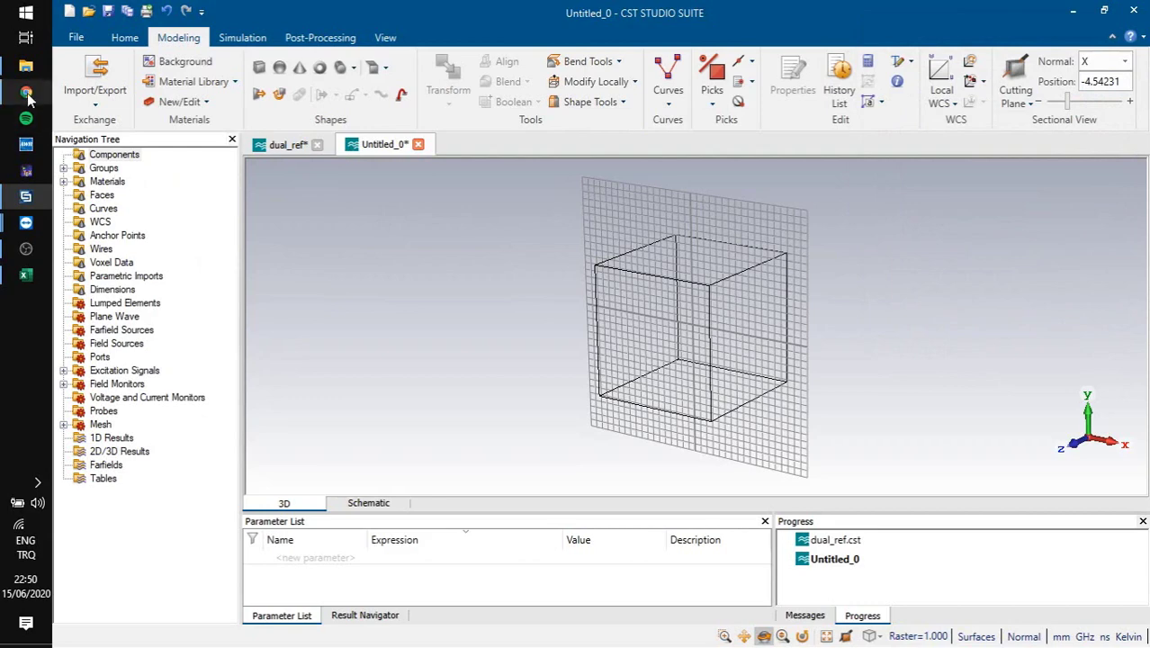
left_click(26, 92)
- Show the W1GHZ contents page and mark the Cassegrain_design.xls spreadsheet entry
left_click(221, 14)
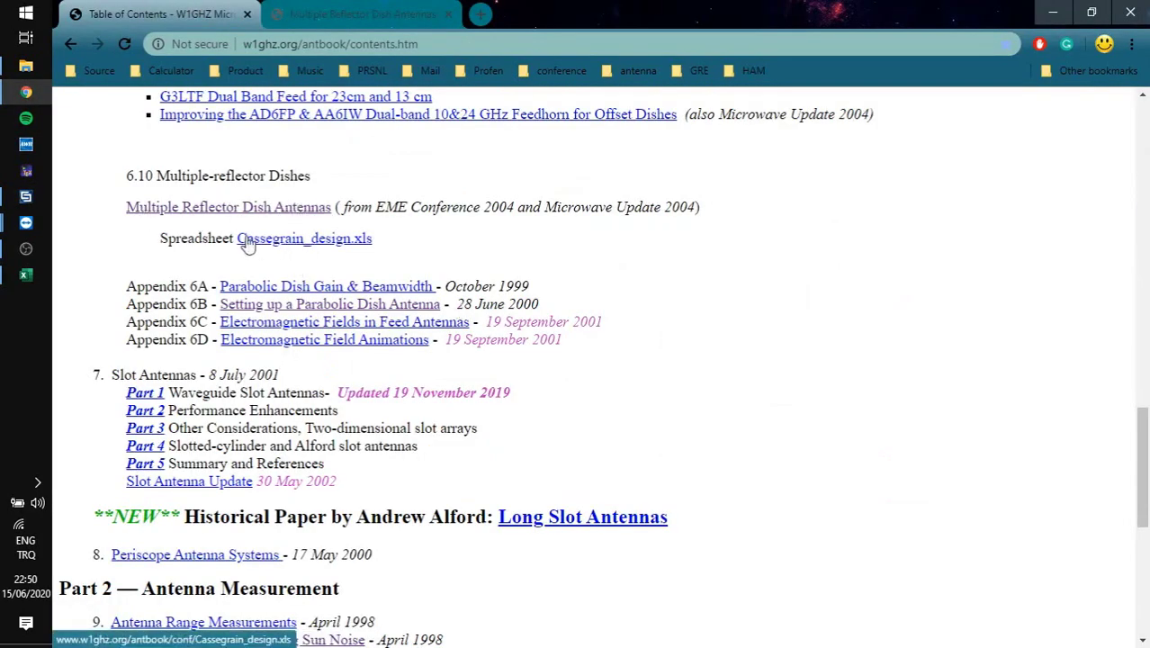
mouse_move(159, 239)
left_mouse_down()
mouse_move(400, 239)
mouse_move(171, 239)
left_mouse_up()
left_click(400, 240)
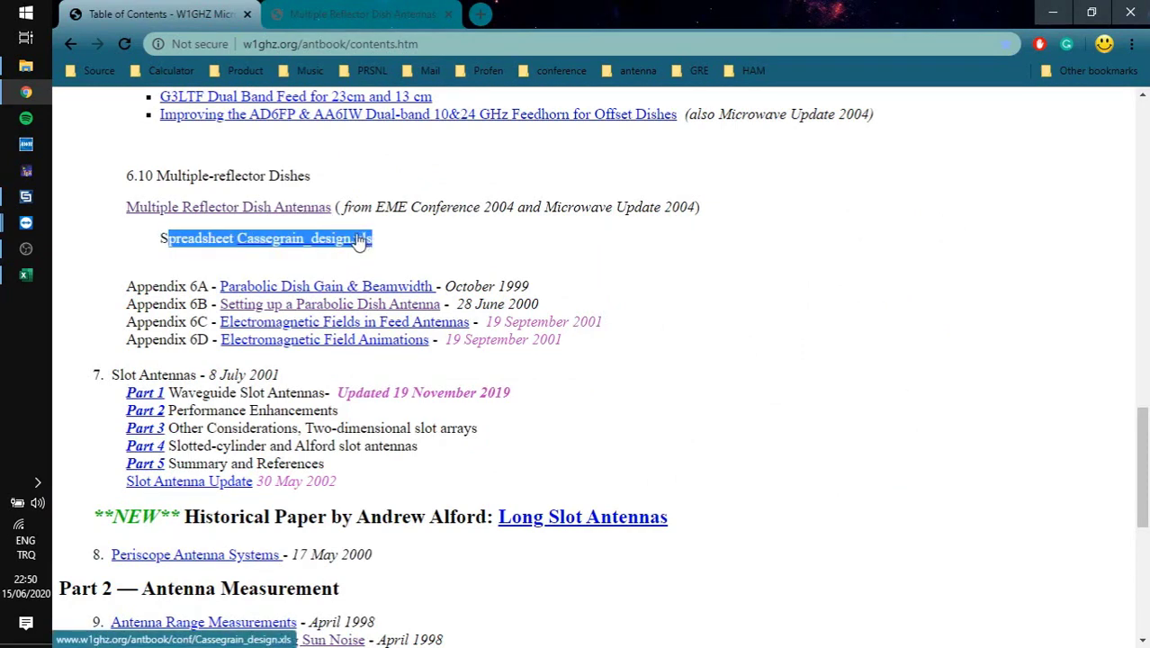
- Switch to the Cassegrain design workbook and select its title and input parameters heading
left_click(30, 273)
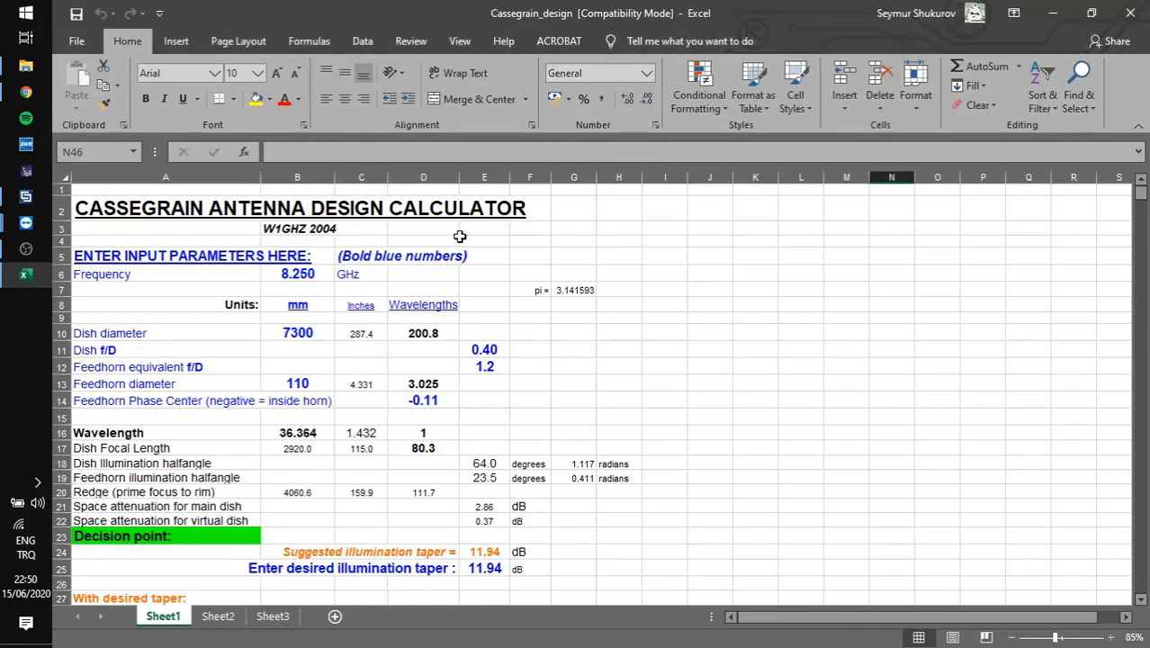
left_click_drag(535, 209, 126, 218)
left_click(557, 257)
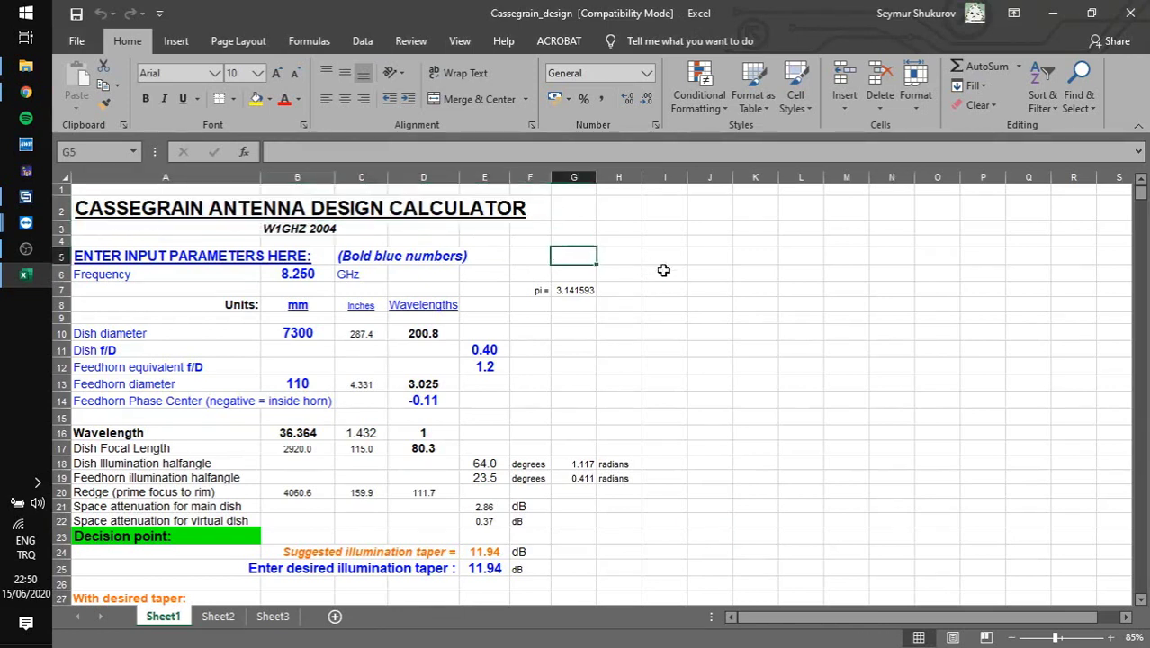
left_click(725, 287)
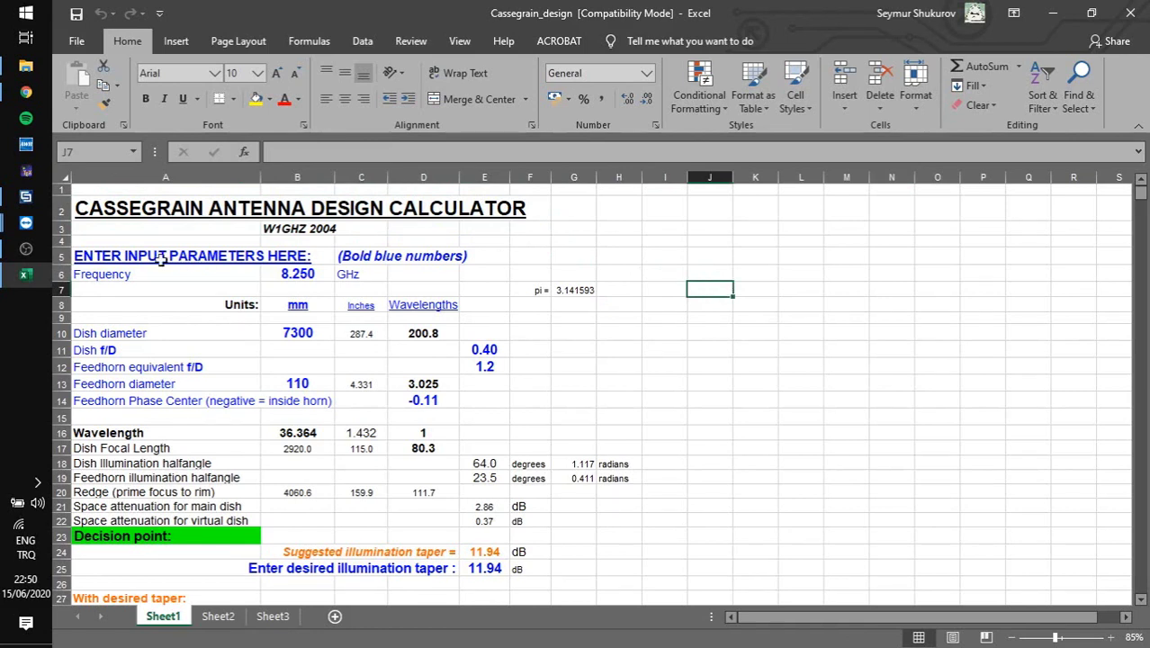
left_click_drag(85, 258, 445, 254)
left_click(409, 261)
left_click(590, 254)
- Review the inputs: 8.250 GHz, 7300 mm dish, f/D 0.40, feedhorn f/D 1.2, diameter 110
left_click(290, 275)
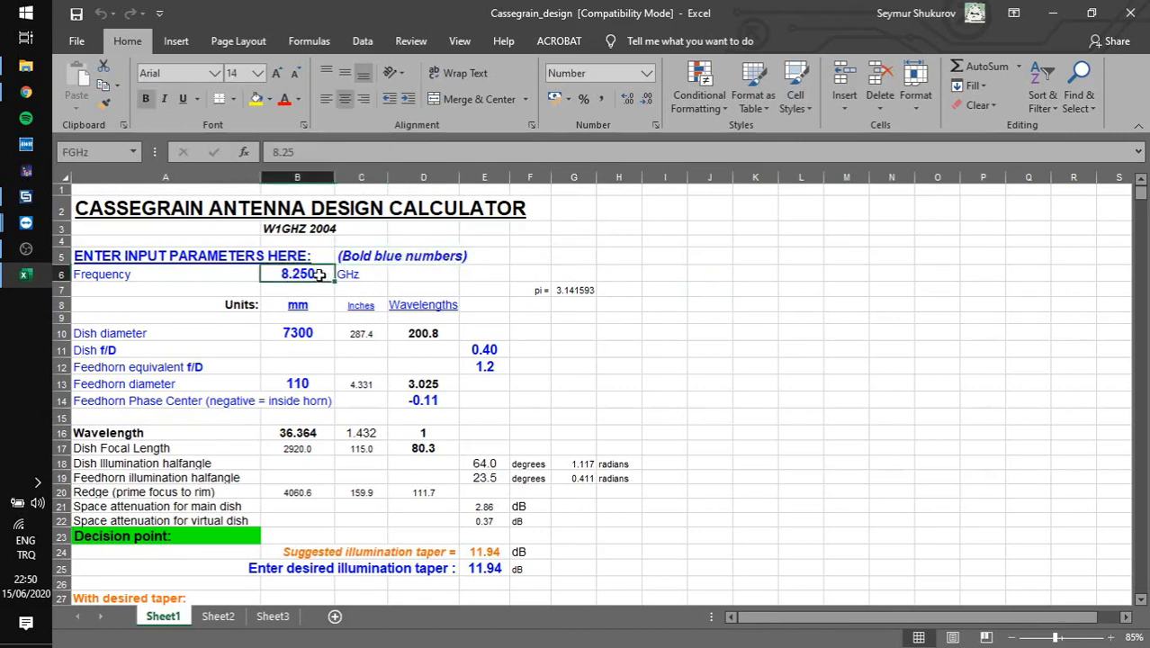
scroll(319, 275, "down", 1)
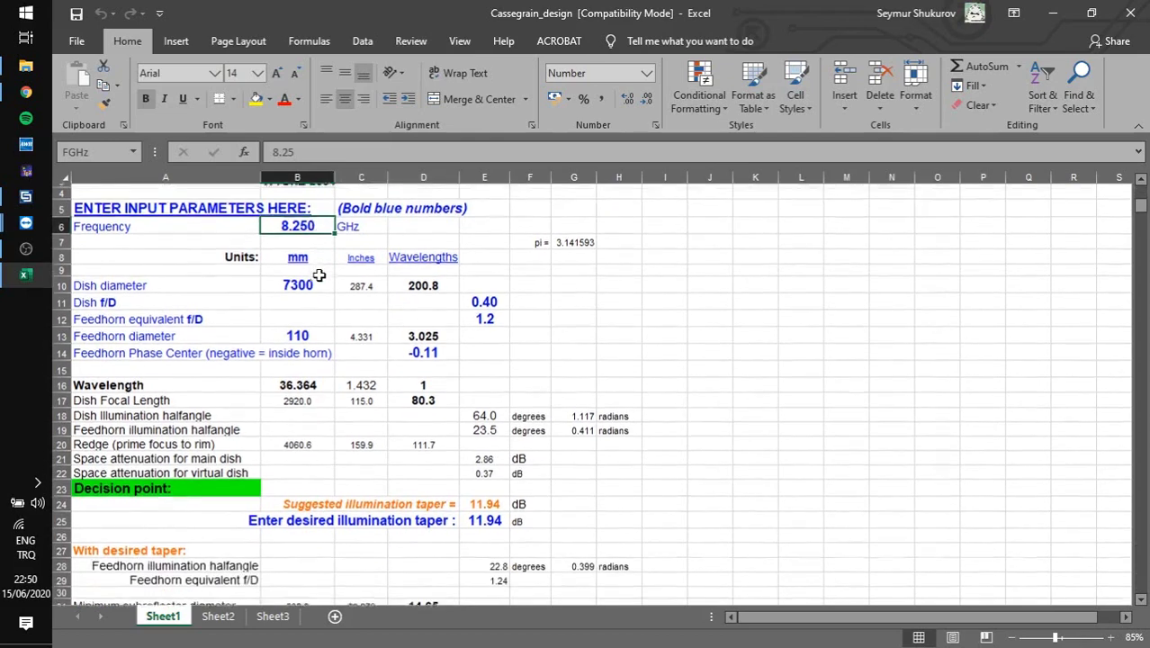
left_click(313, 282)
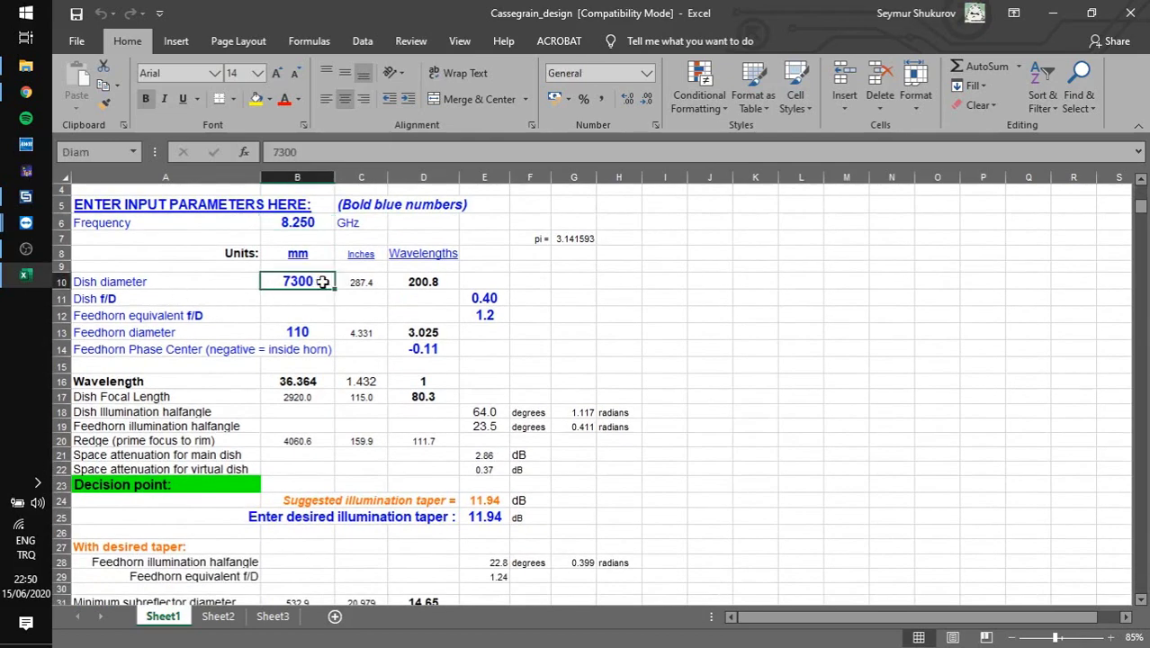
left_click(478, 298)
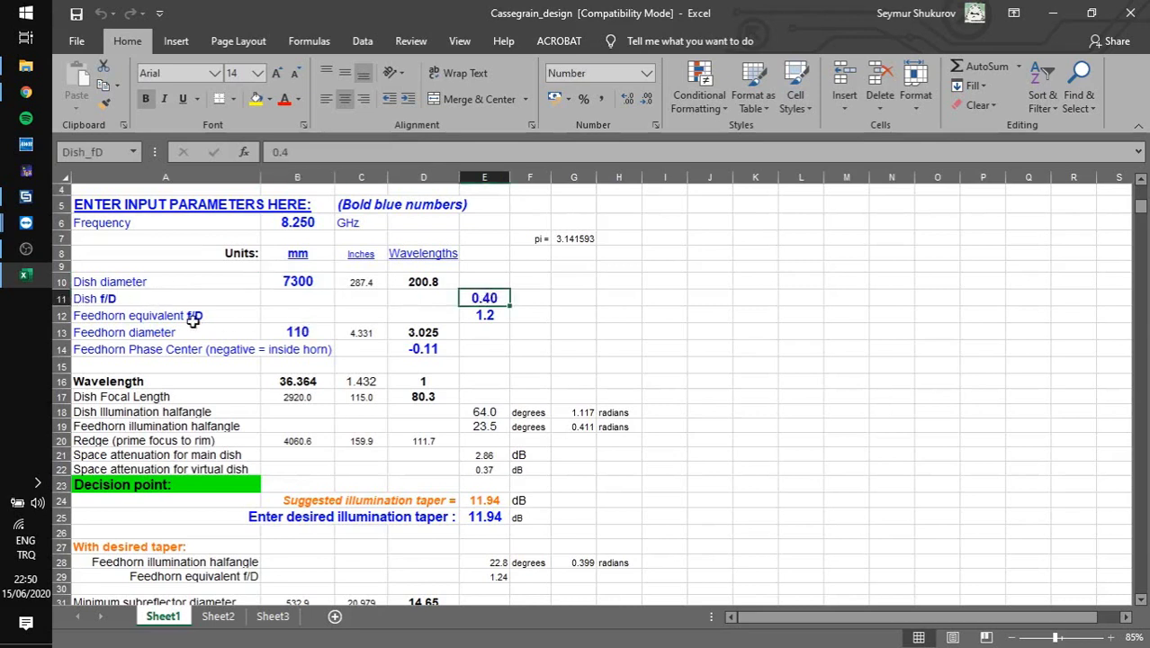
left_click(486, 316)
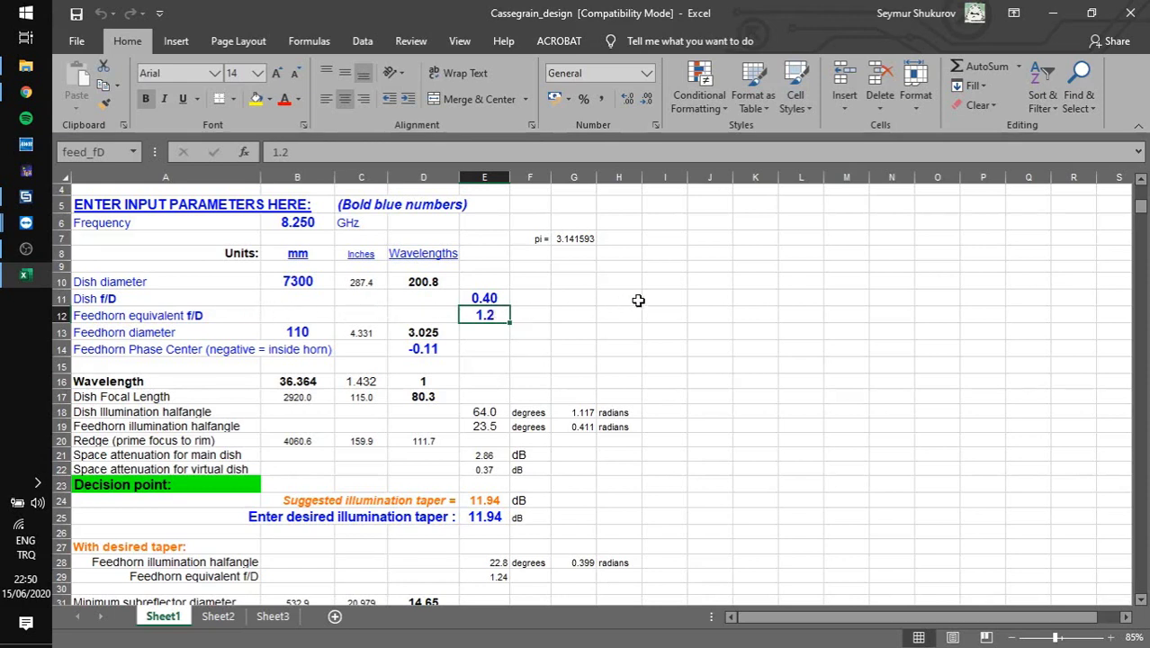
left_click(285, 333)
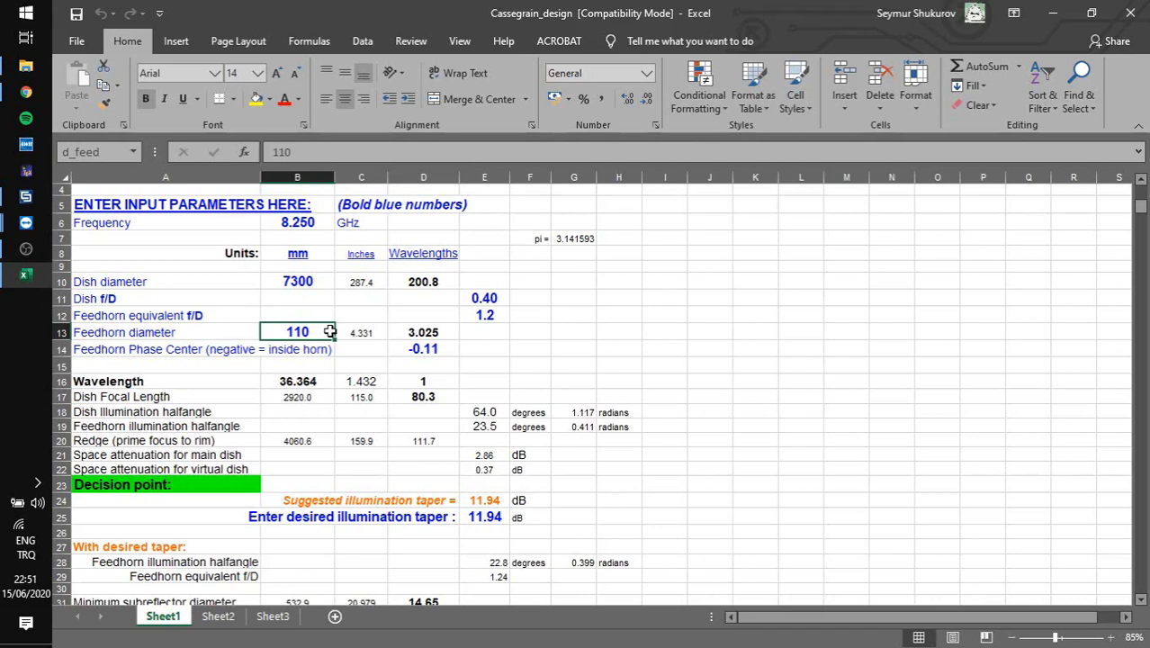
left_click(242, 344)
left_click_drag(242, 343, 304, 347)
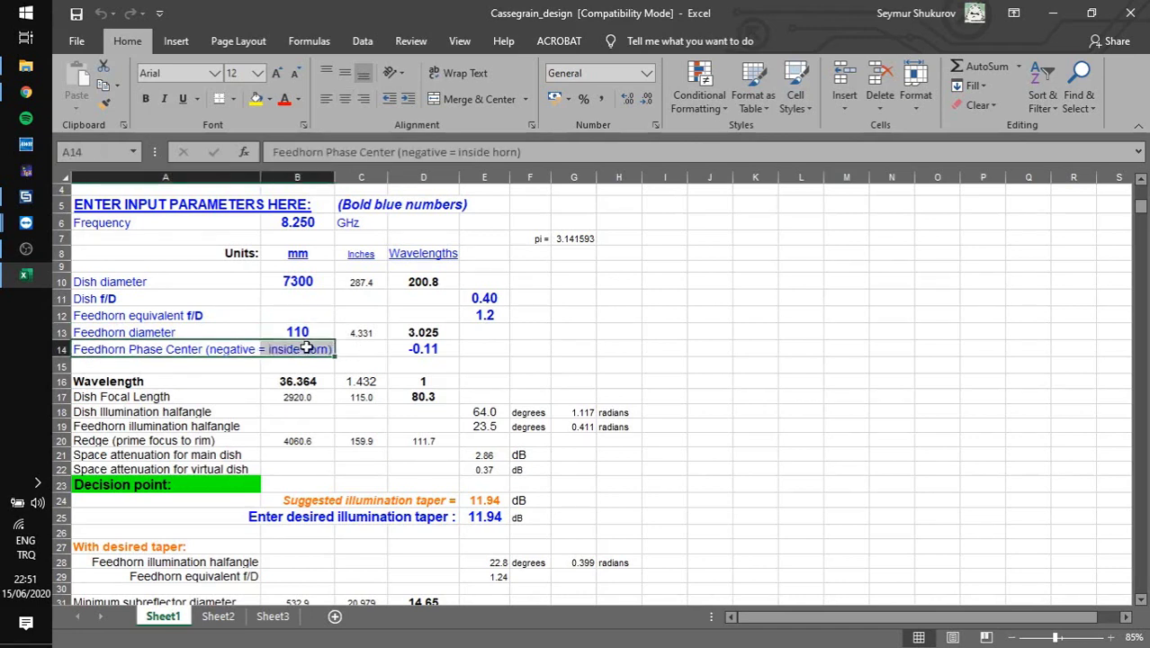
- Change the Feedhorn Phase Center from -0.11 to 0
left_click(417, 348)
type("0")
key("Return")
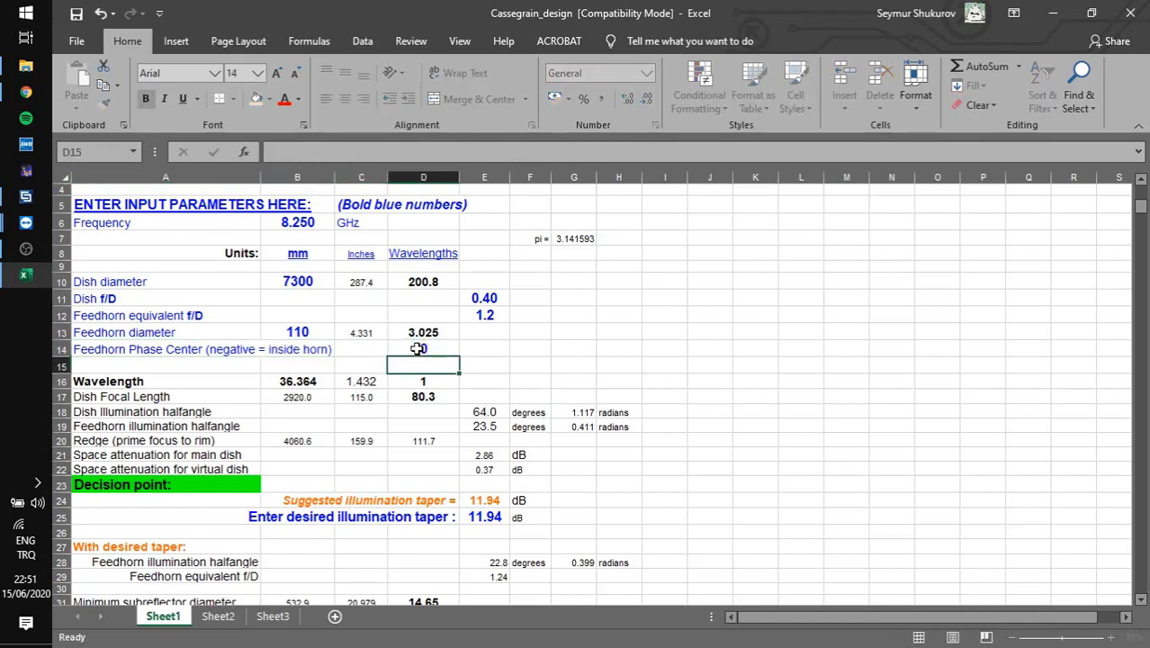
left_click(416, 348)
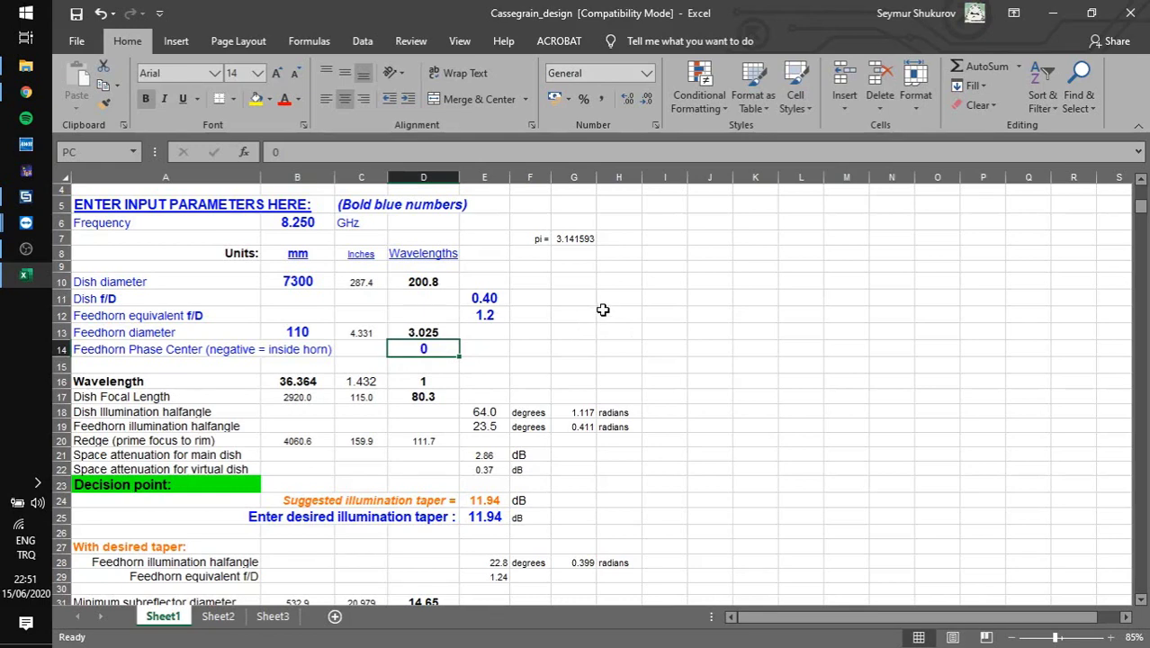
- Scroll through the recalculated subreflector result rows
scroll(602, 309, "down", 1)
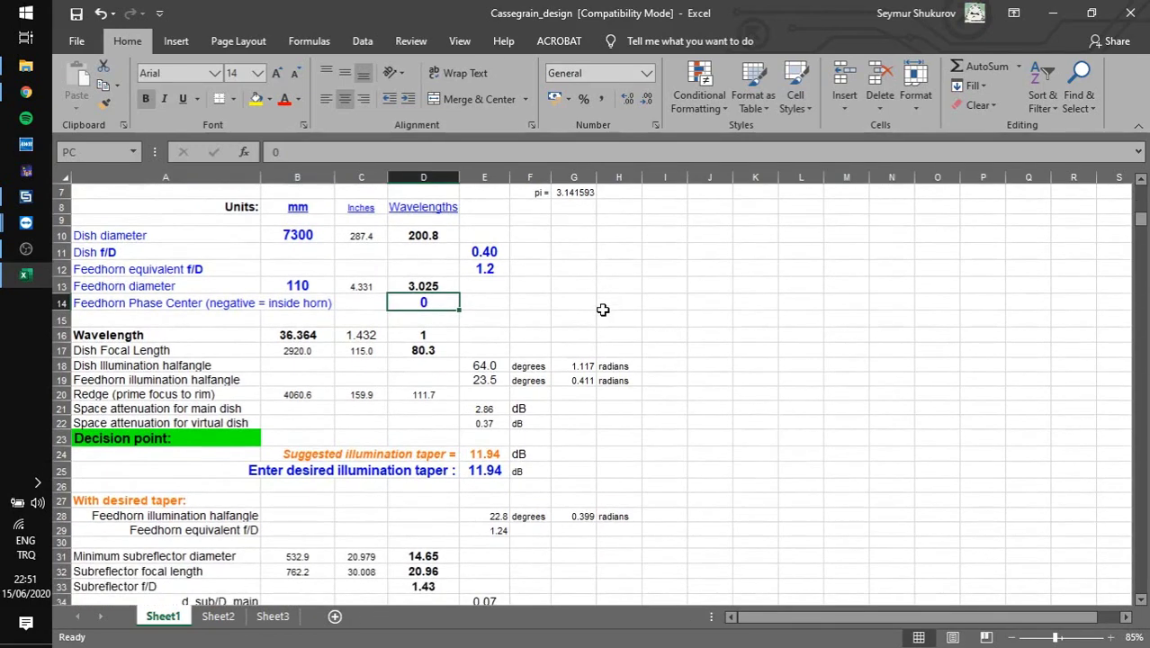
scroll(603, 310, "up", 2)
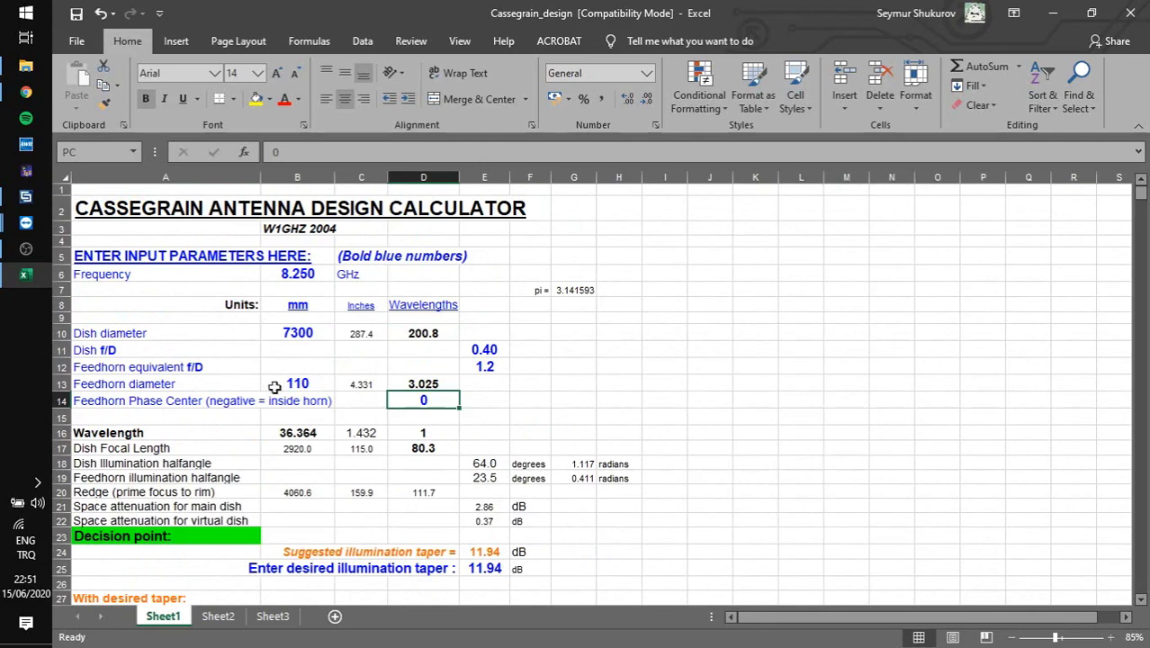
scroll(501, 362, "down", 1)
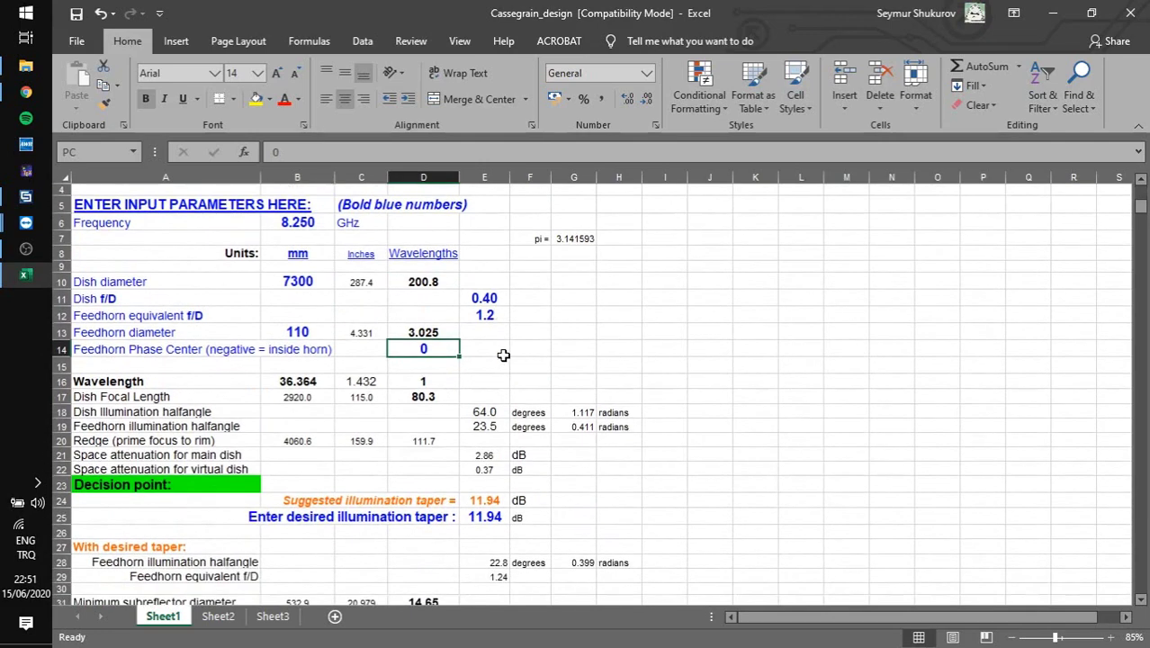
scroll(503, 354, "down", 2)
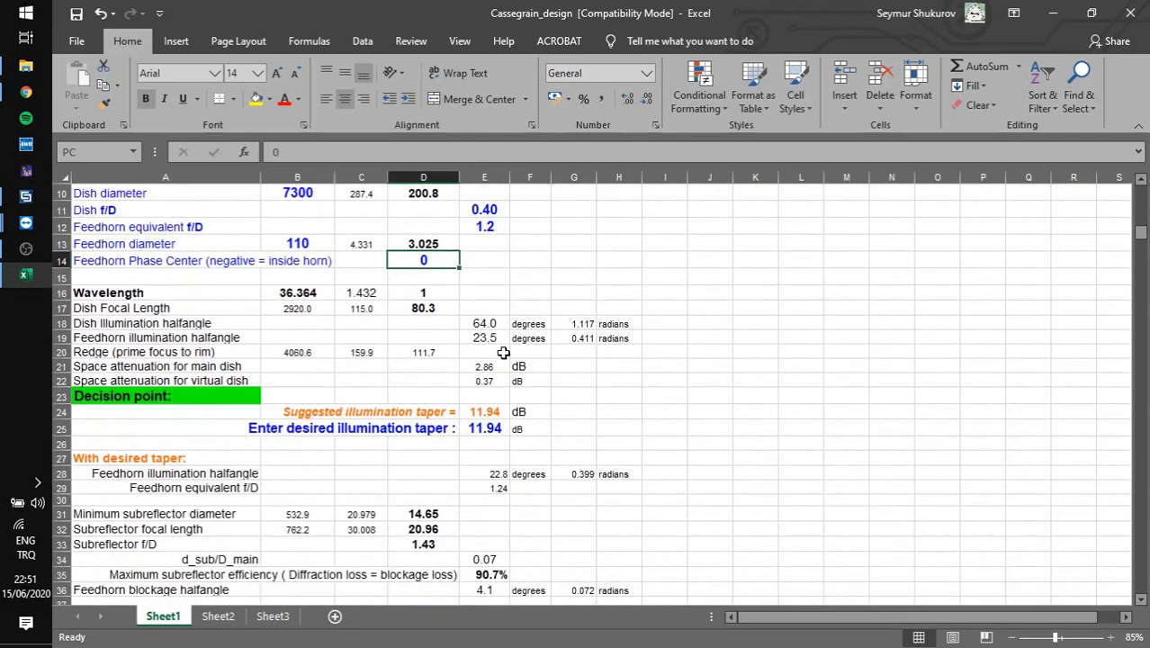
scroll(503, 352, "down", 2)
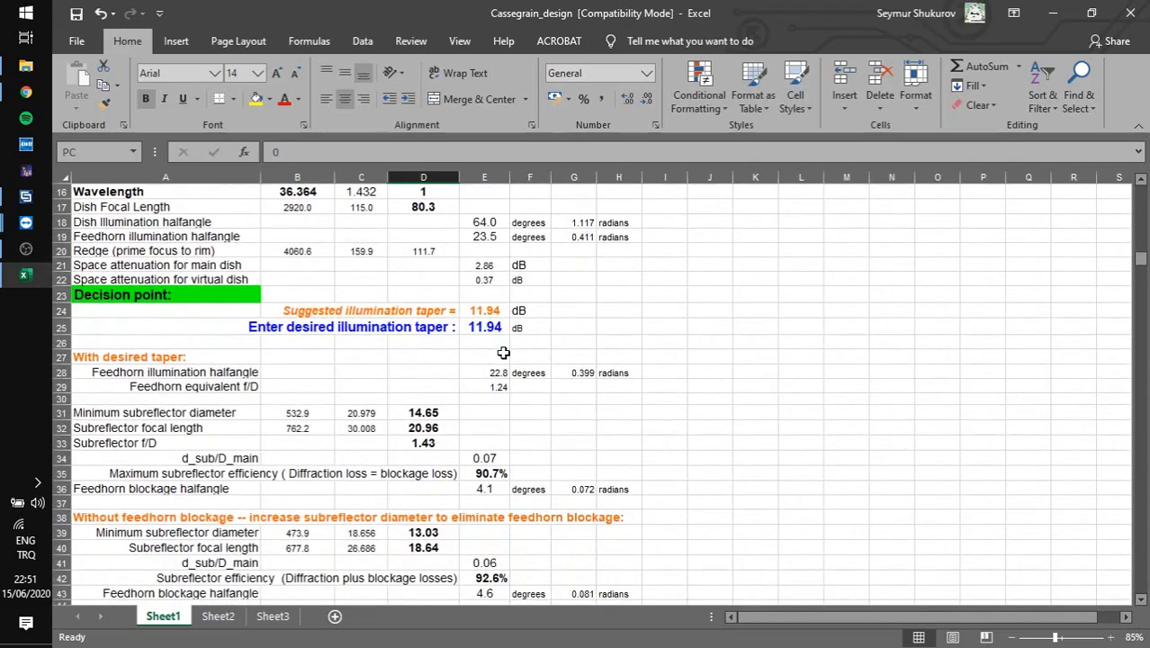
scroll(503, 353, "up", 1)
scroll(503, 353, "down", 5)
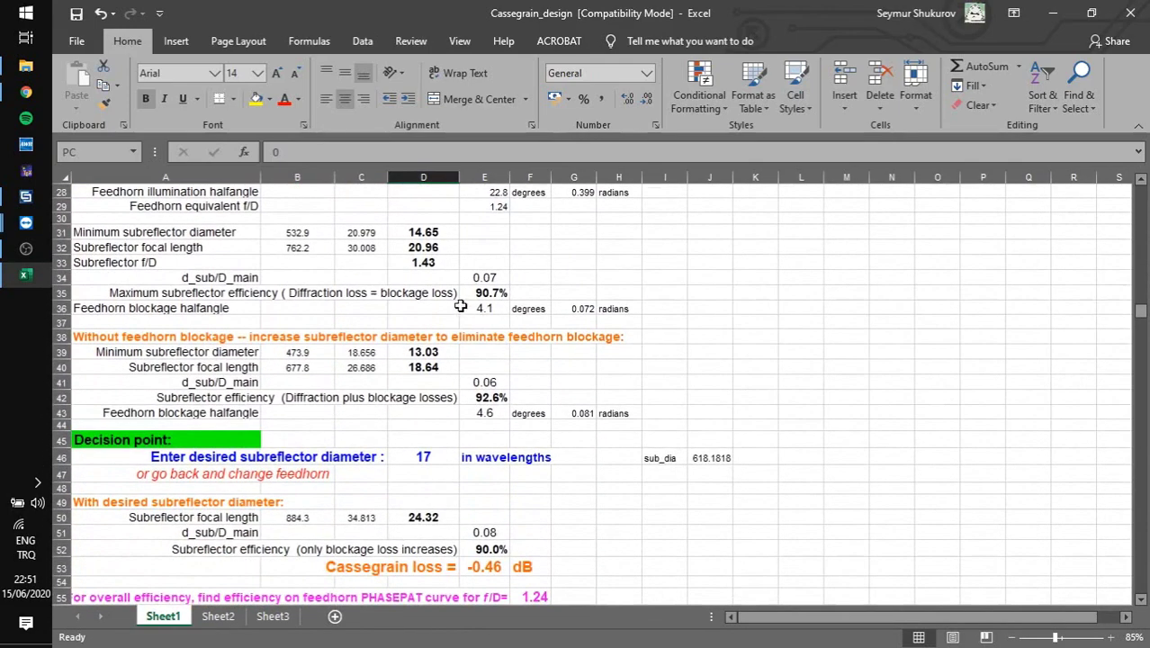
- Check the PDF's Figure 21 Cassegrain efficiency plot, then return to the Excel workbook
left_click(25, 92)
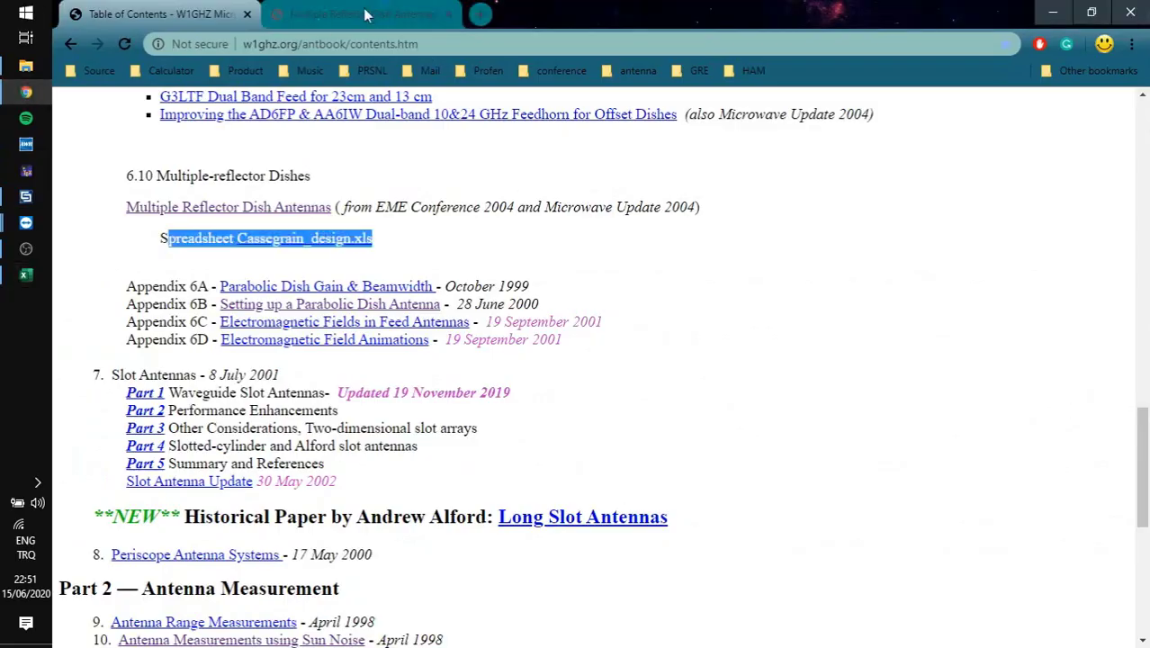
left_click(368, 13)
scroll(1038, 240, "down", 10)
left_click_drag(1140, 185, 1143, 306)
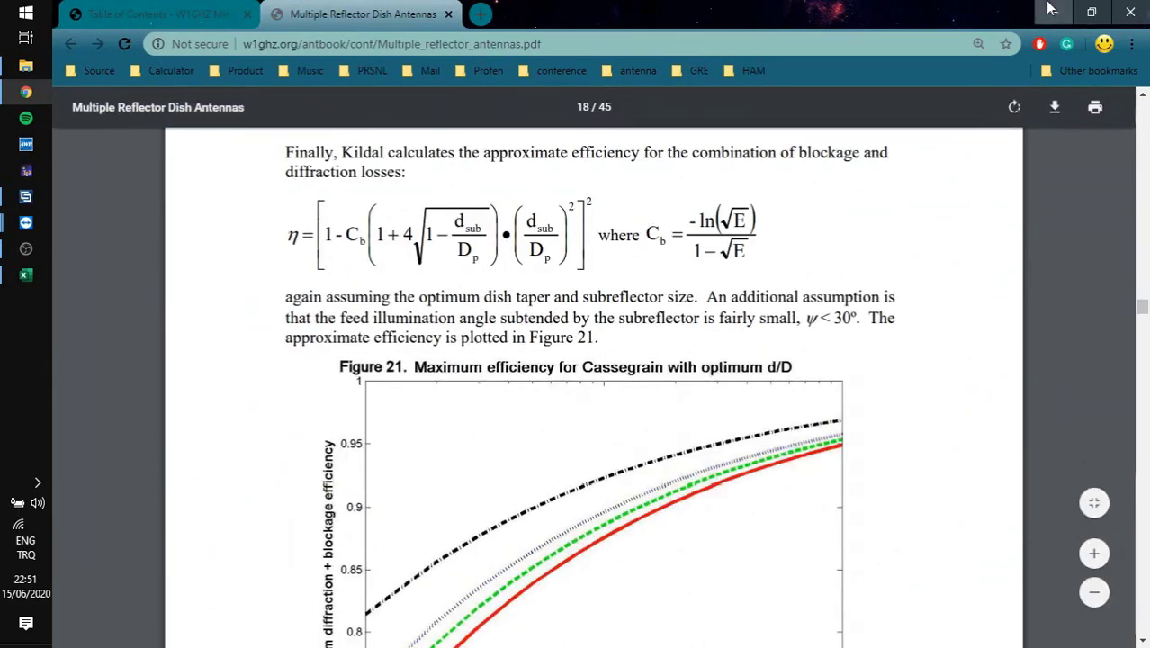
key("alt+Tab")
scroll(427, 323, "down", 2)
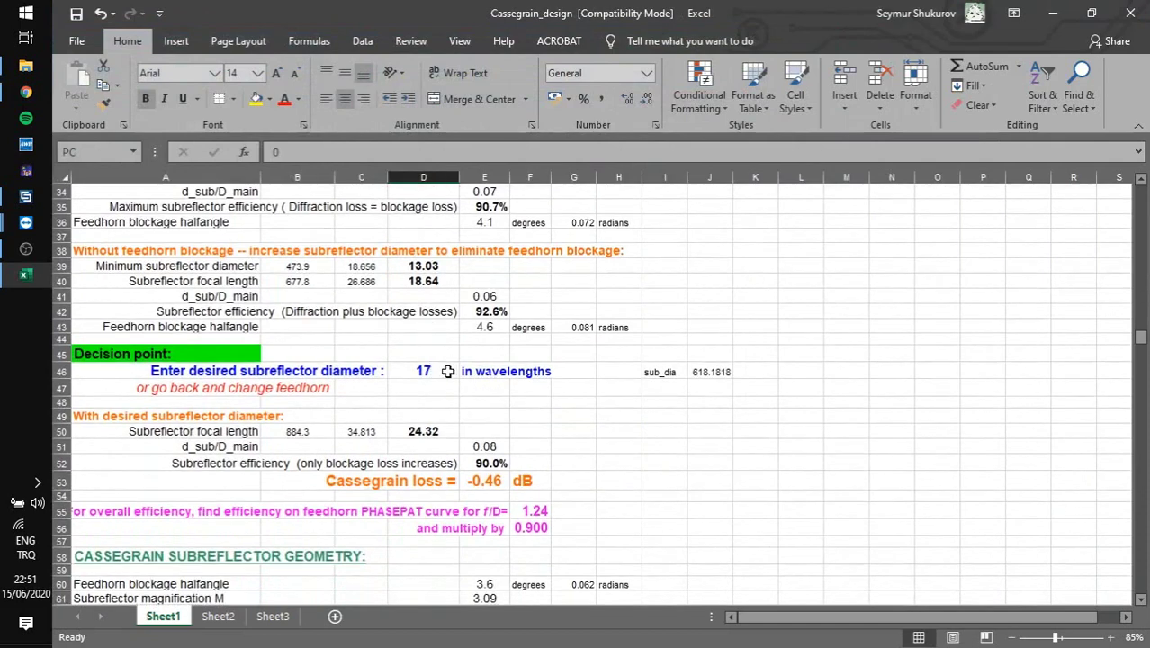
- Check the desired subreflector diameter of 17 wavelengths in cell D46
left_click(165, 371)
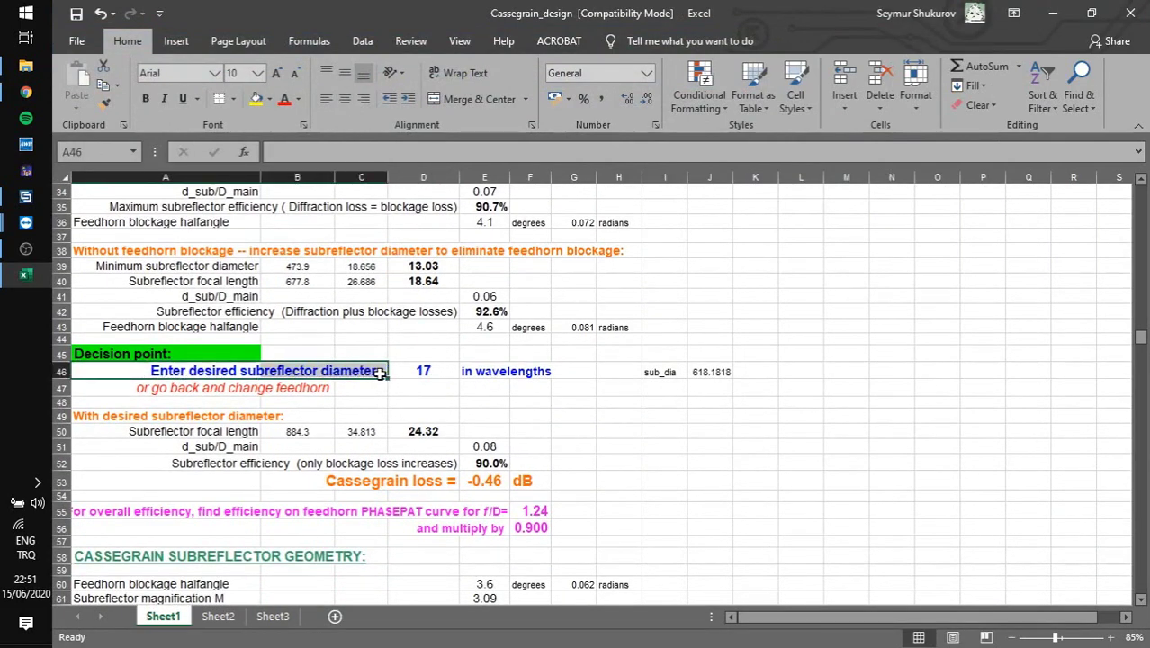
left_click(441, 371)
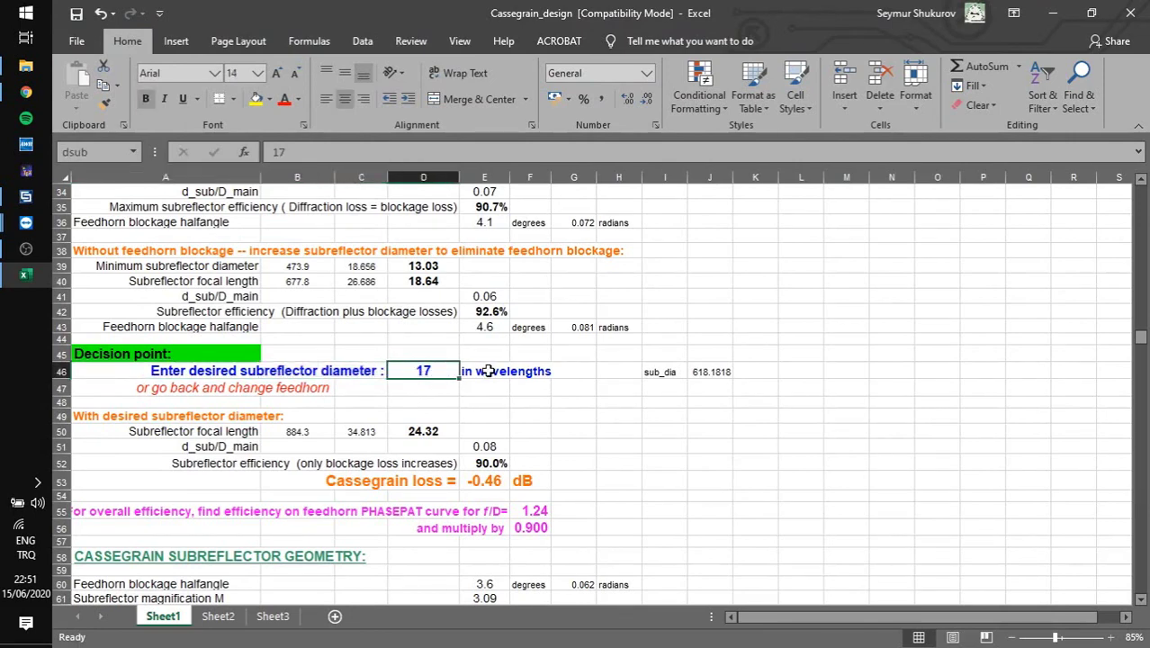
left_click(489, 370)
key("Left")
scroll(517, 371, "down", 3)
scroll(531, 341, "up", 1)
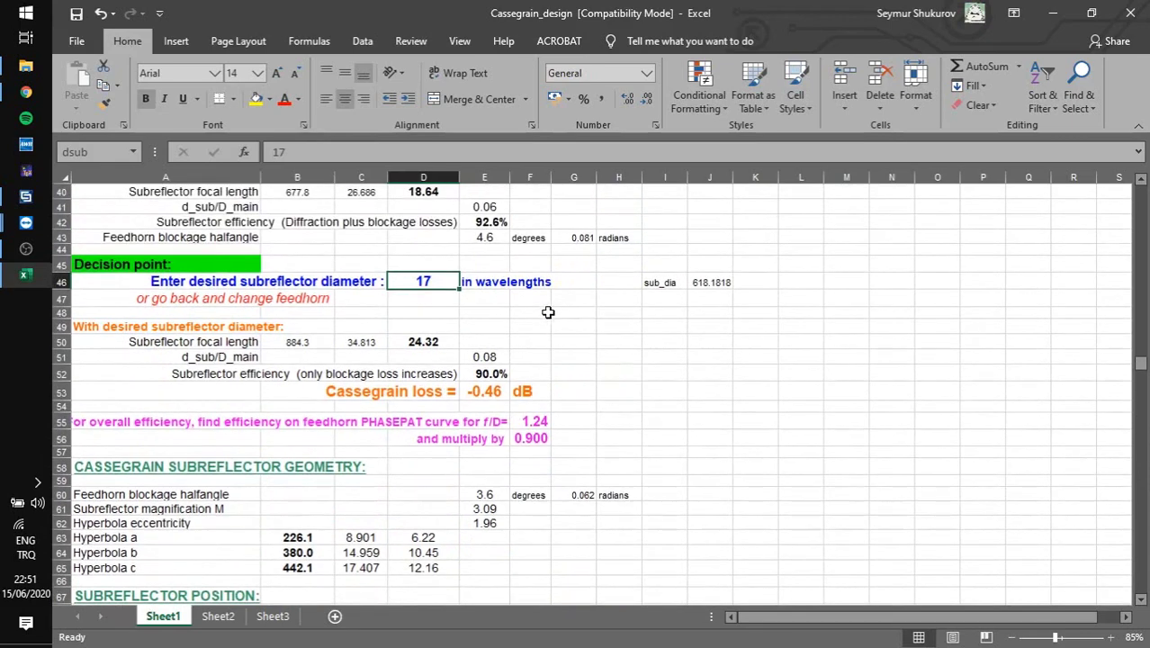
scroll(546, 310, "down", 3)
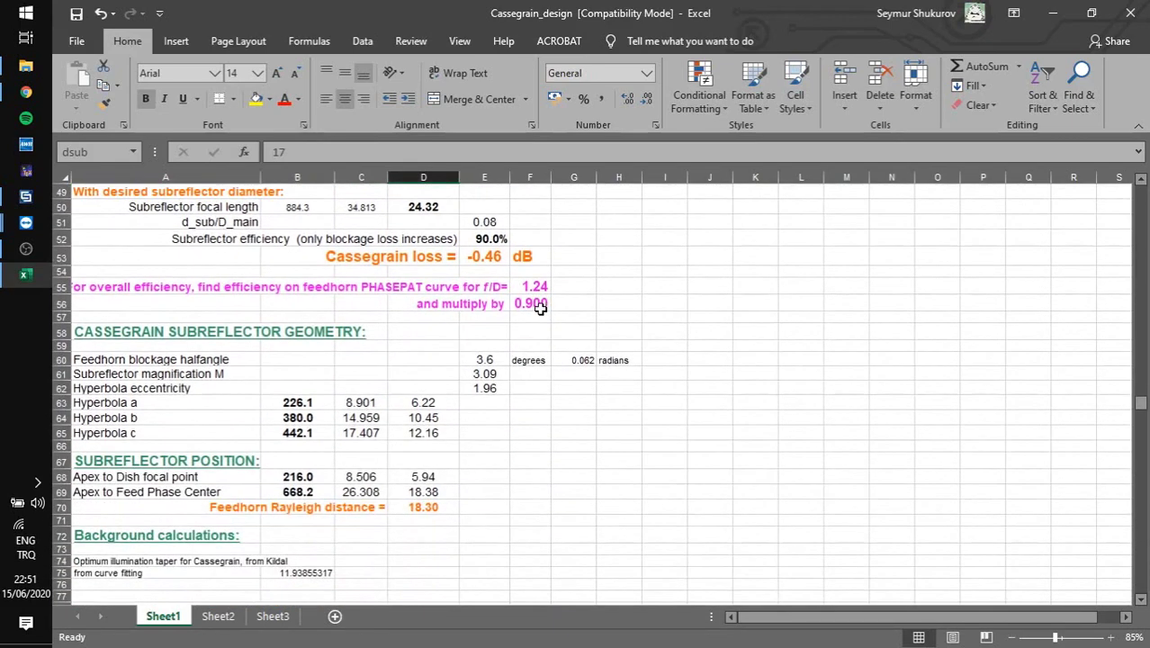
- Select the hyperbola a, b, c values and the subreflector position distances
left_click(139, 403)
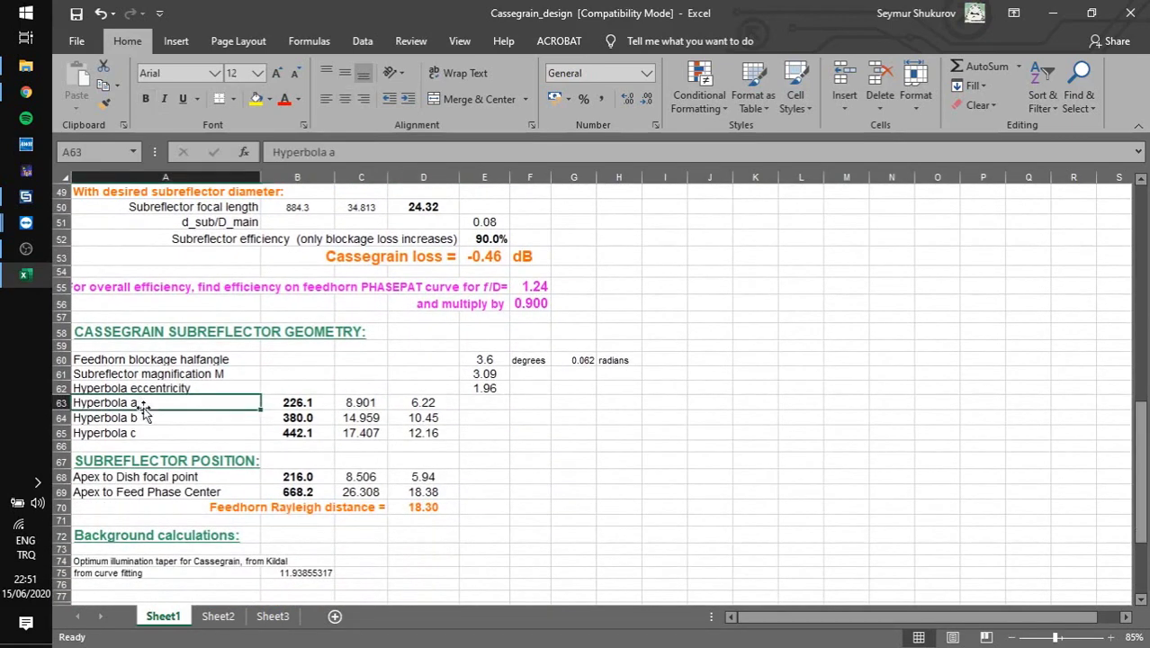
left_click(152, 419)
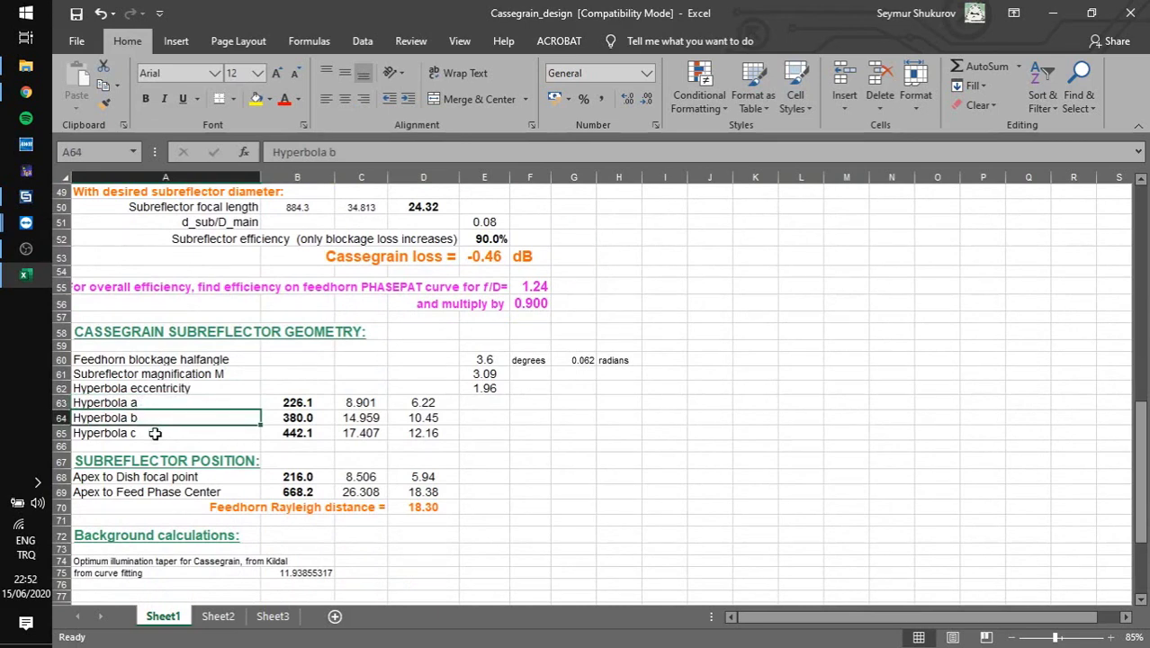
left_click(154, 432)
left_click_drag(299, 402, 301, 433)
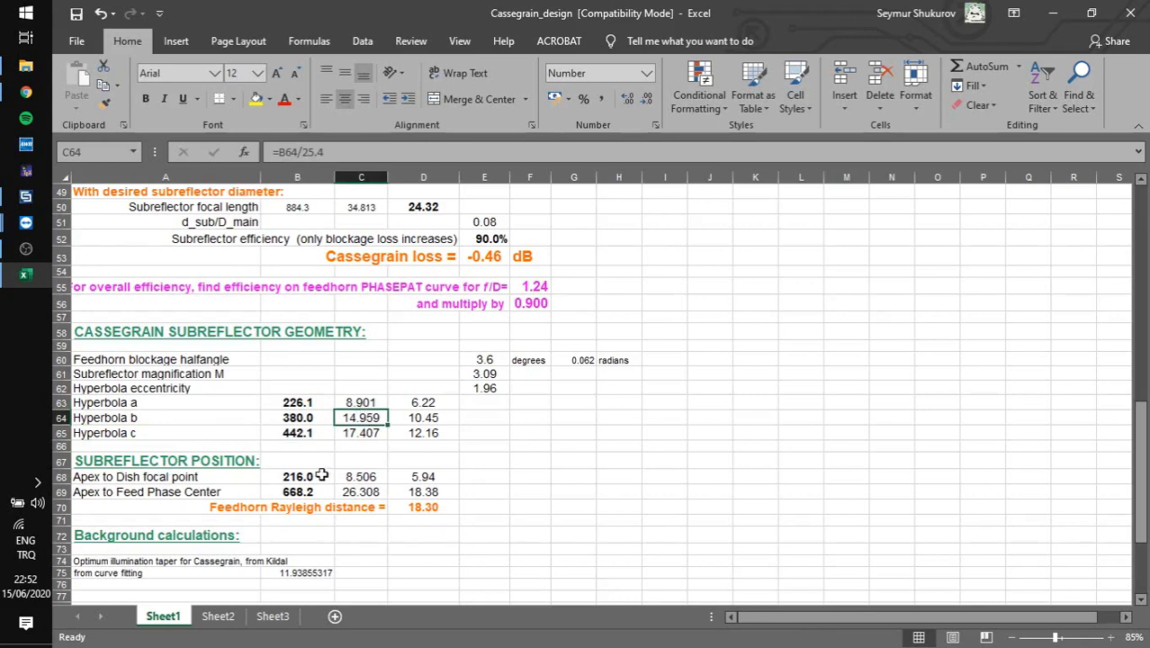
left_click_drag(298, 476, 302, 492)
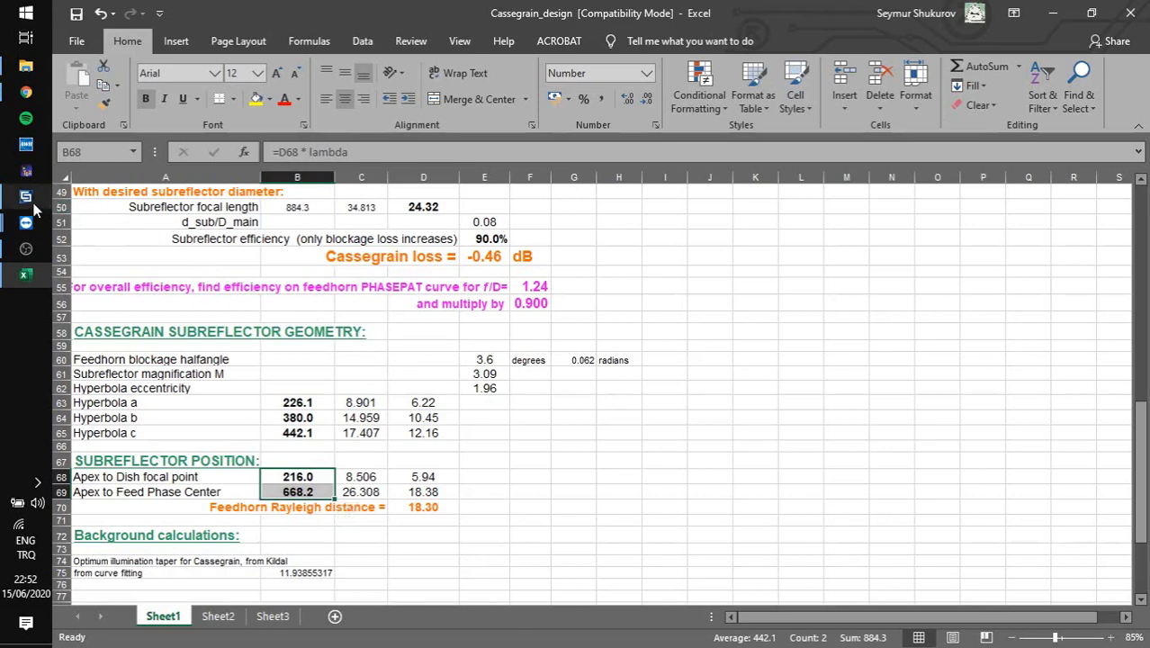
mouse_move(27, 197)
left_click(117, 198)
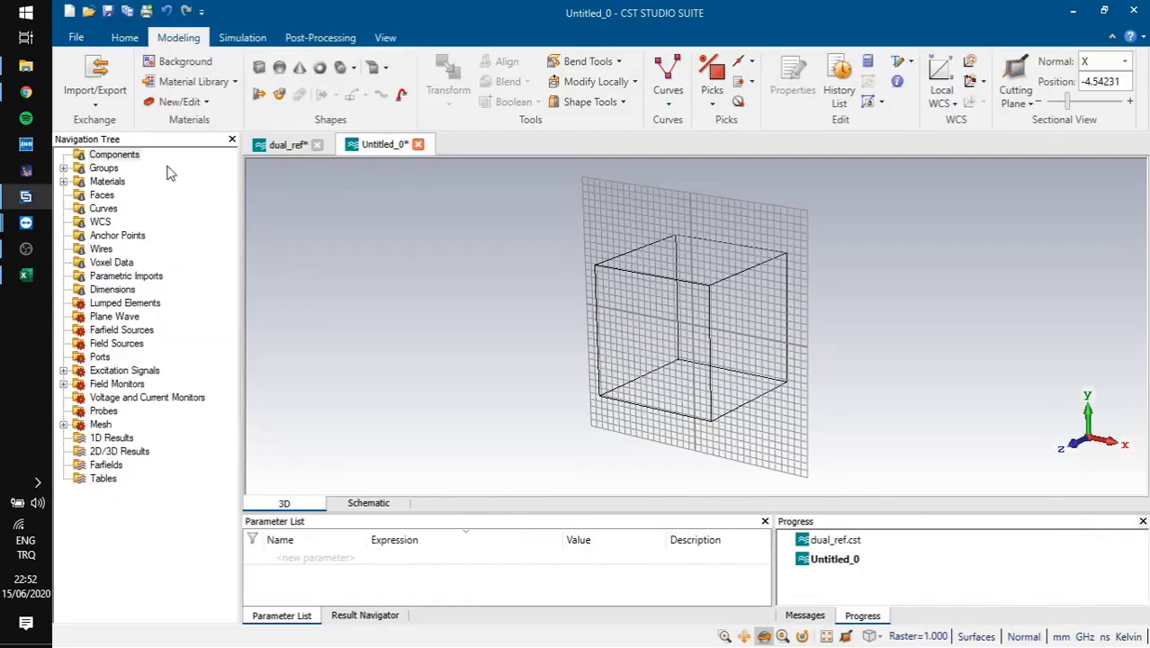
left_click(676, 106)
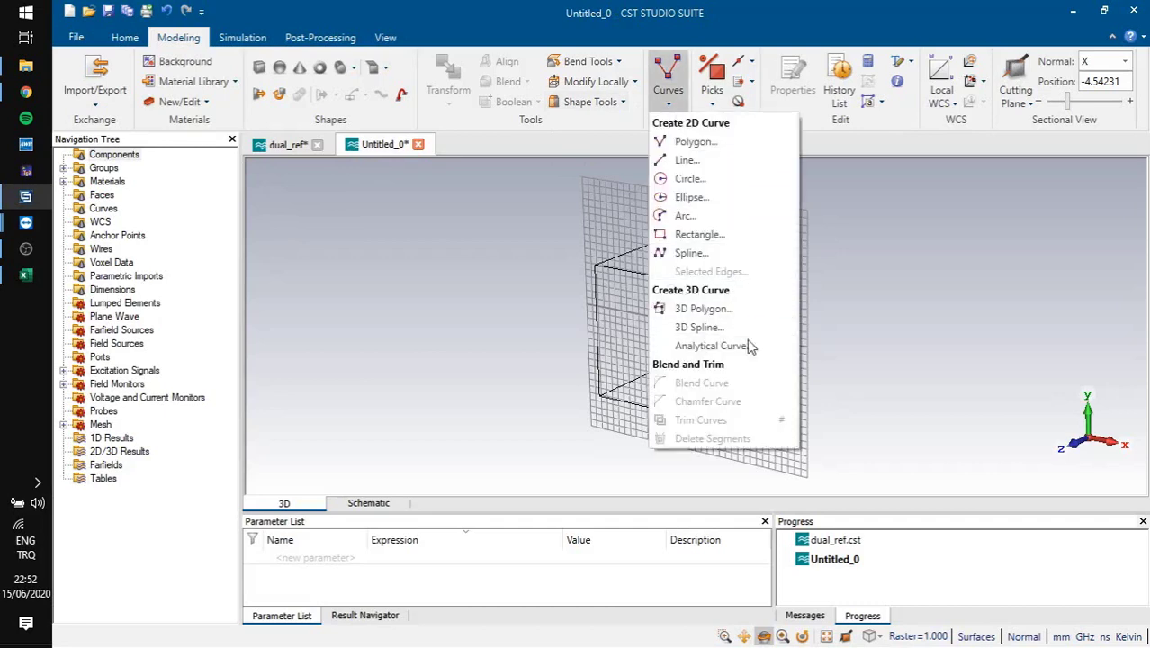
left_click(720, 346)
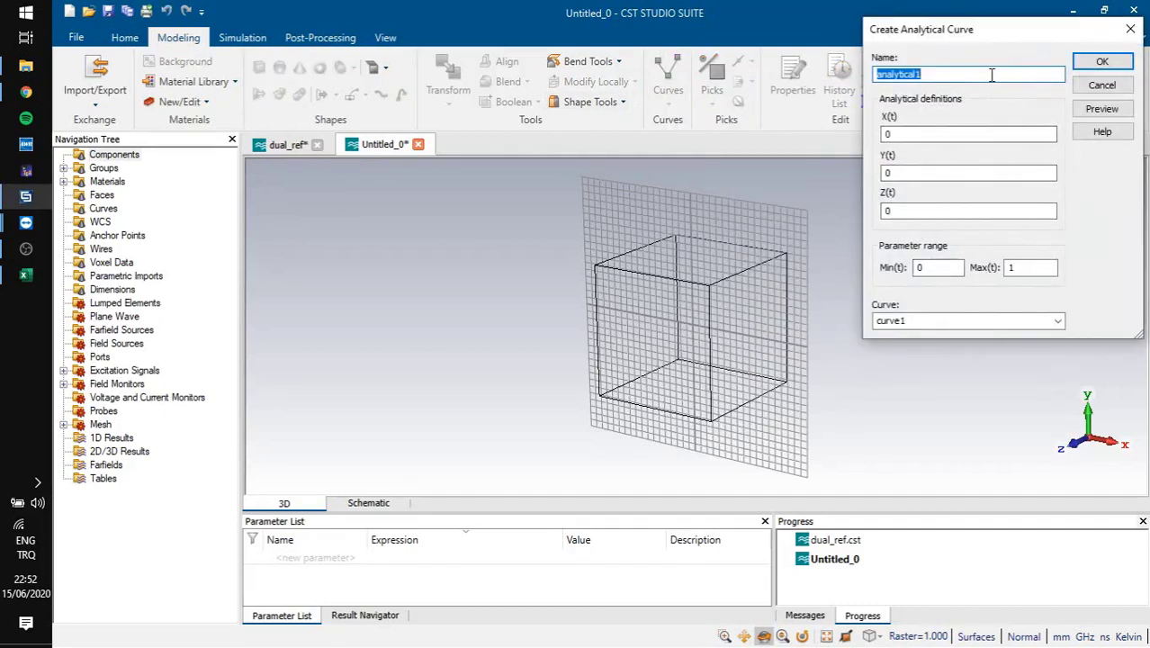
type("h")
type("parabola")
key("Tab")
type("t")
key("Tab")
key("Tab")
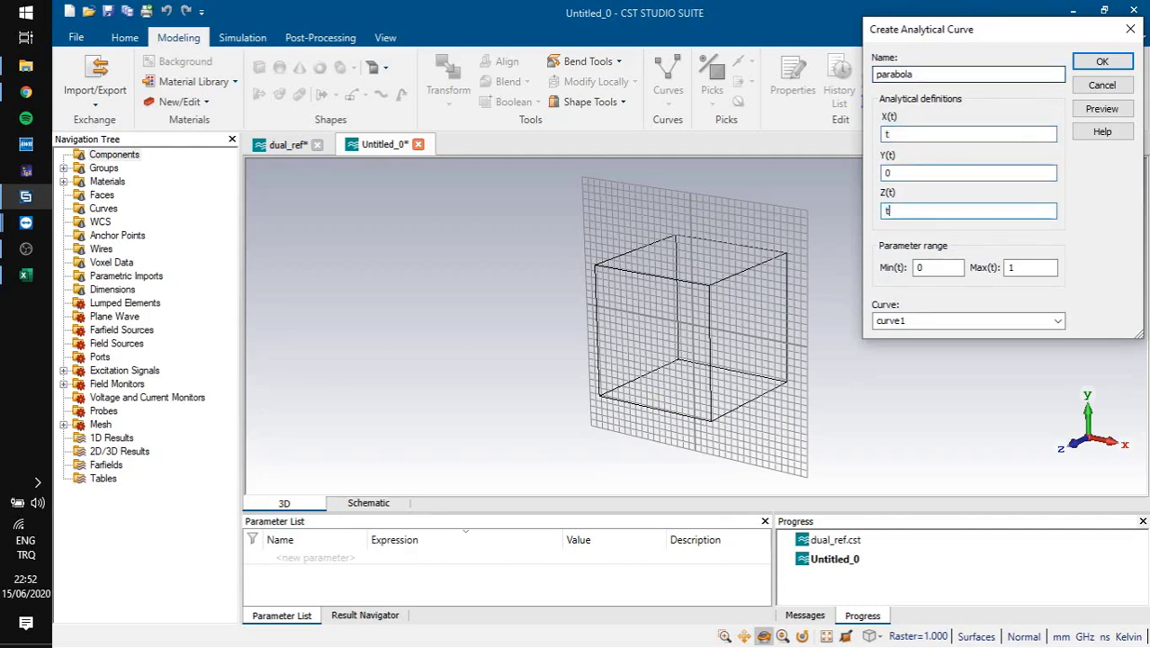
type("t^2/(4*focus")
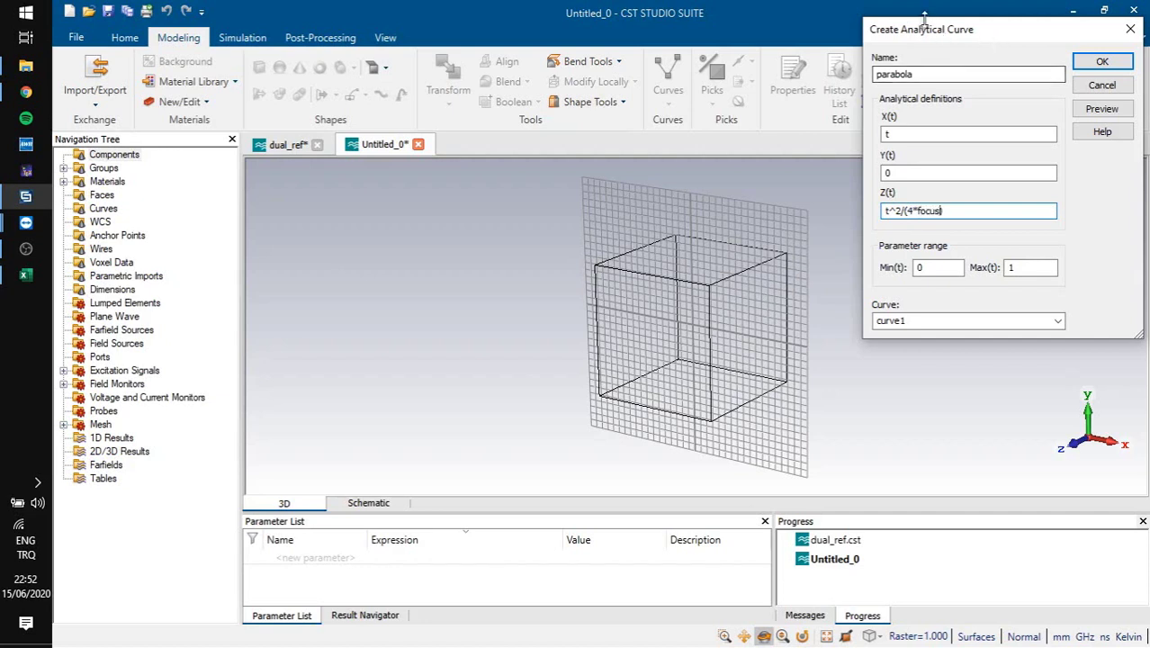
left_click(1103, 109)
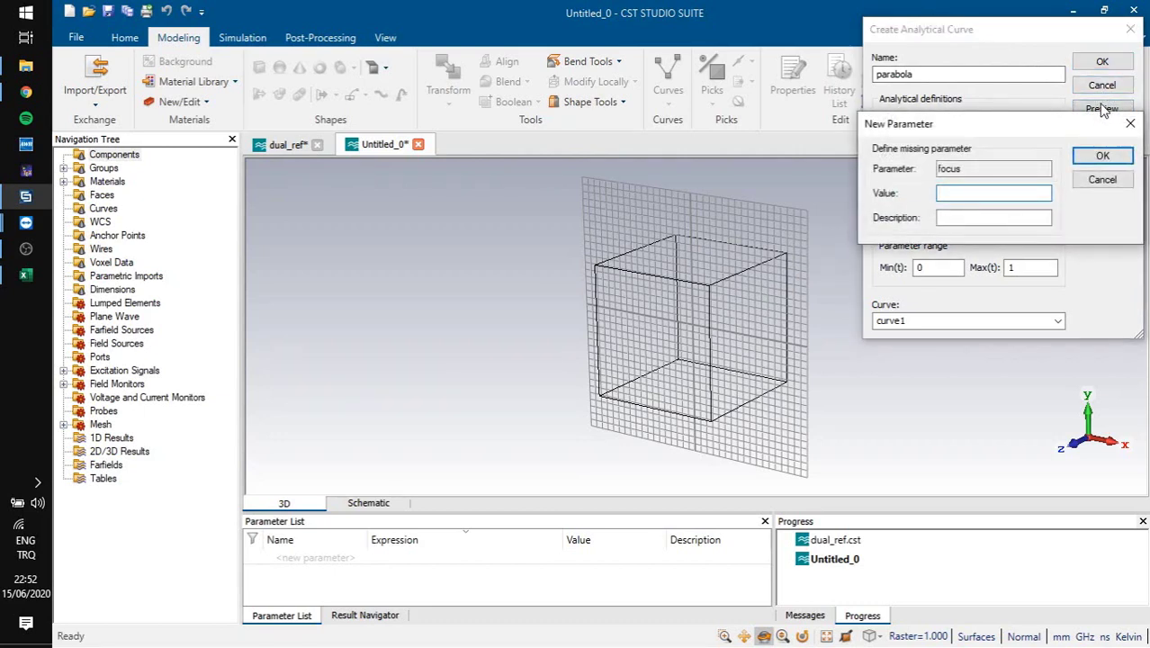
key("Escape")
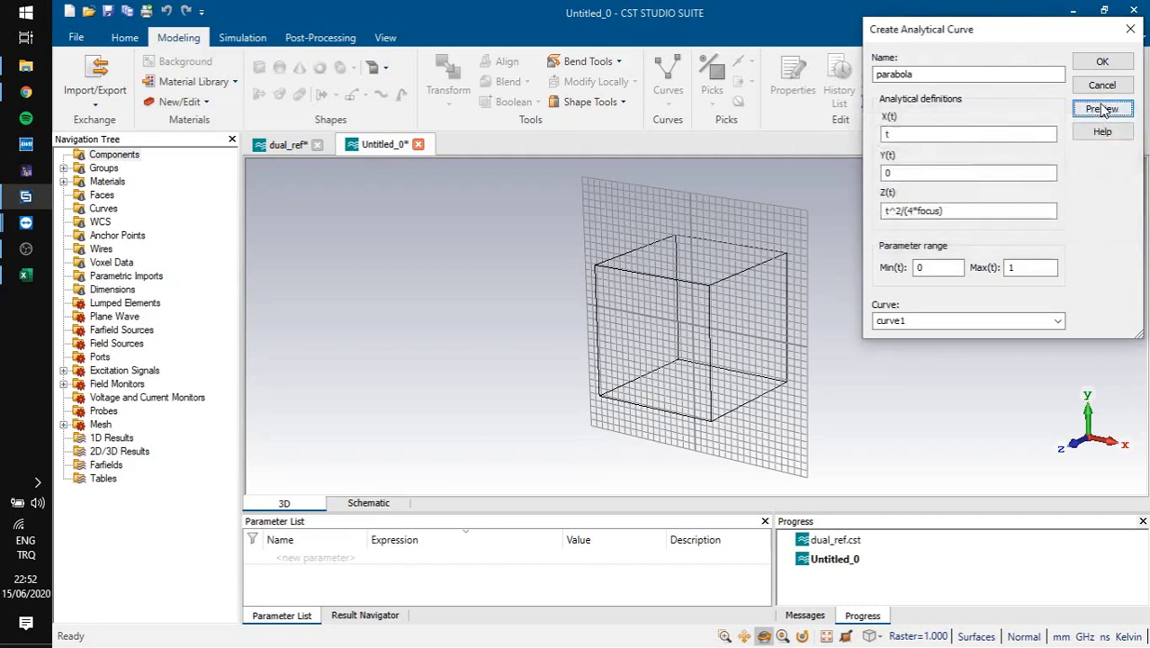
- Cancel the analytical curve, confirm D = 7300, and dismiss the invalid parameter name error
key("Escape")
left_click(316, 560)
type("D")
key("Tab")
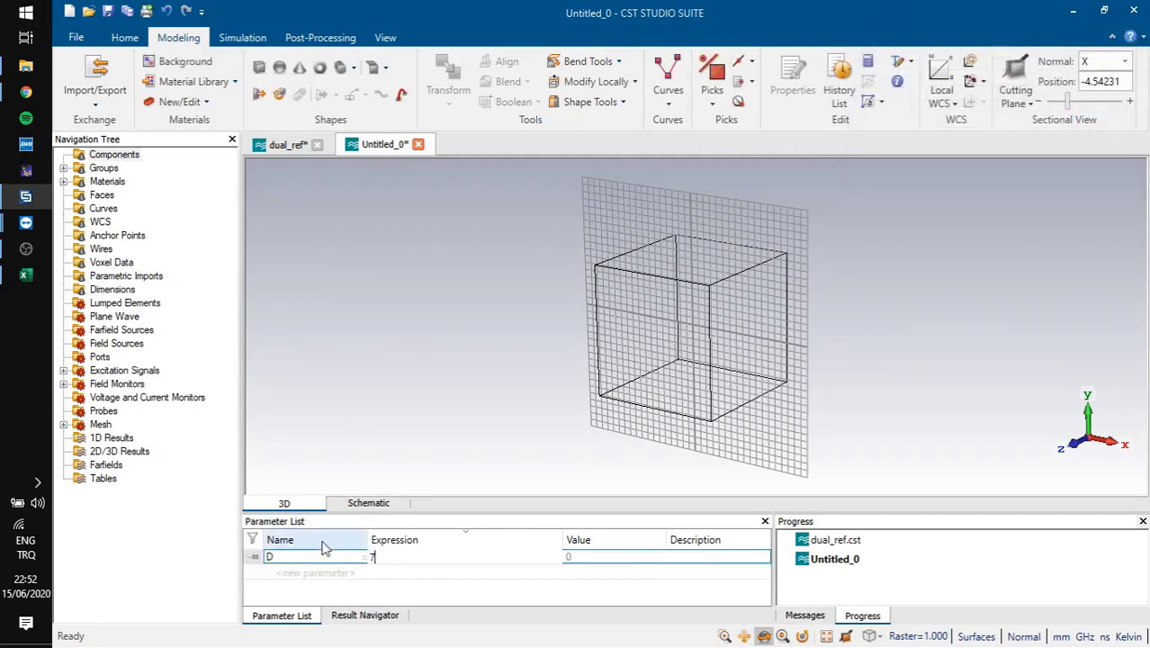
key("Return")
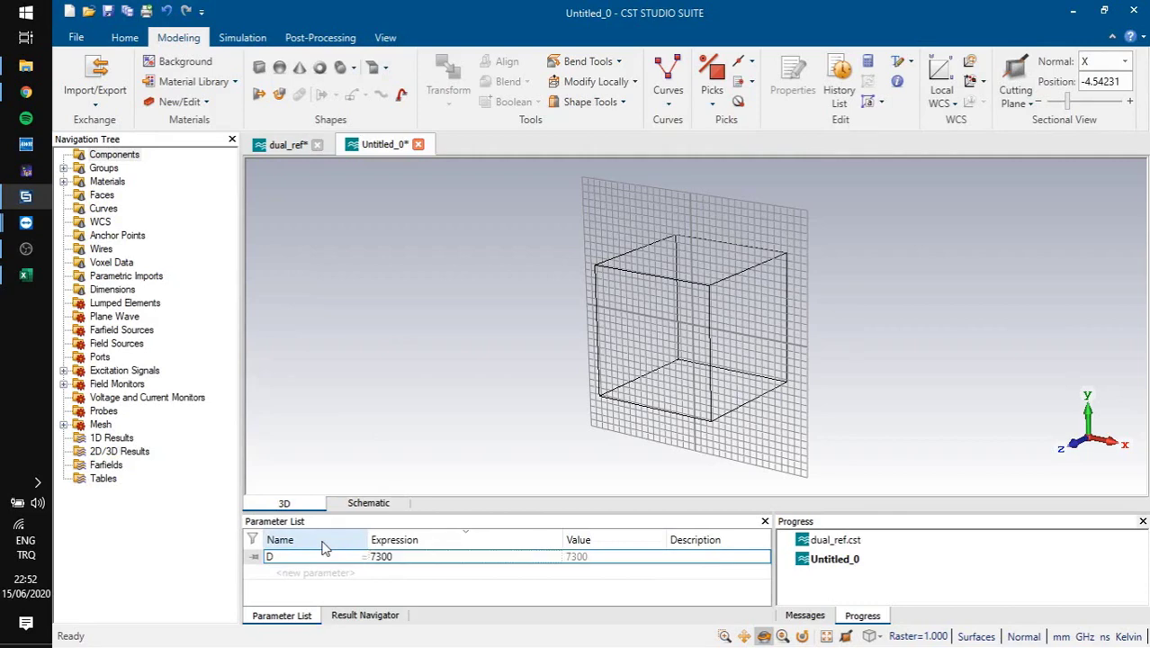
left_click(327, 569)
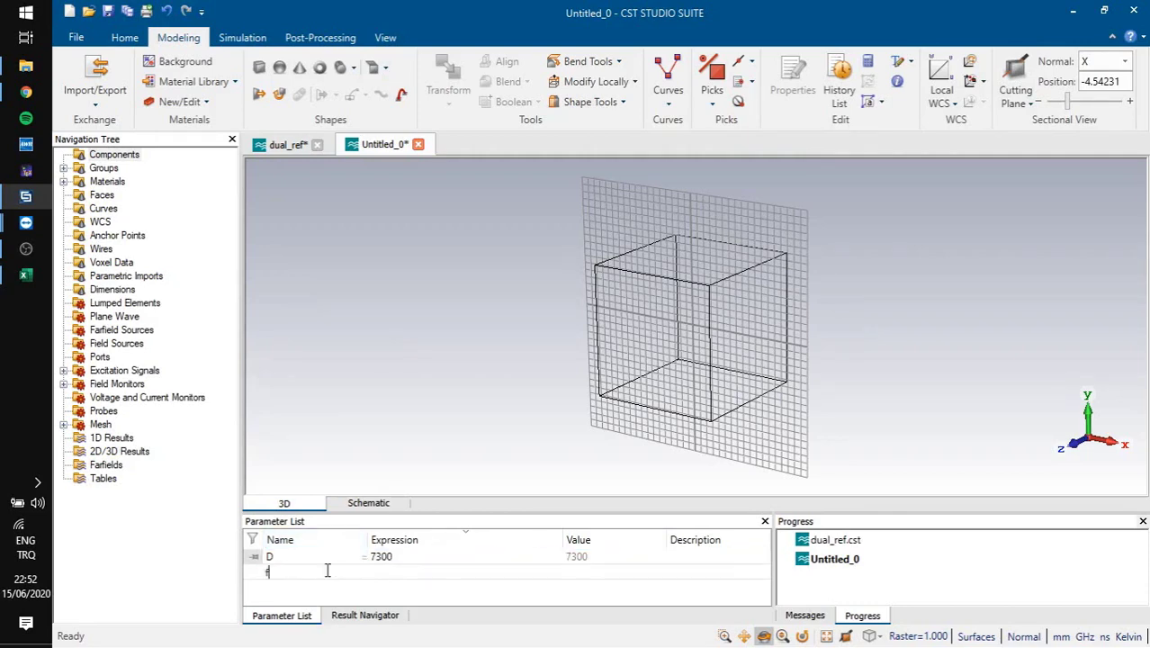
key("Return")
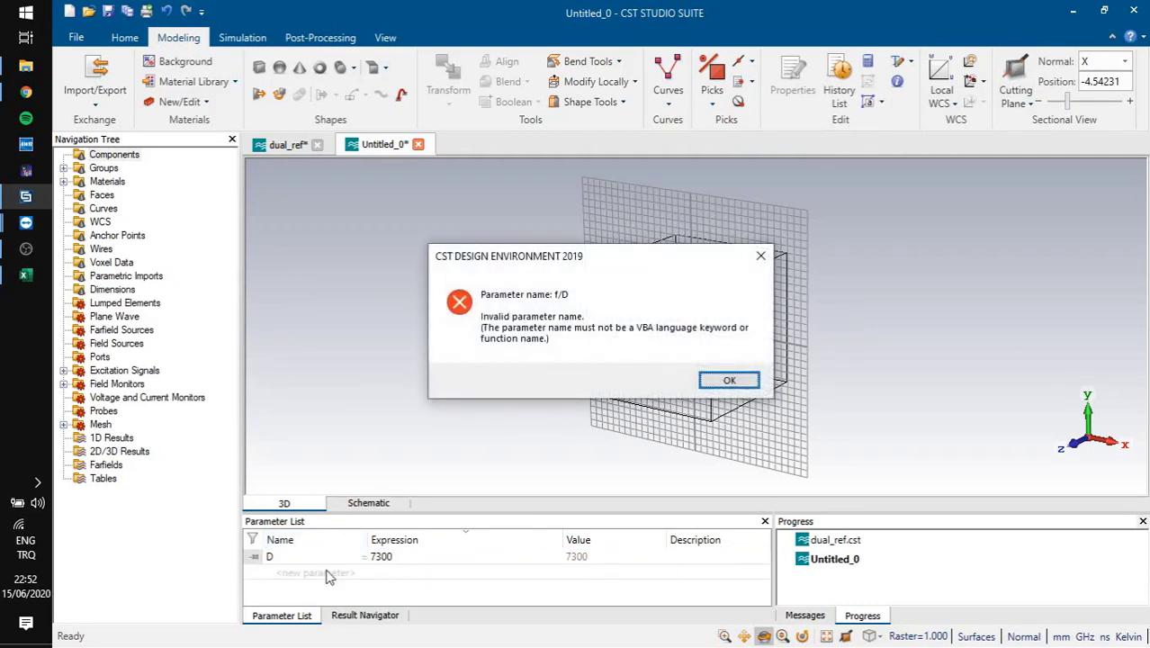
left_click(730, 380)
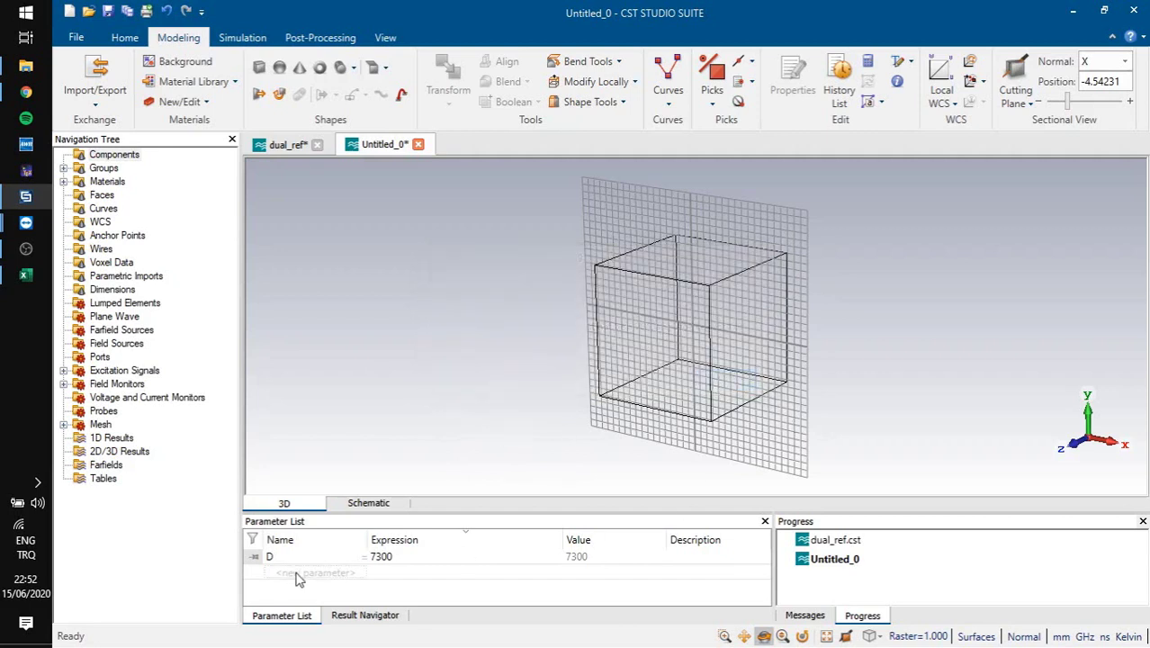
- Add parameters f_D = 0.4 and focus = f_D*D, which evaluates to 2920
left_click(297, 572)
type("f_D")
key("Tab")
type("0.4")
left_click(297, 588)
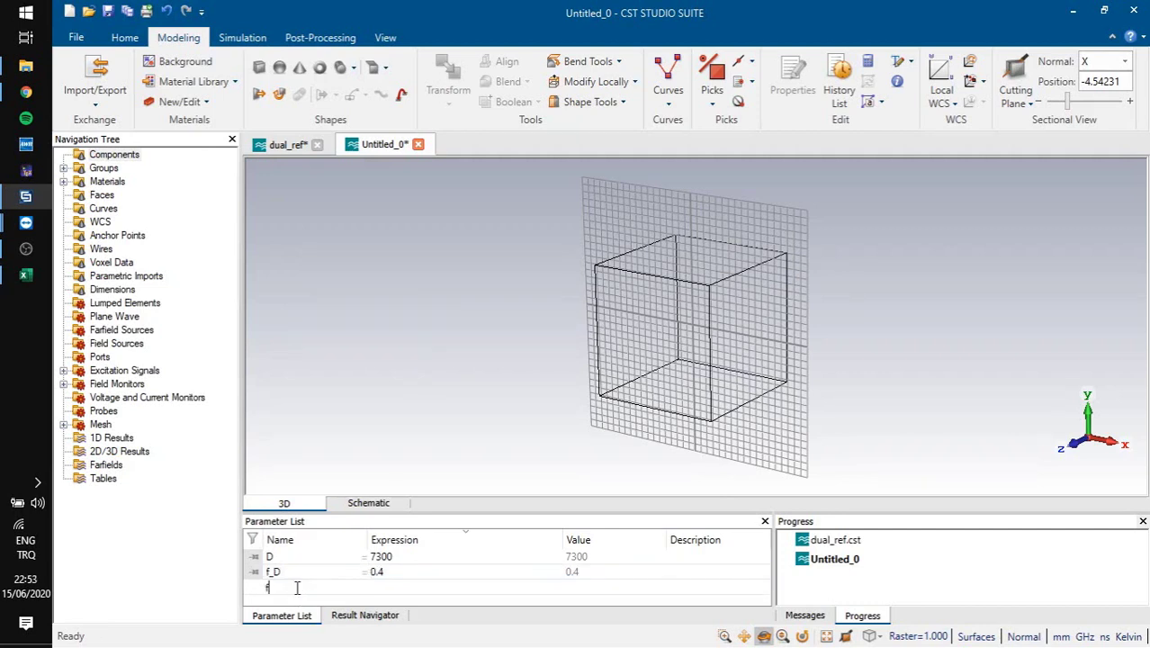
type("focus")
key("Tab")
type("f/")
type("_D*D")
key("Return")
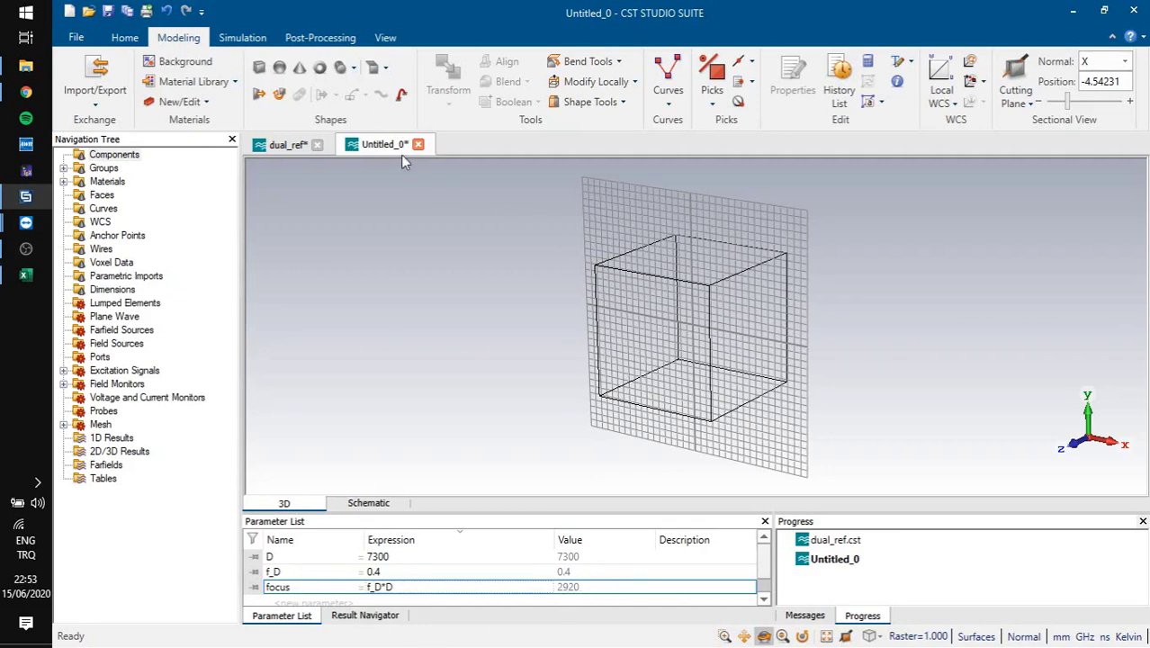
- Start an analytical curve named hyperbola with X(t)=t and Z(t)=t^2/(4*focus)
left_click(677, 101)
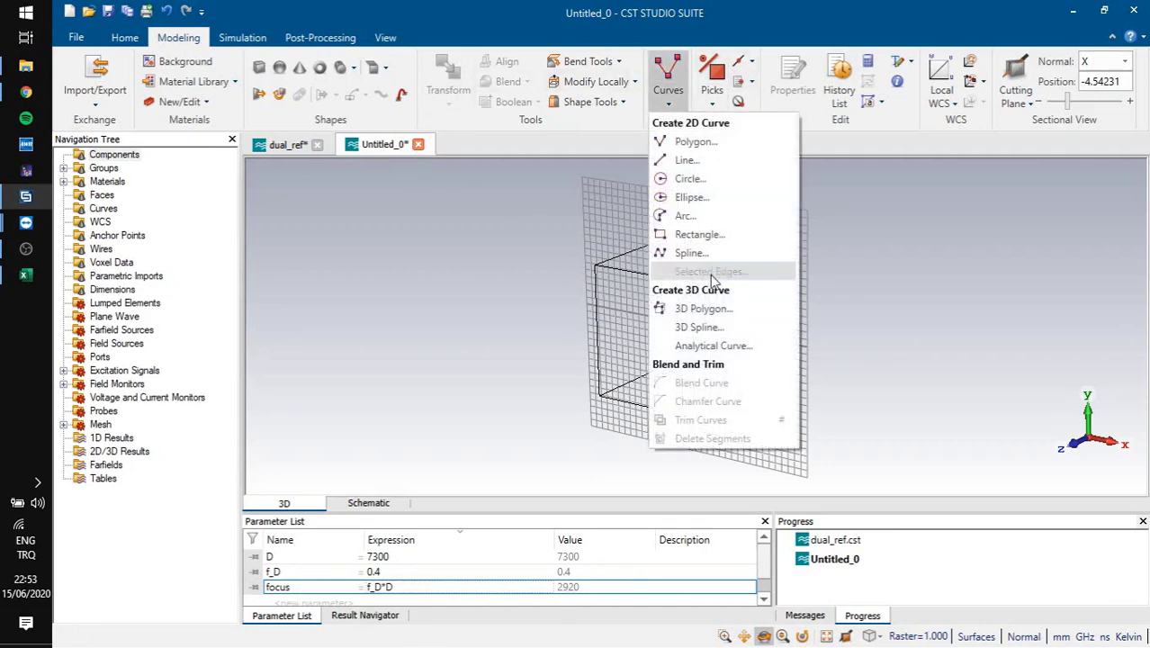
left_click(720, 345)
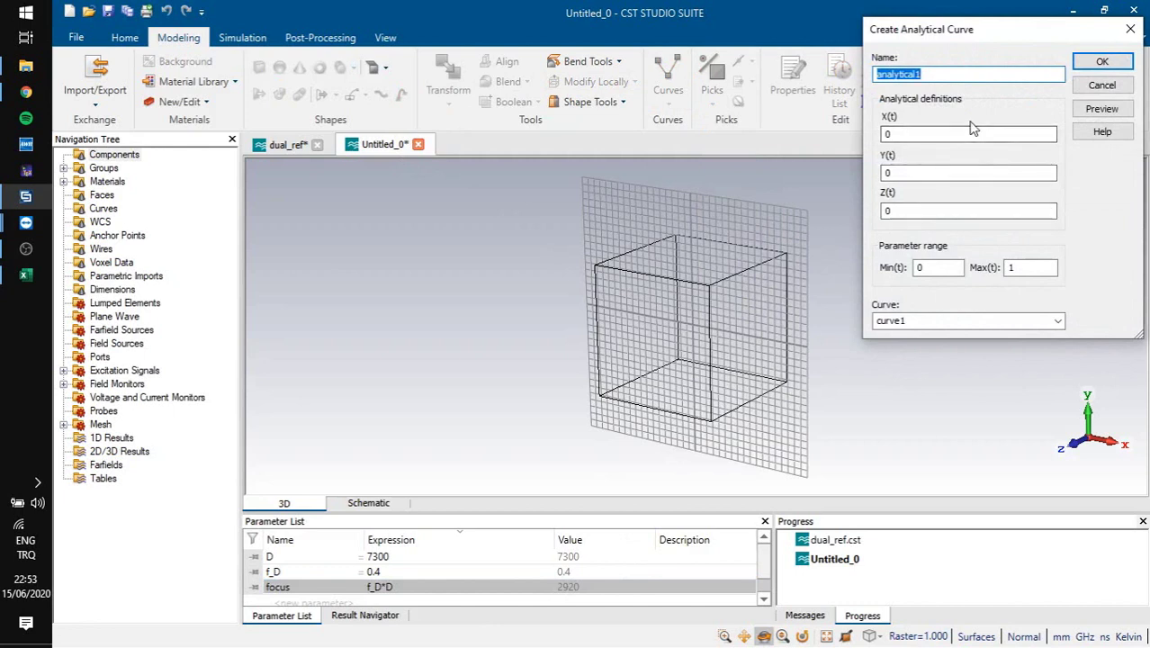
type("hyperbola")
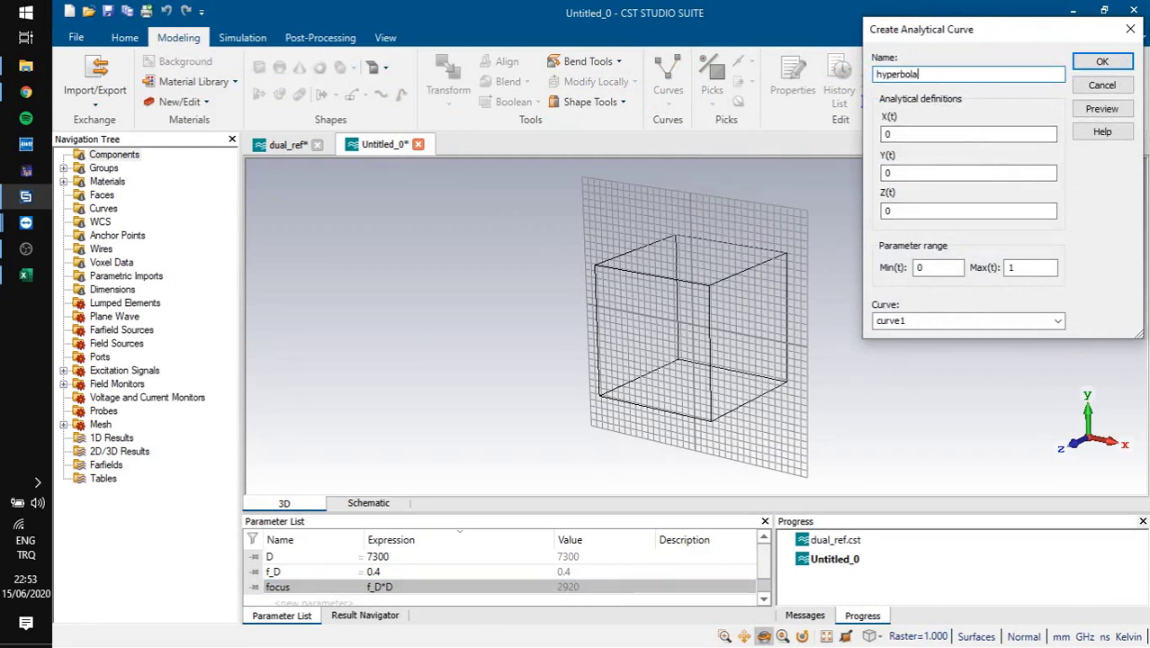
key("Tab")
type("t")
key("Tab")
key("Tab")
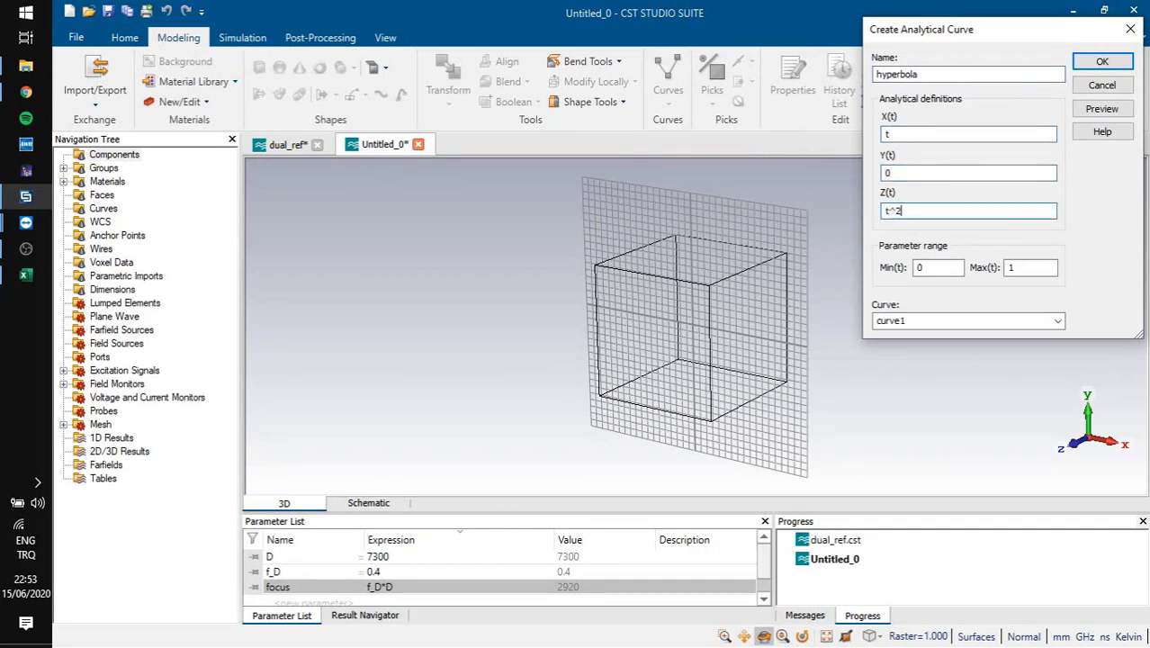
type("t^2/()4*focus")
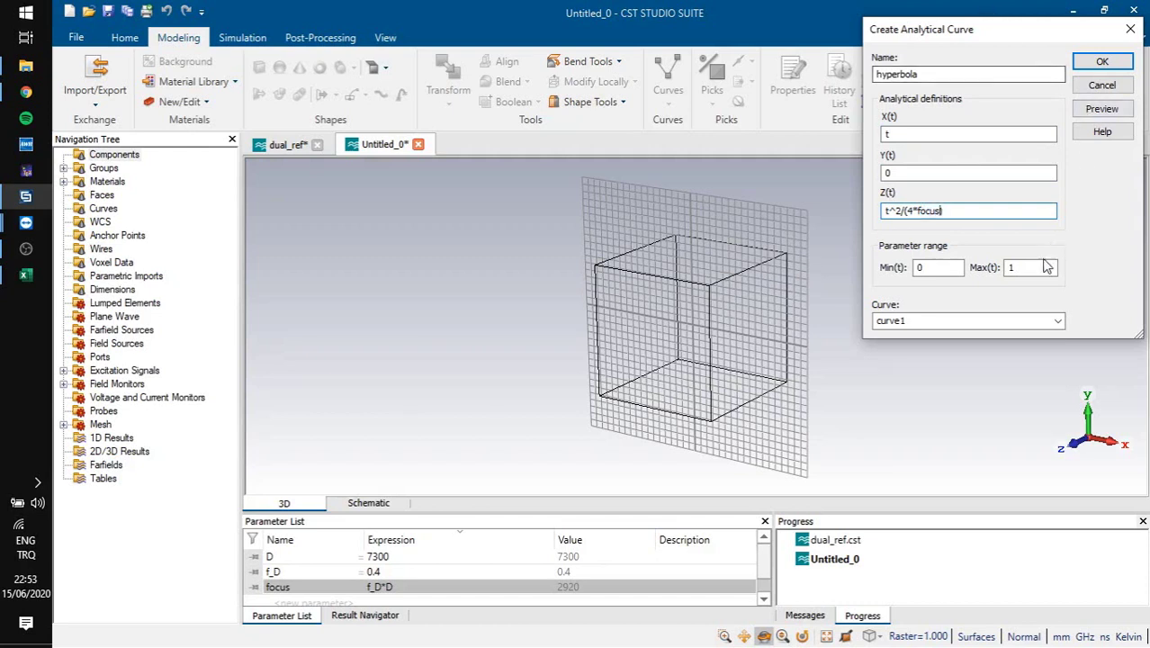
- Set Max(t) to D/2, put the curve in the hyperbola group, preview it and create it
double_click(1017, 267)
type("d/2")
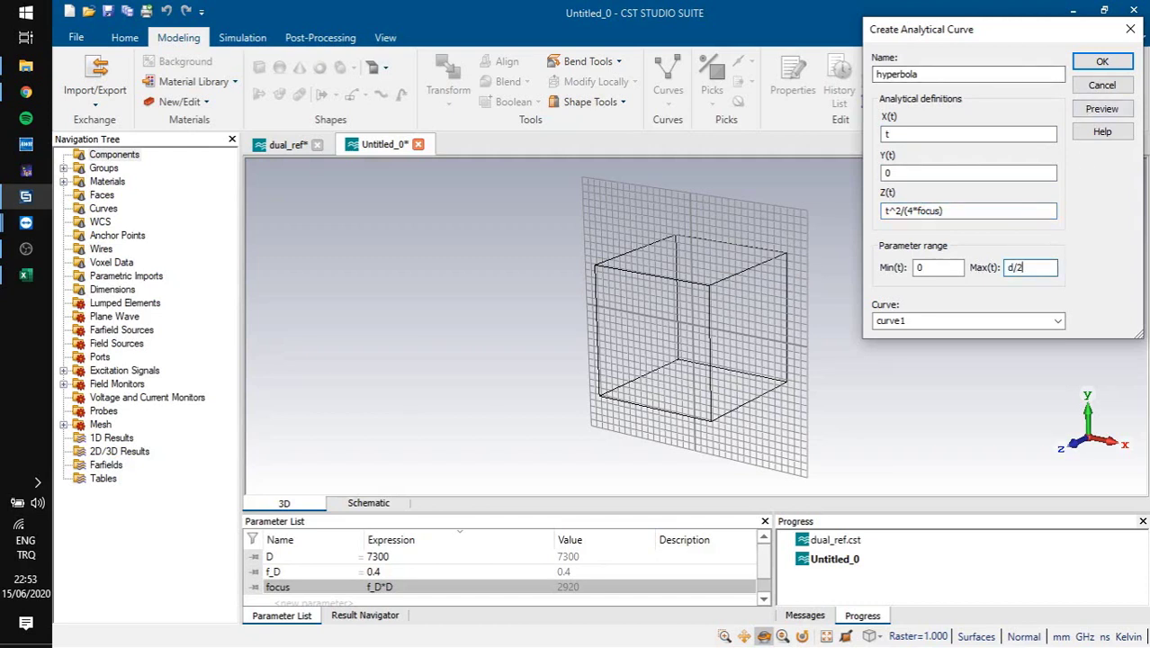
key("BackSpace")
key("BackSpace")
key("BackSpace")
double_click(963, 319)
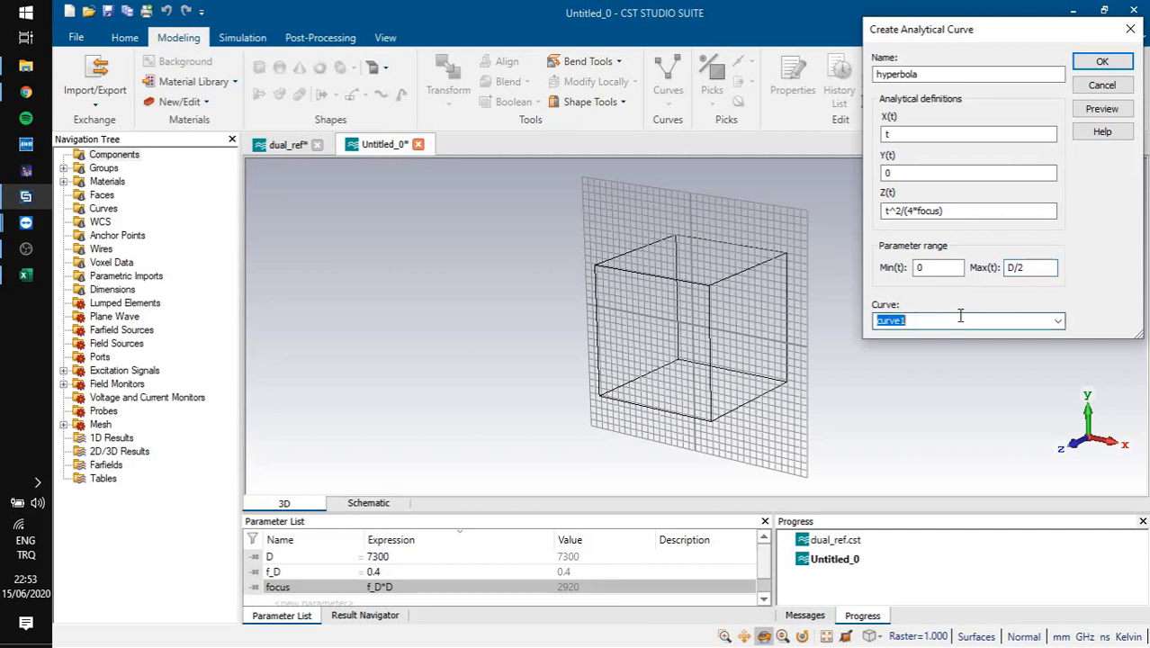
type("hyperbola")
left_click(1101, 108)
scroll(703, 334, "down", 5)
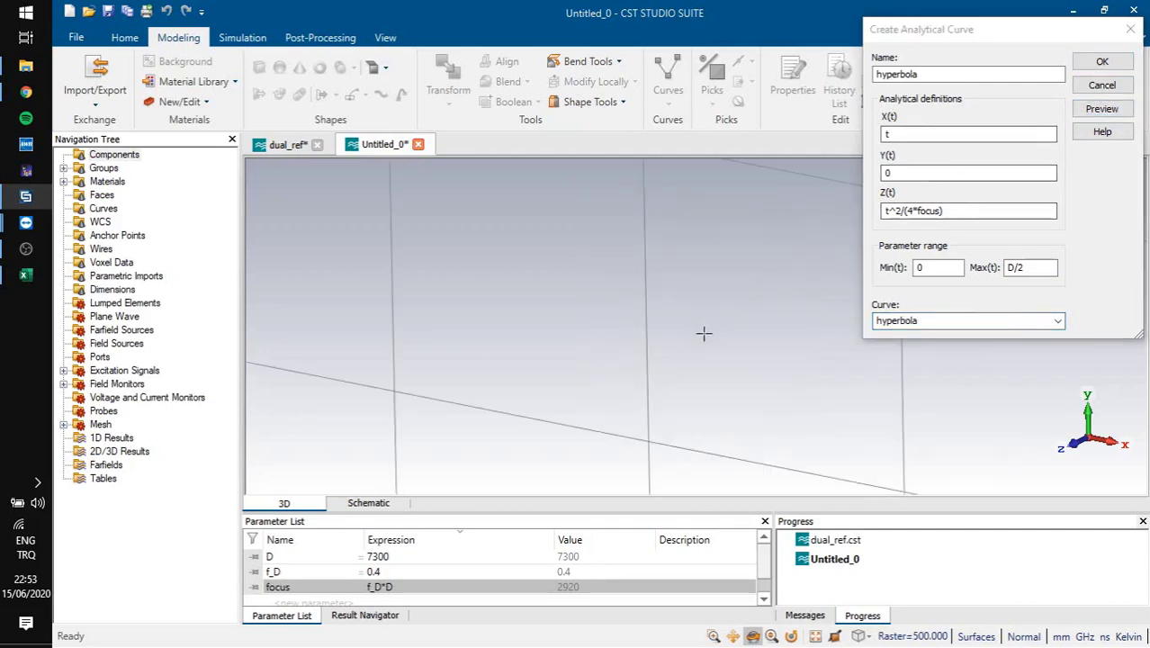
scroll(700, 333, "up", 5)
mouse_move(635, 298)
left_mouse_down()
mouse_move(692, 367)
mouse_move(691, 333)
mouse_move(695, 356)
left_mouse_up()
left_click(1101, 61)
scroll(720, 323, "down", 2)
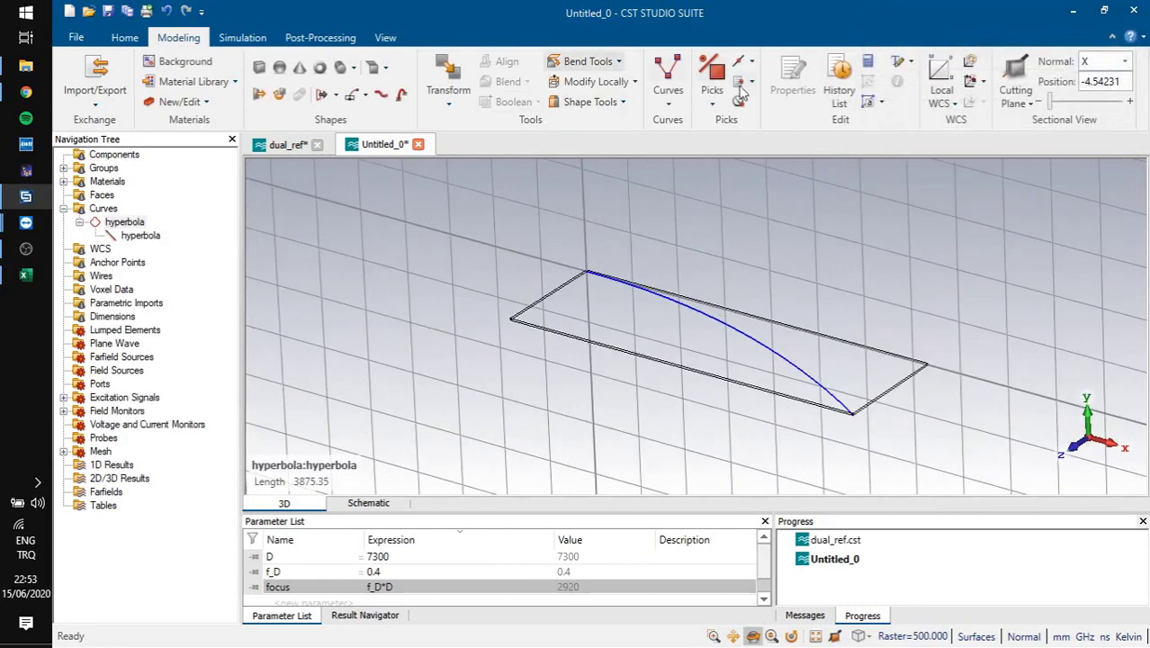
- Create circle1 with radius D/2 by entering its values numerically
left_click(670, 105)
left_click(697, 178)
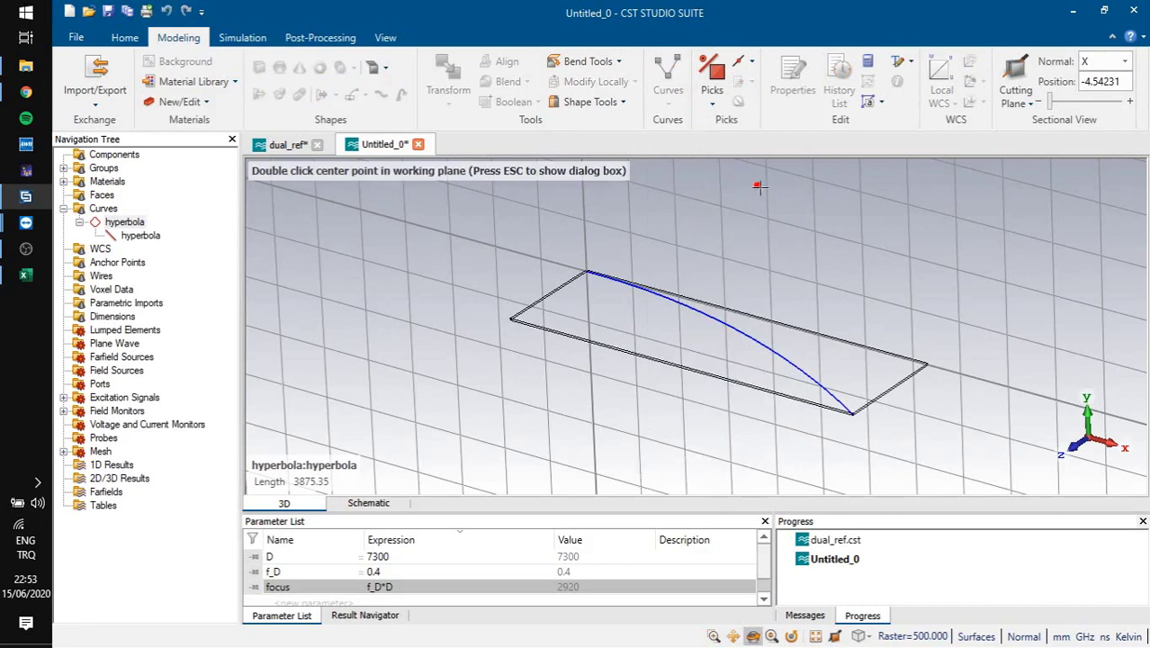
key("Escape")
key("Tab")
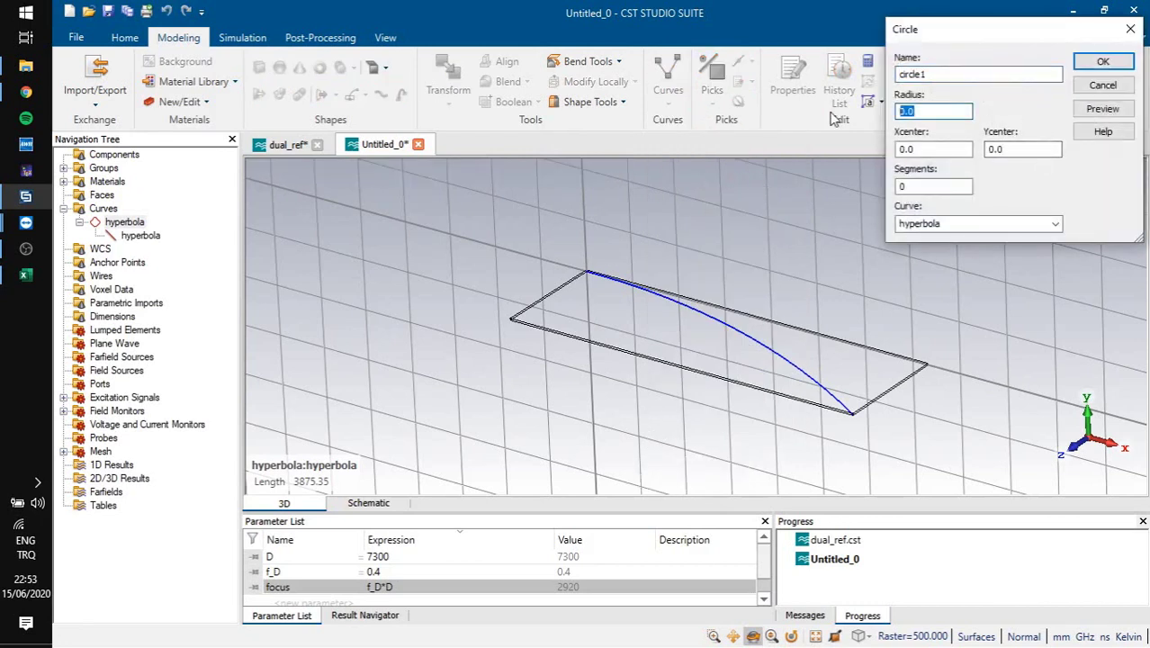
type("D/2")
left_click(1102, 61)
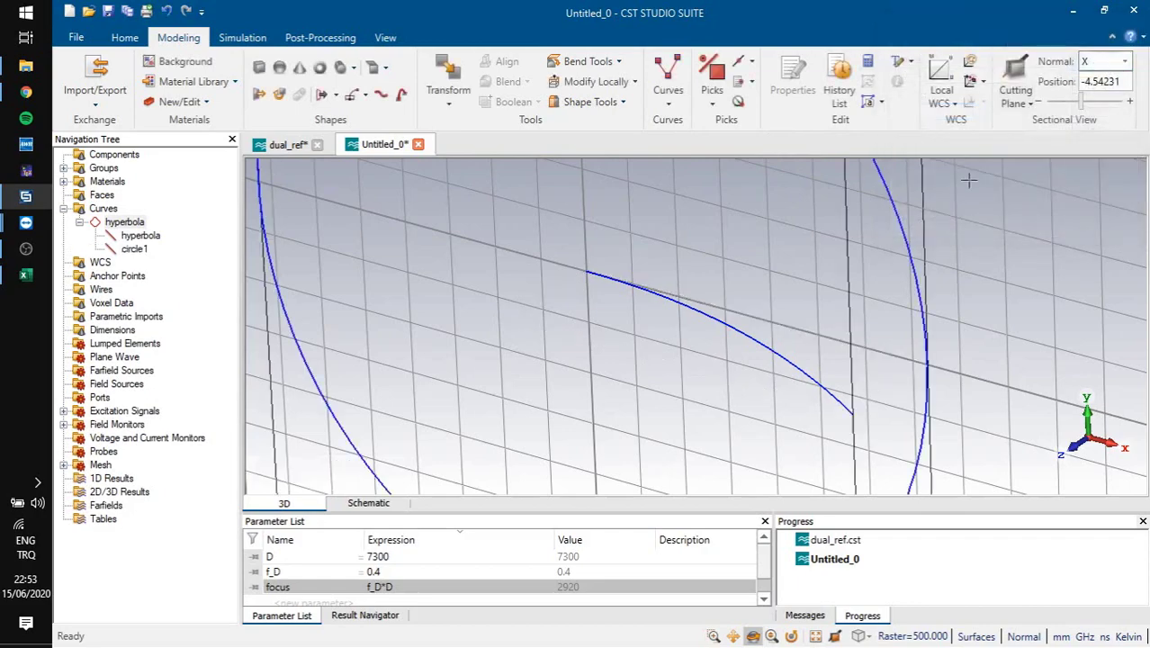
key("space")
left_click_drag(882, 219, 826, 223)
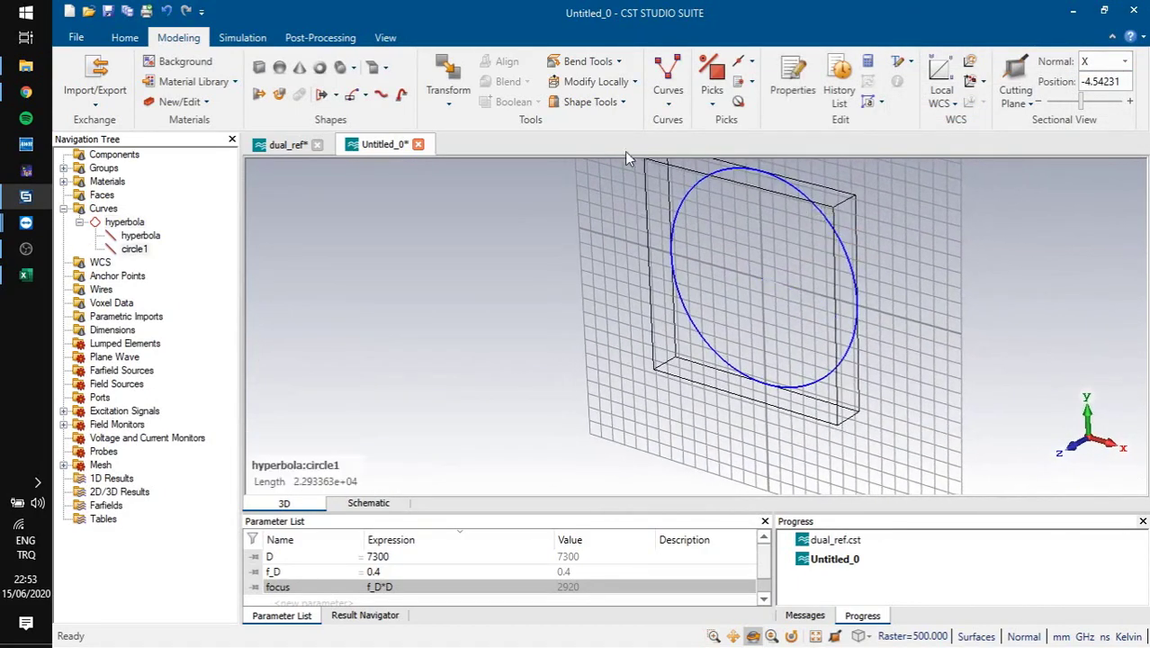
- Translate circle1 along Z by (D/2)^2/(4*focus), previewing before applying
left_click(448, 79)
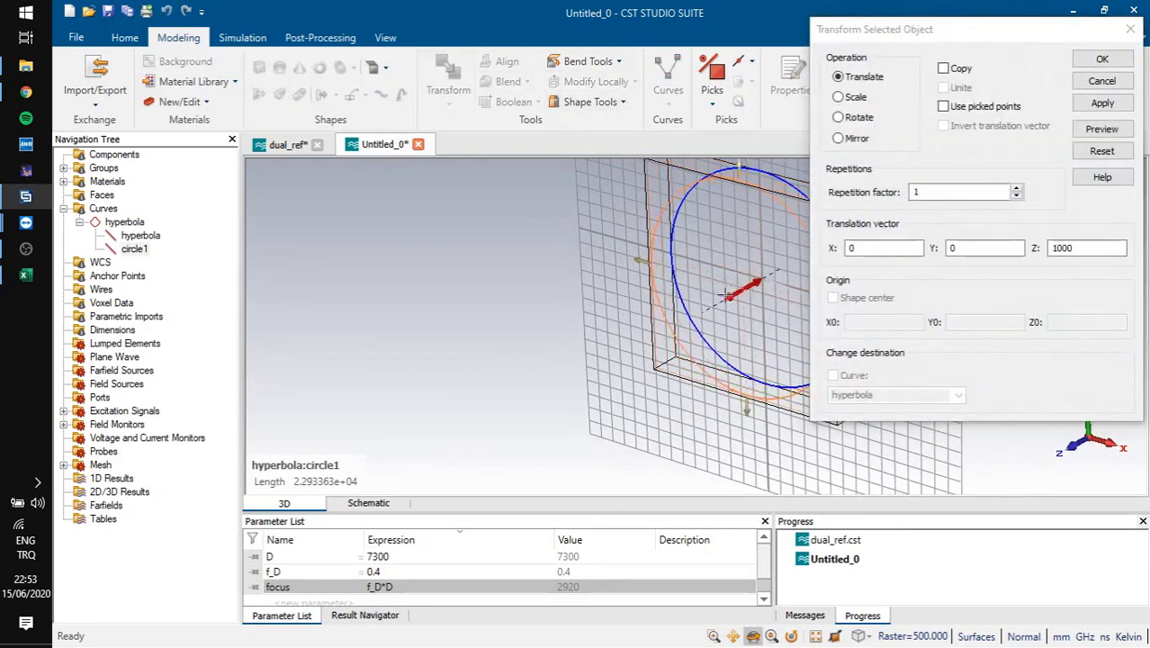
double_click(1087, 248)
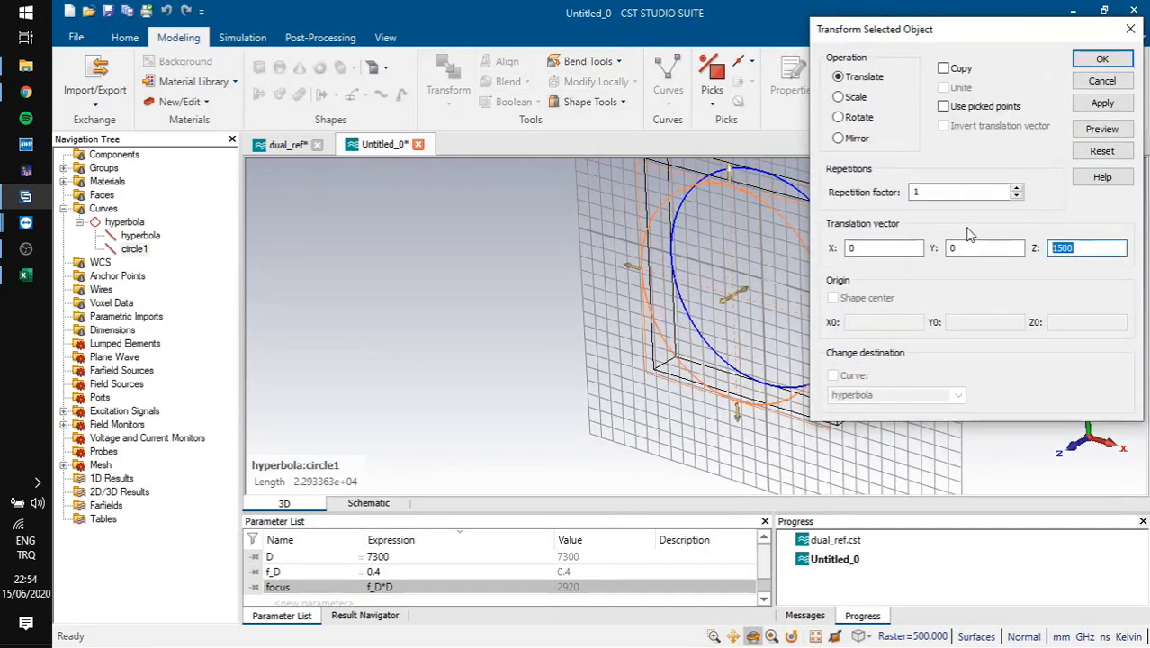
type("0")
type("D")
left_click(1065, 247)
type("0")
key("BackSpace")
key("BackSpace")
type("^2/(4*focus)")
left_click(1112, 133)
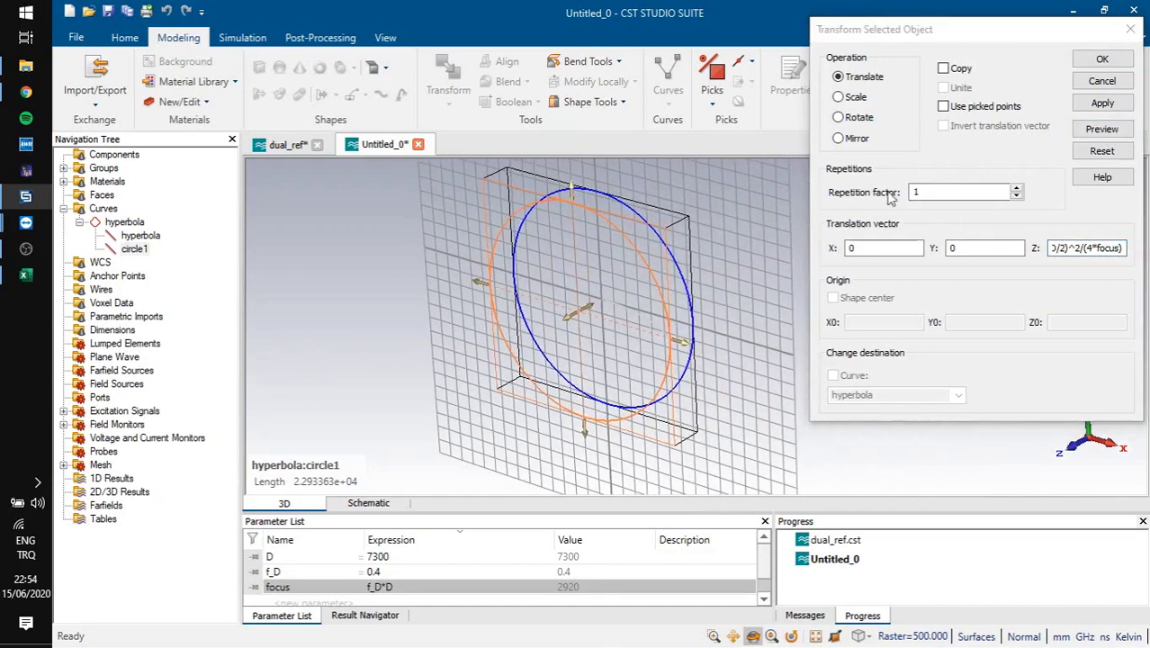
left_click(1101, 60)
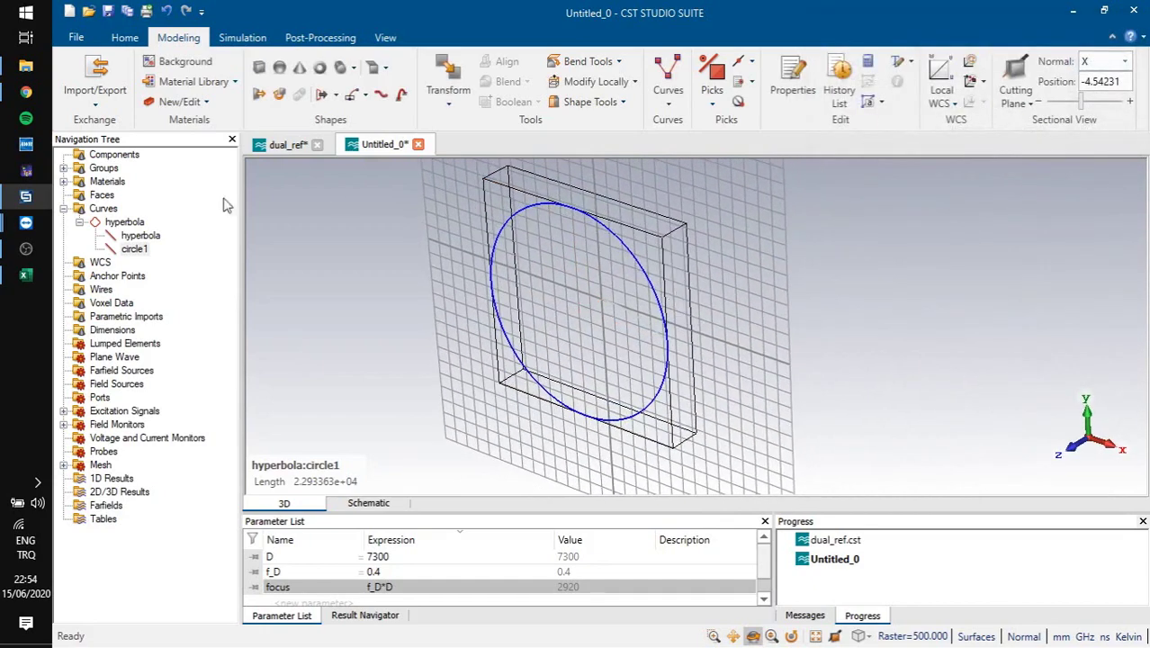
- Select the hyperbola curve, attempt a sweep with the circle as profile, then cancel it
left_click(131, 157)
scroll(636, 318, "up", 3)
scroll(764, 403, "up", 3)
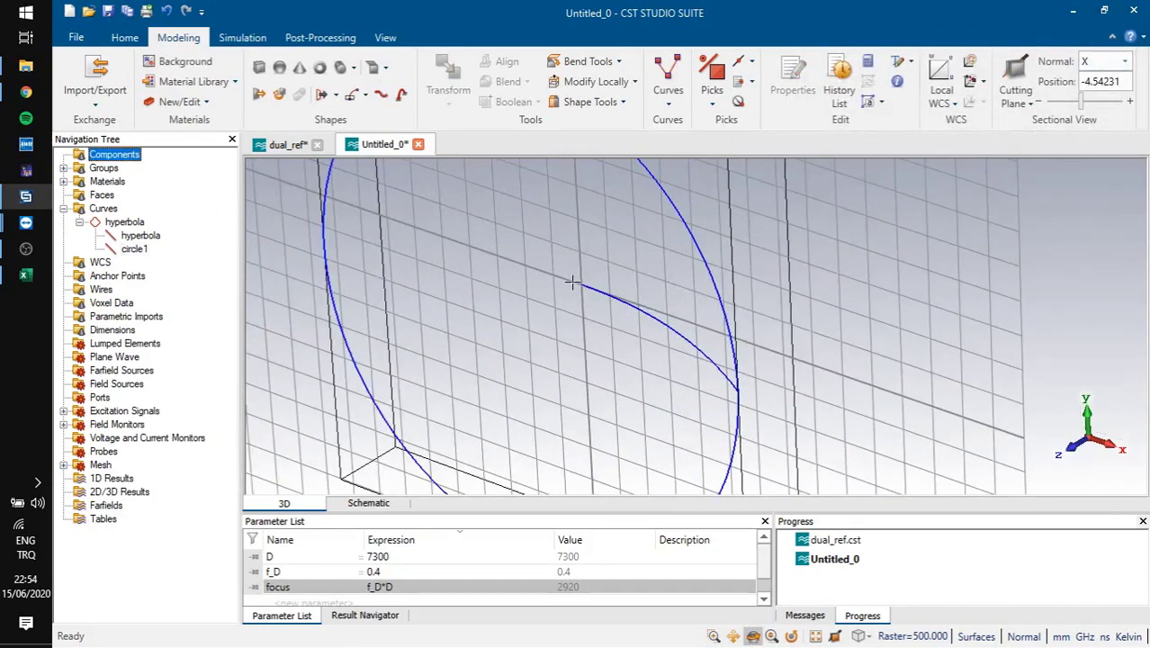
scroll(676, 324, "down", 4)
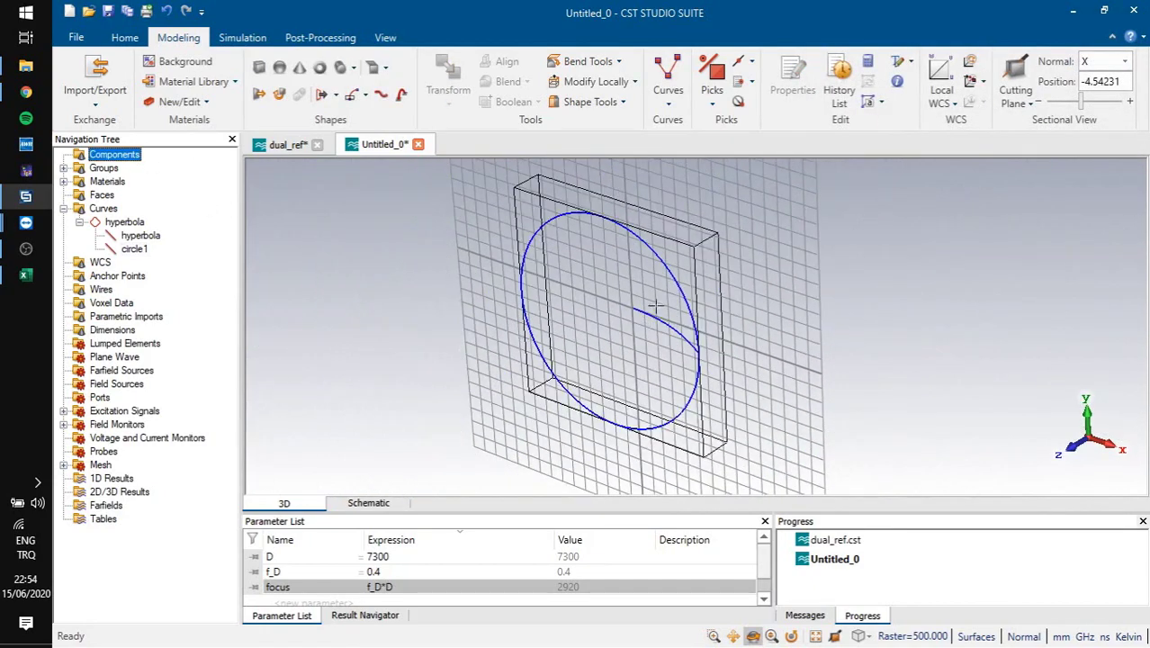
scroll(658, 290, "up", 2)
left_click(659, 333)
left_click(366, 94)
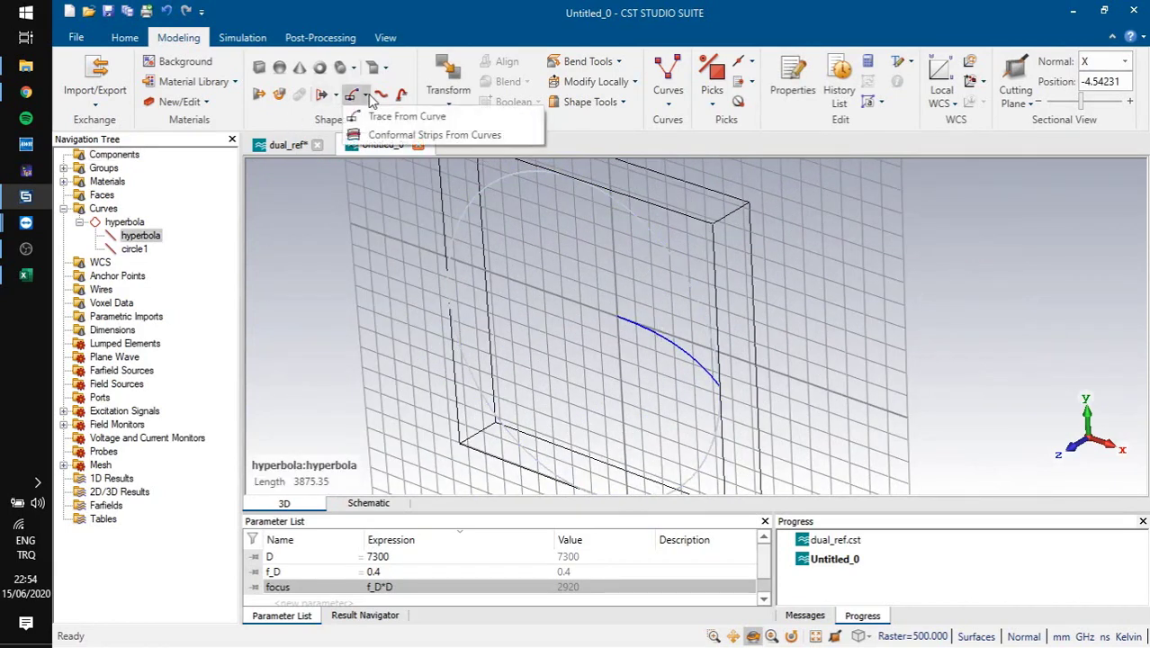
left_click(337, 95)
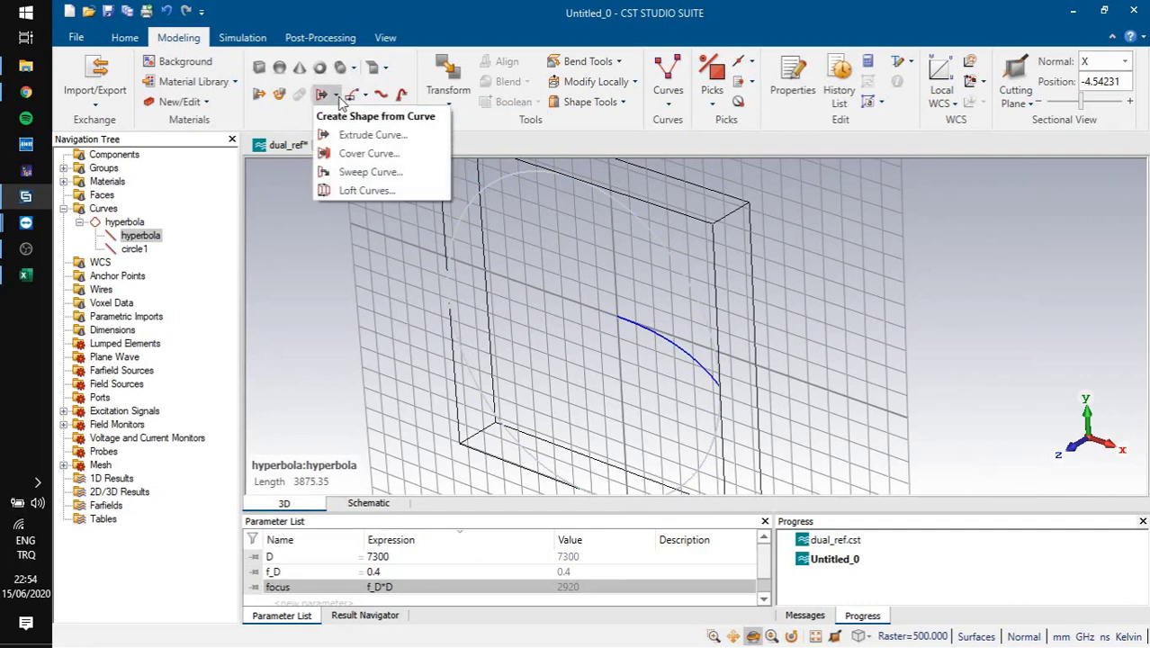
left_click(366, 95)
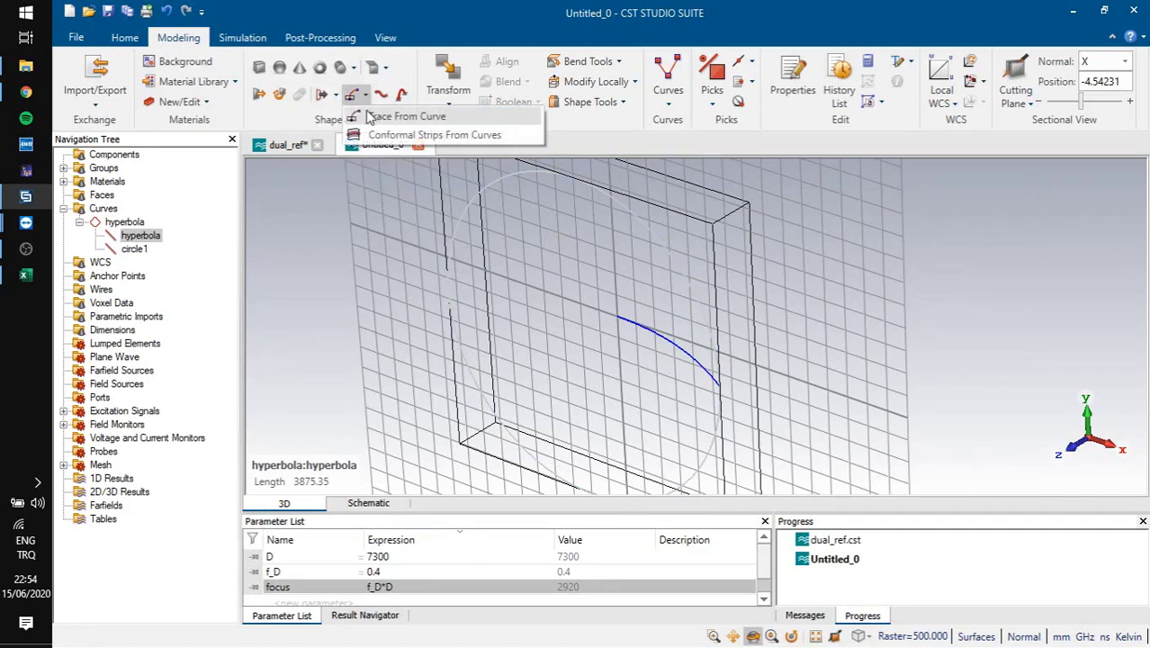
left_click(340, 98)
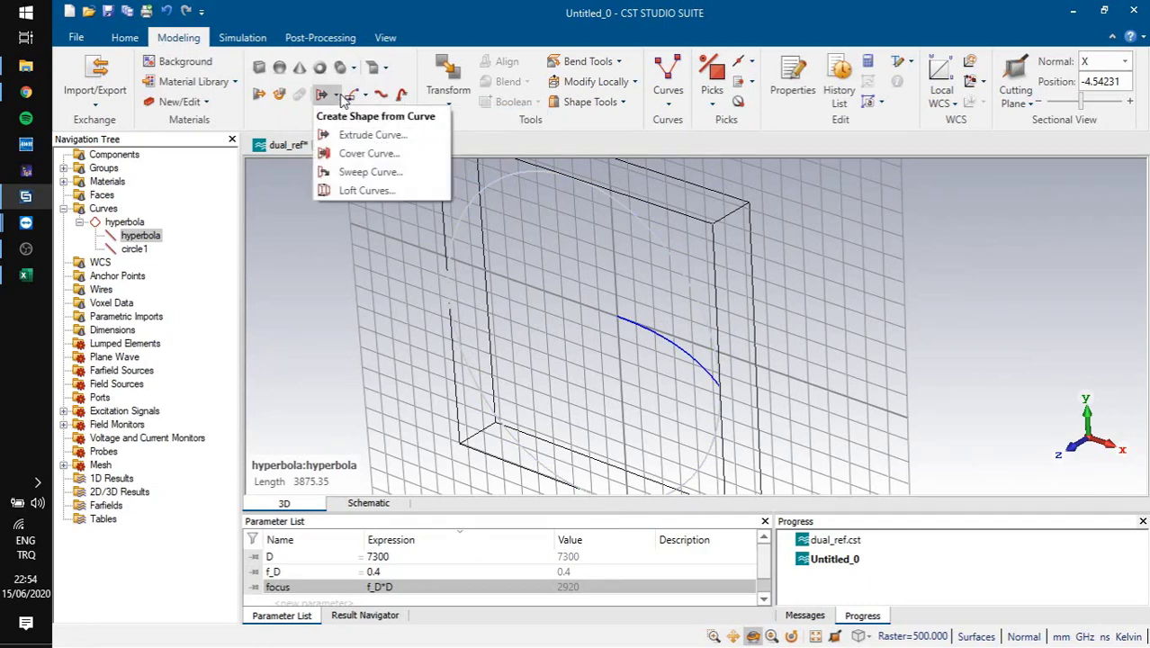
left_click(371, 173)
double_click(670, 255)
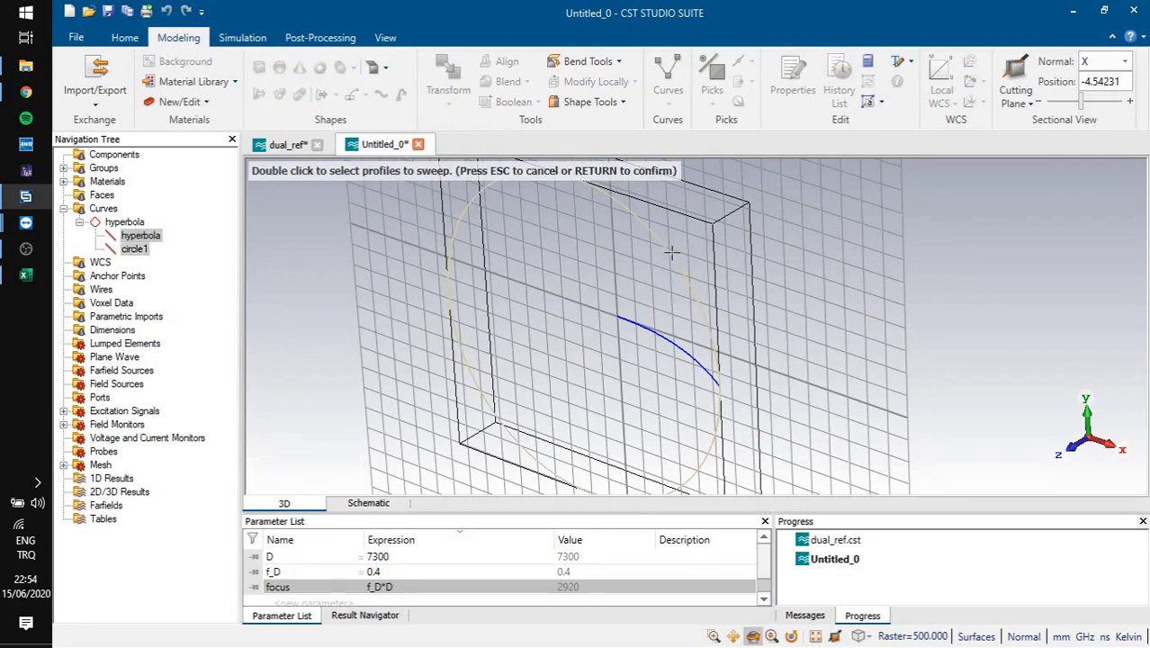
key("Return")
key("Escape")
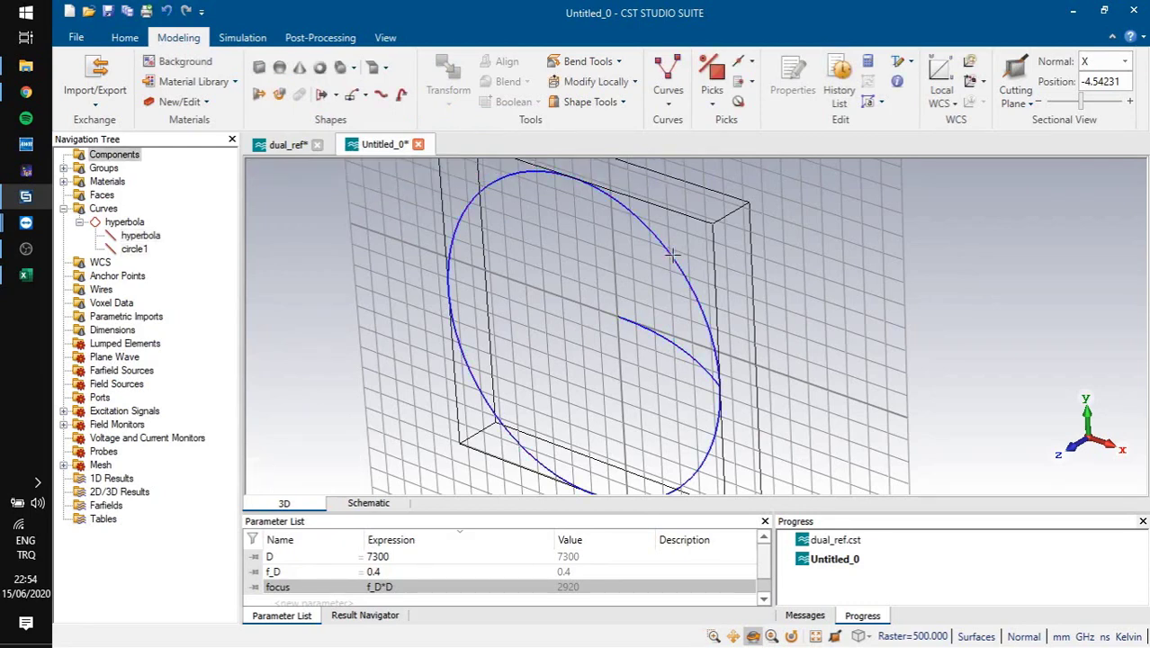
- Sweep the hyperbola profile along circle1 into a PEC solid named hyperbola
left_click(321, 95)
left_click(335, 95)
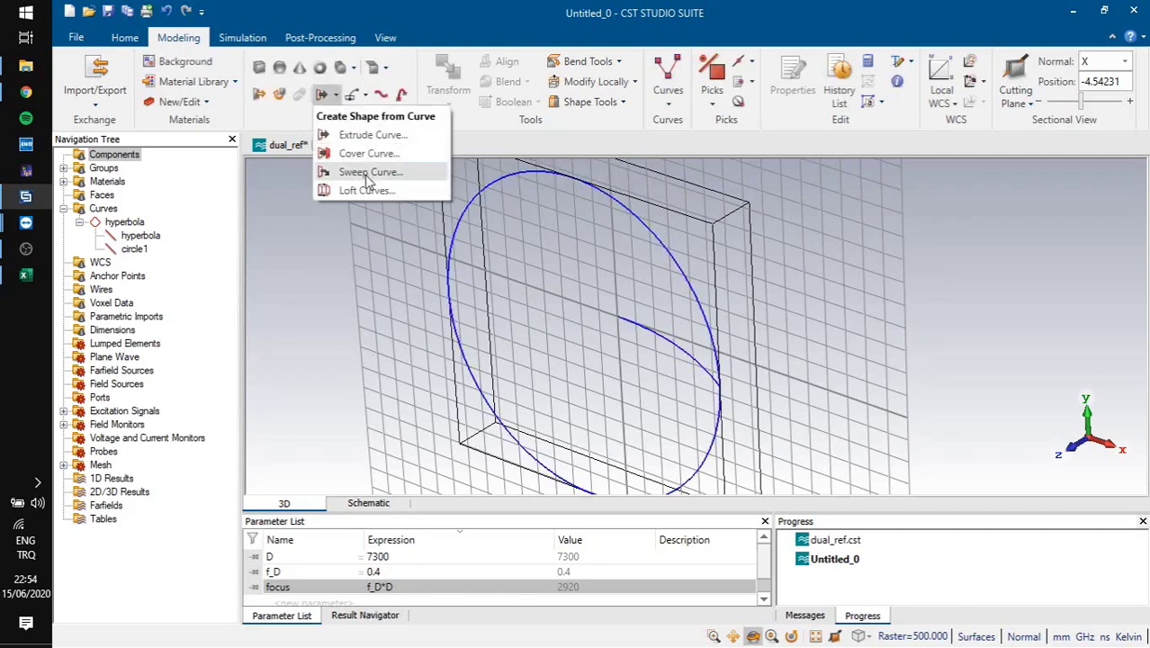
left_click(366, 173)
double_click(681, 346)
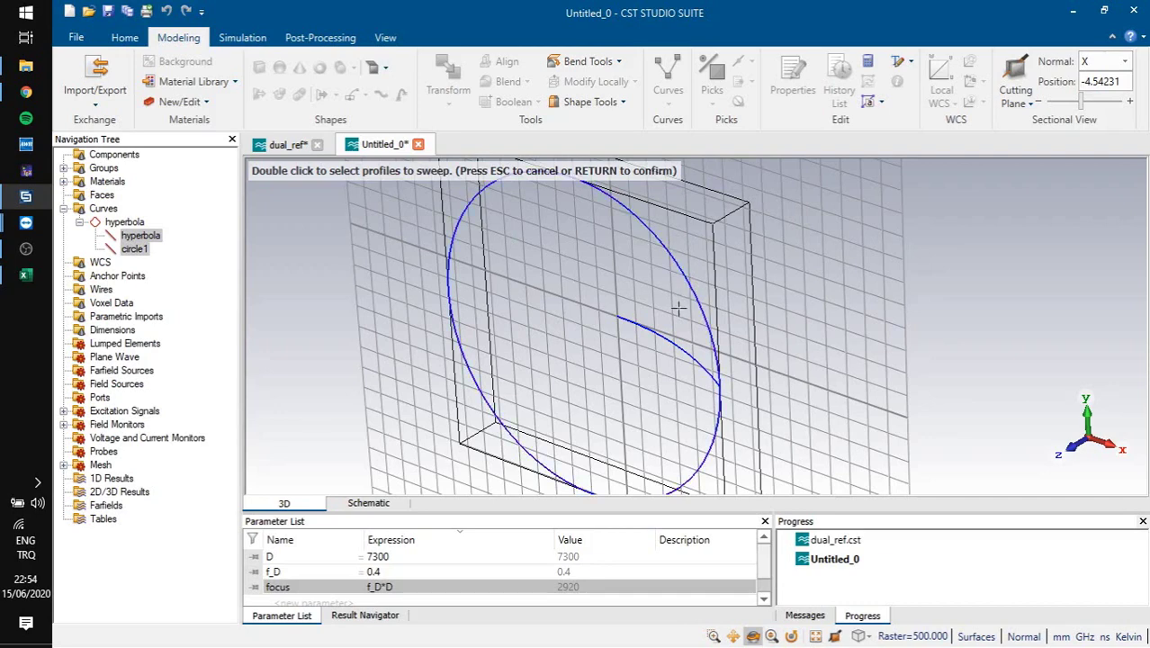
key("Return")
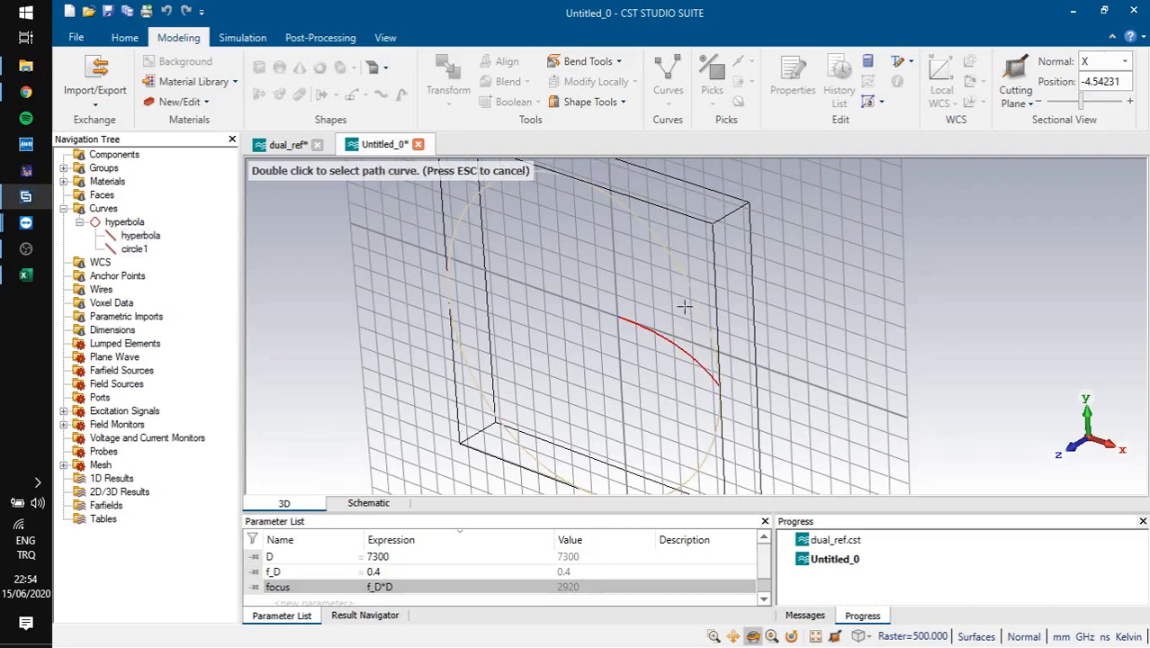
double_click(685, 276)
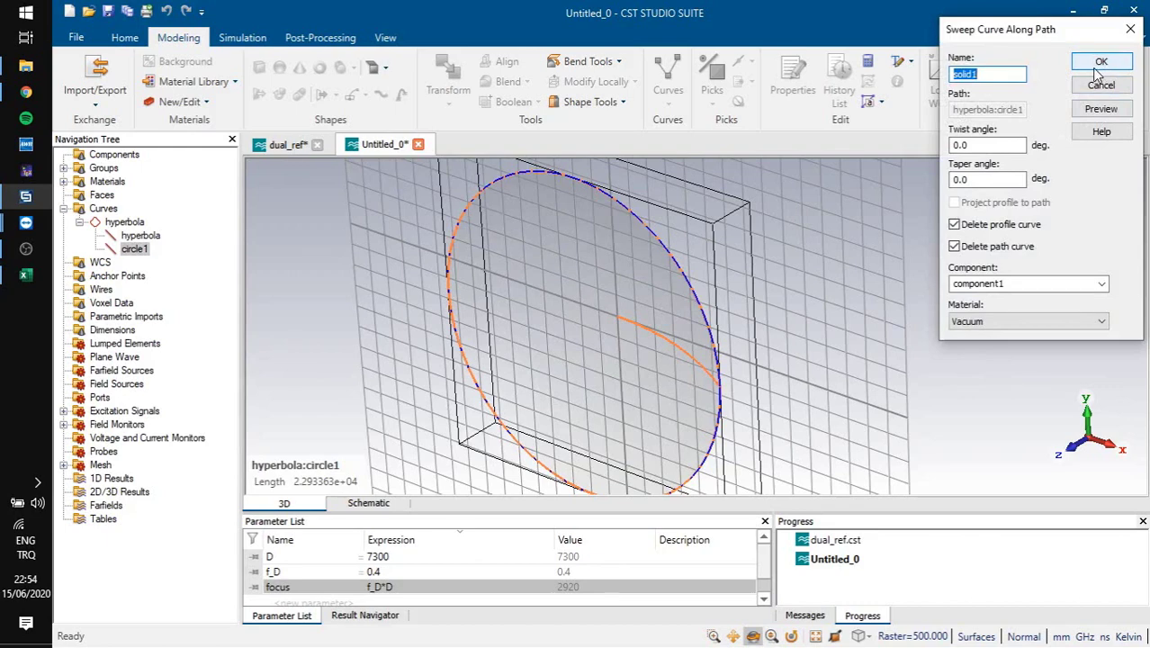
type("hyperbola")
left_click(1033, 319)
left_click(1002, 359)
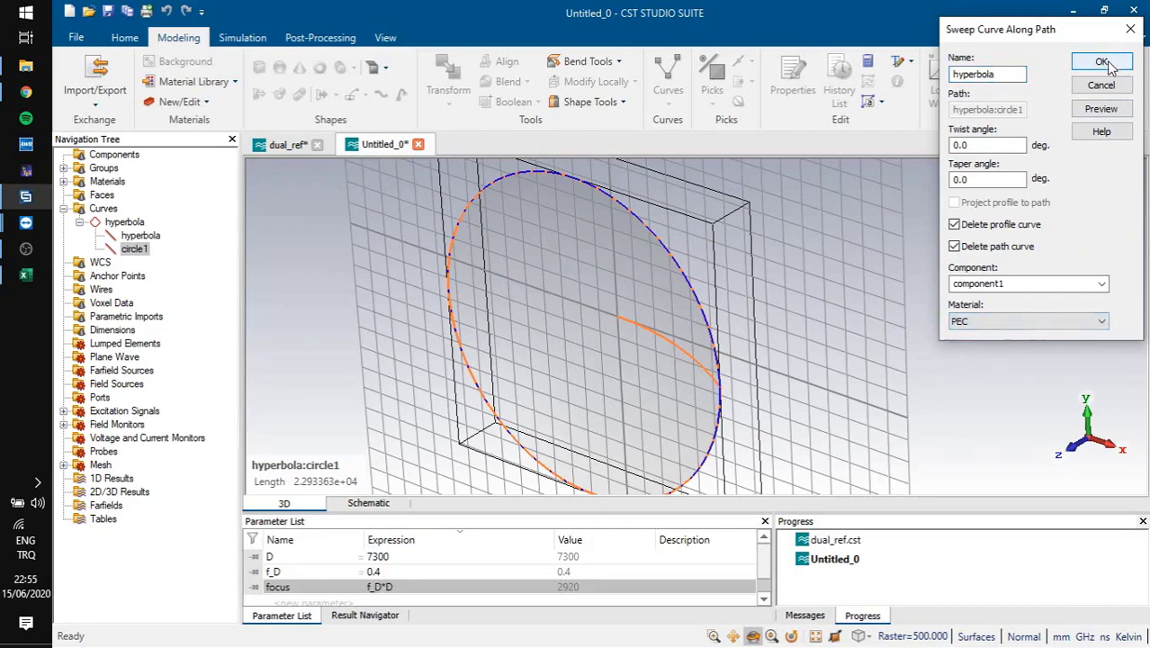
left_click(1100, 61)
mouse_move(725, 279)
left_mouse_down()
mouse_move(641, 360)
mouse_move(752, 235)
mouse_move(812, 220)
mouse_move(713, 259)
mouse_move(725, 260)
left_mouse_up()
- In Cassegrain_design, select hyperbola a, b, c (226.1, 380.0, 442.1) and snap Excel right
scroll(701, 257, "down", 3)
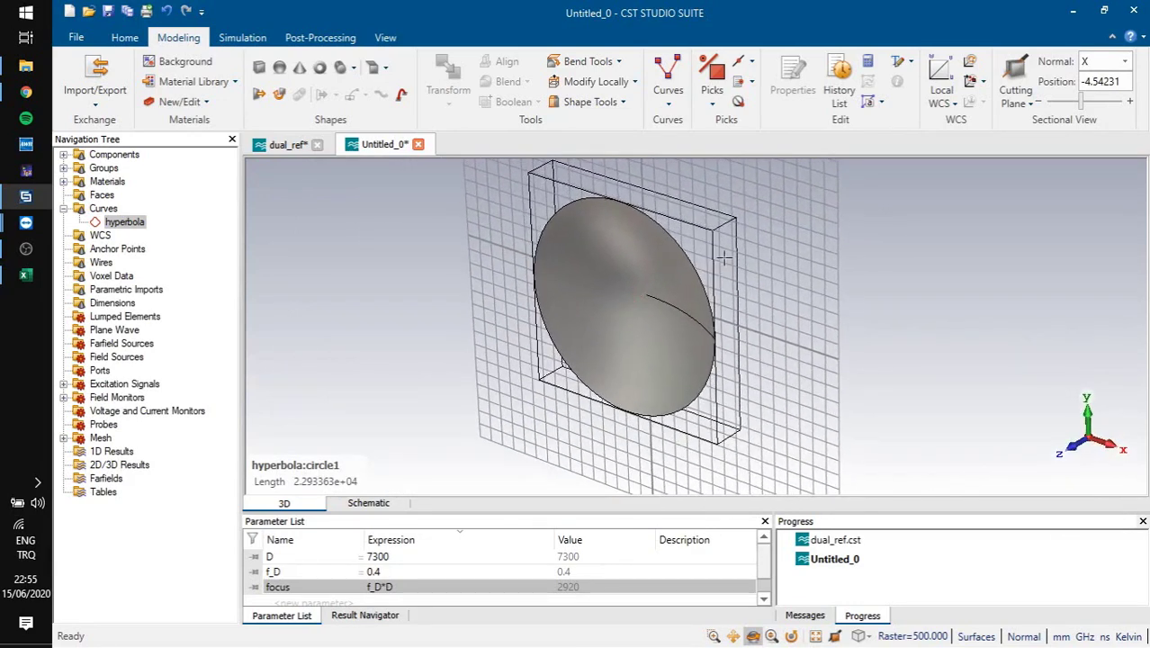
scroll(663, 221, "up", 2)
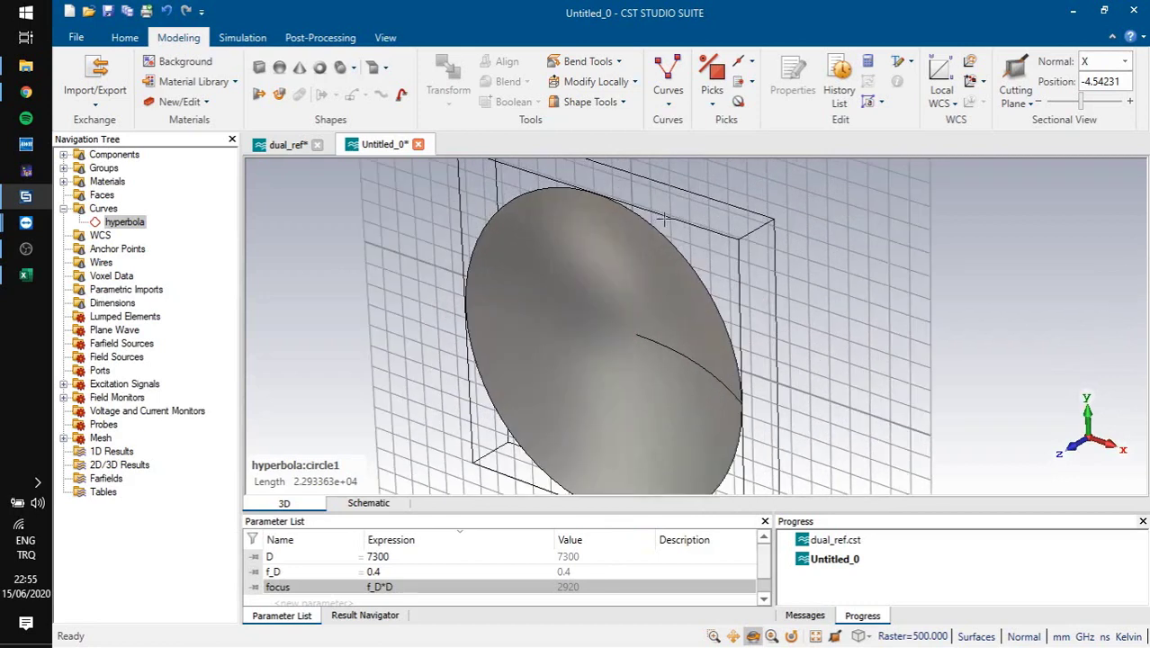
scroll(655, 236, "down", 2)
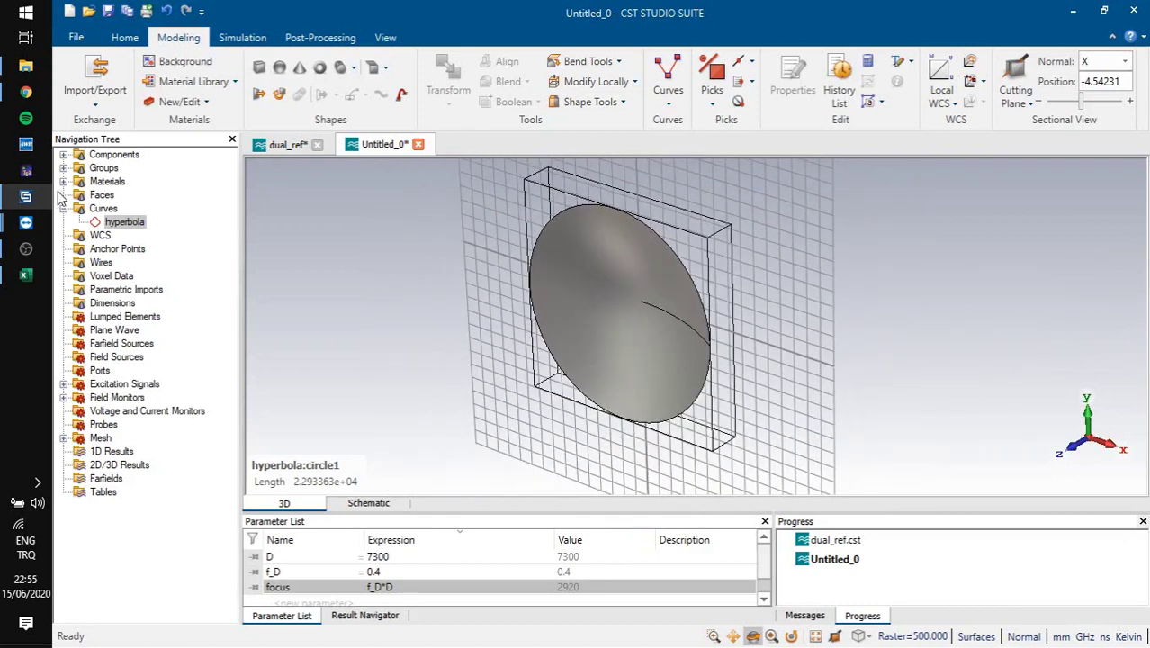
left_click(25, 275)
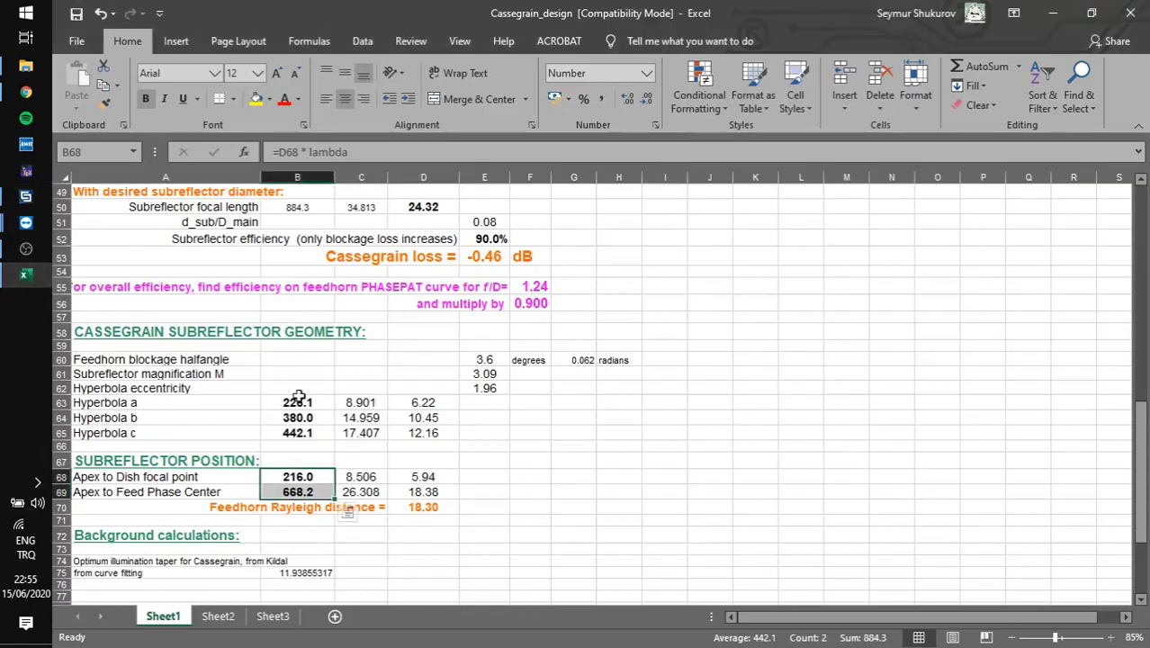
left_click_drag(298, 402, 301, 438)
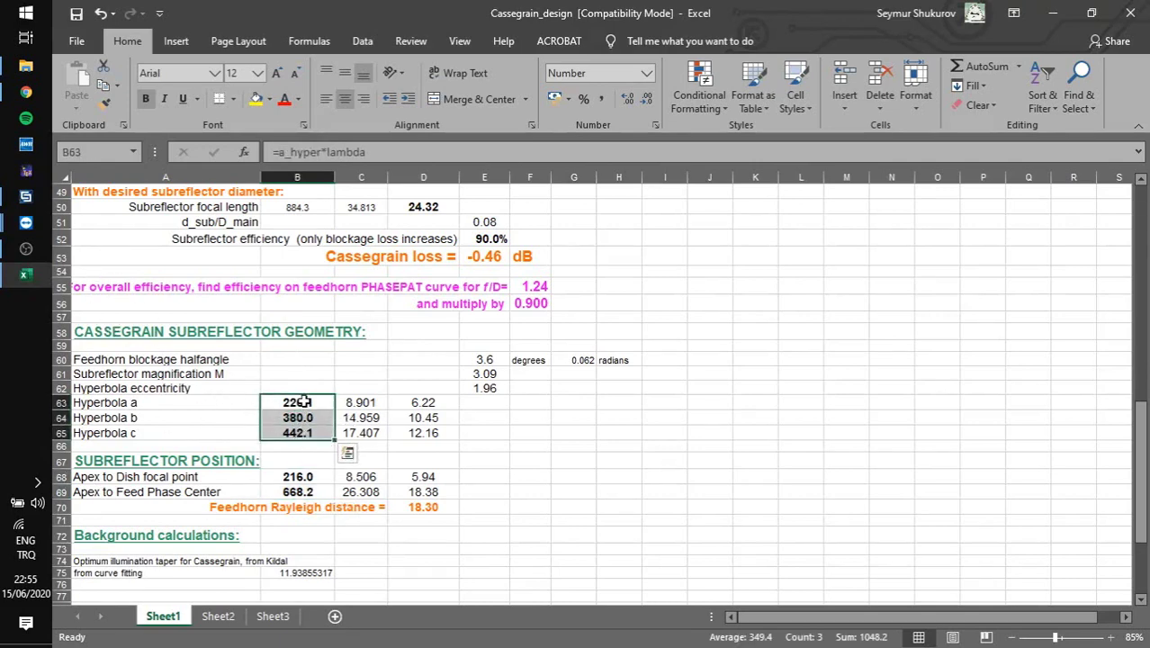
left_click_drag(397, 10, 1147, 49)
- Tile CST on the left and add parameter hyp_a = 226.1, checking the value in Excel
left_click(227, 200)
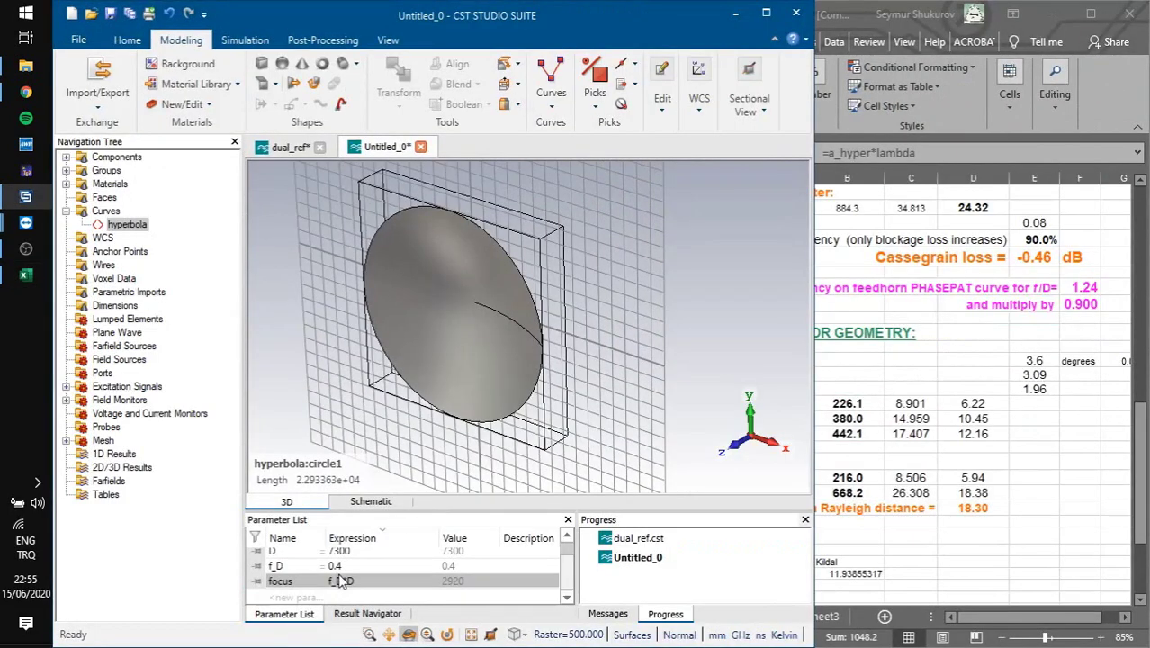
left_click(289, 594)
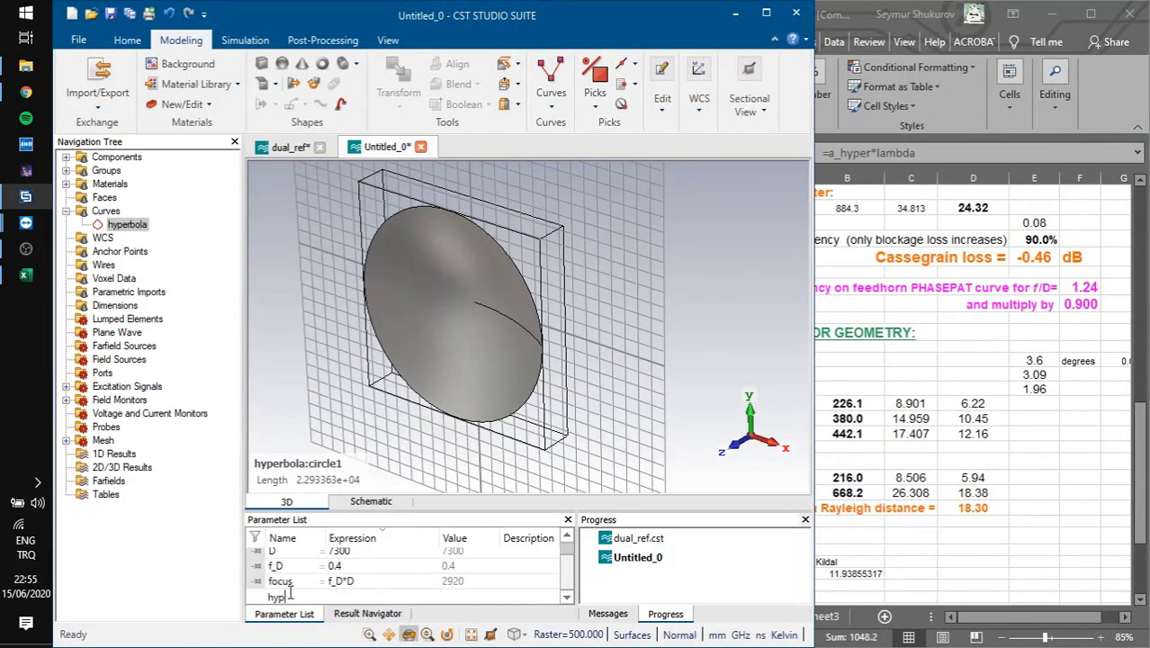
type("hyp_a")
key("Tab")
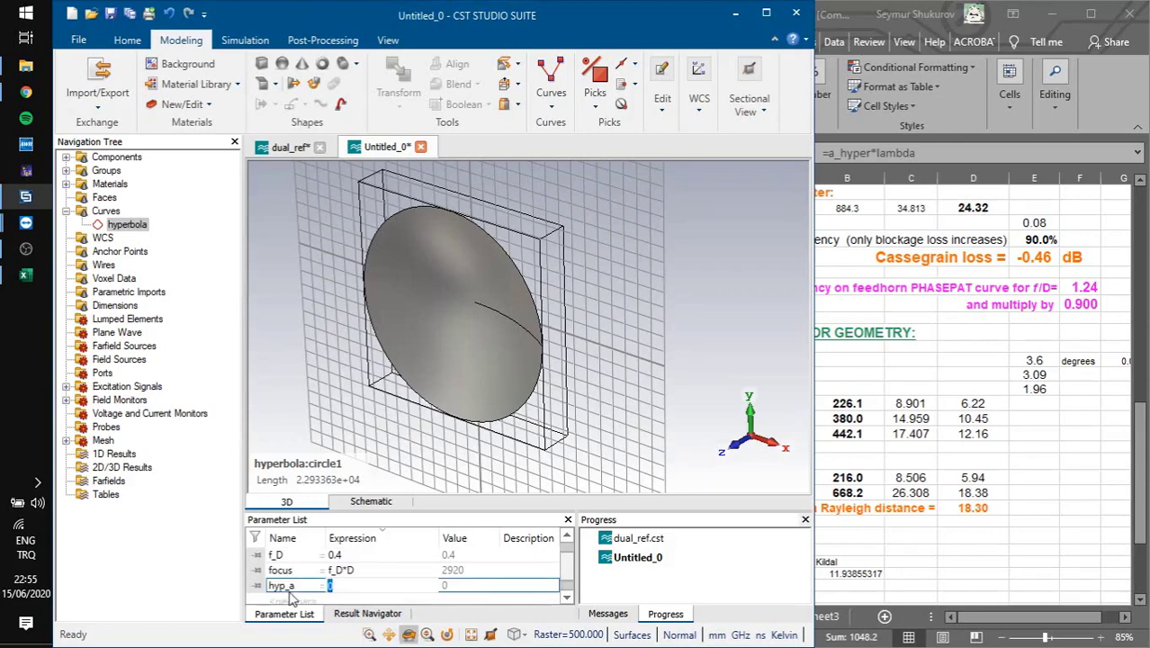
key("alt+Tab")
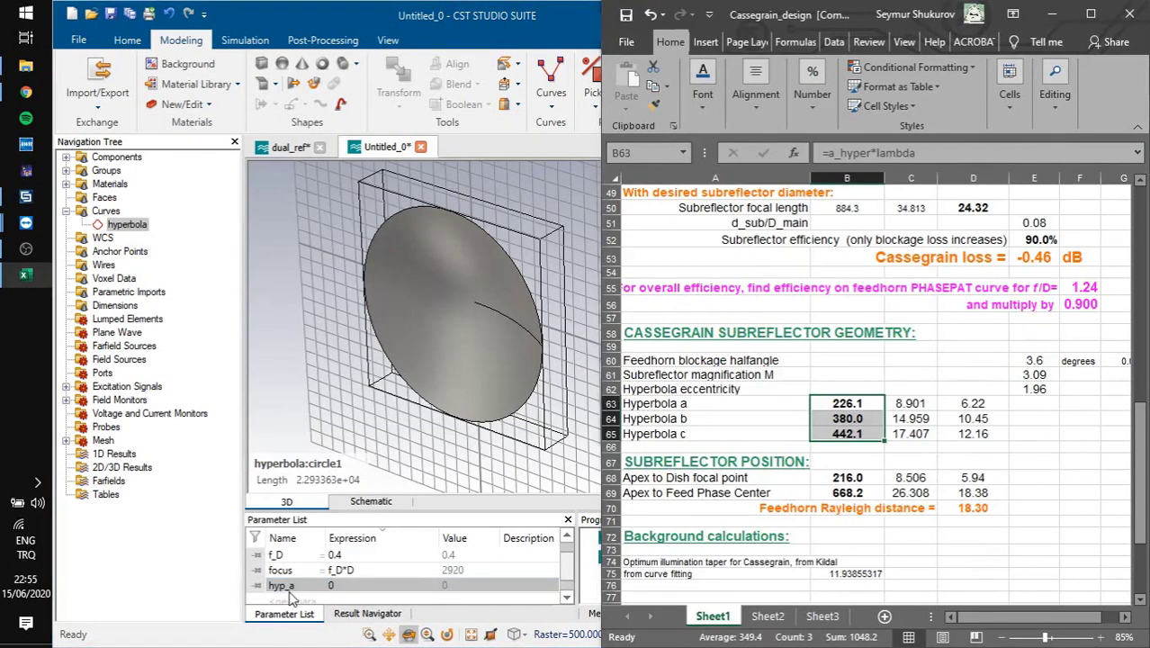
key("alt+Tab")
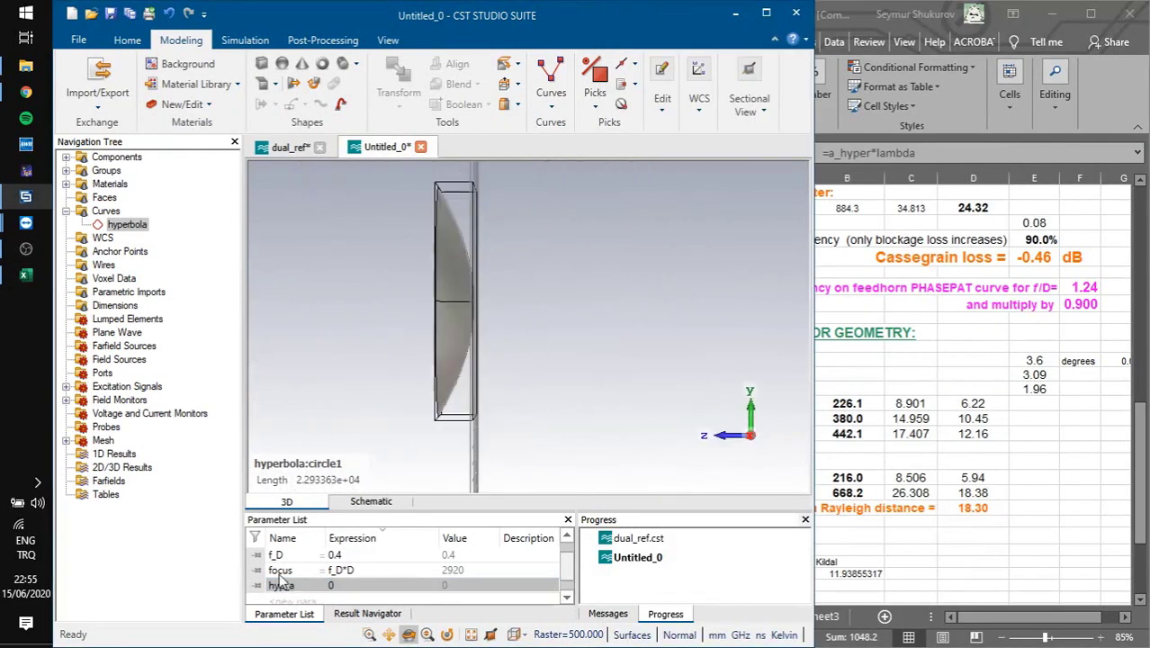
left_click(357, 585)
type("22")
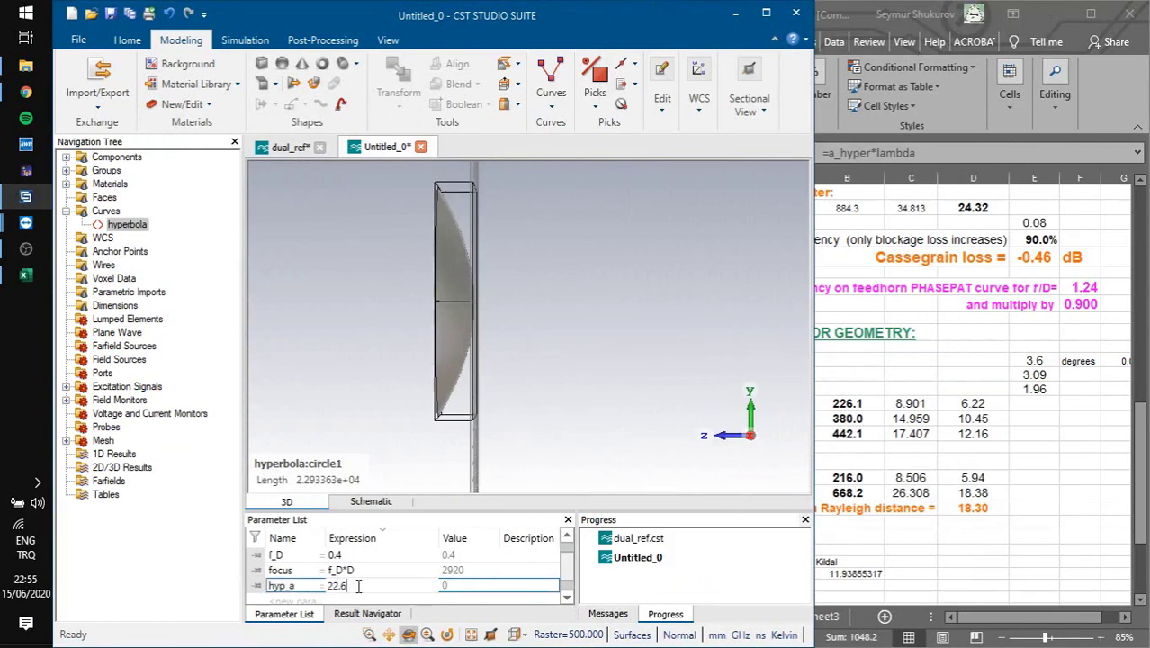
type("6.1")
key("Return")
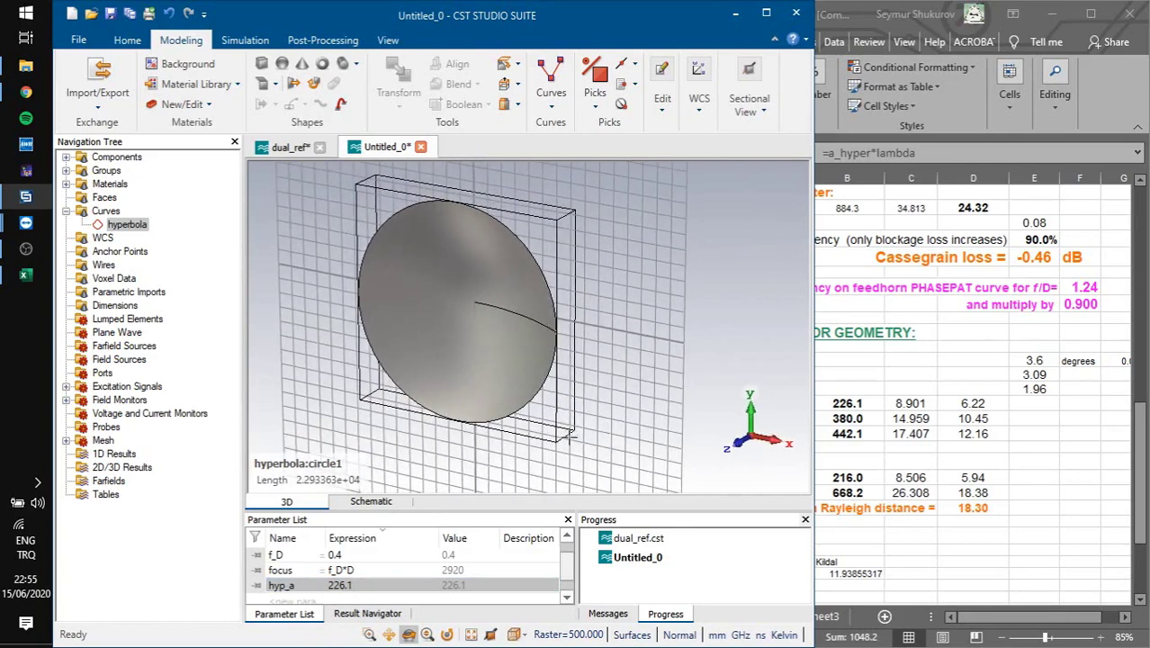
- Add parameters hyp_b = 380 and hyp_c = 442.1
left_click(351, 598)
left_click(282, 597)
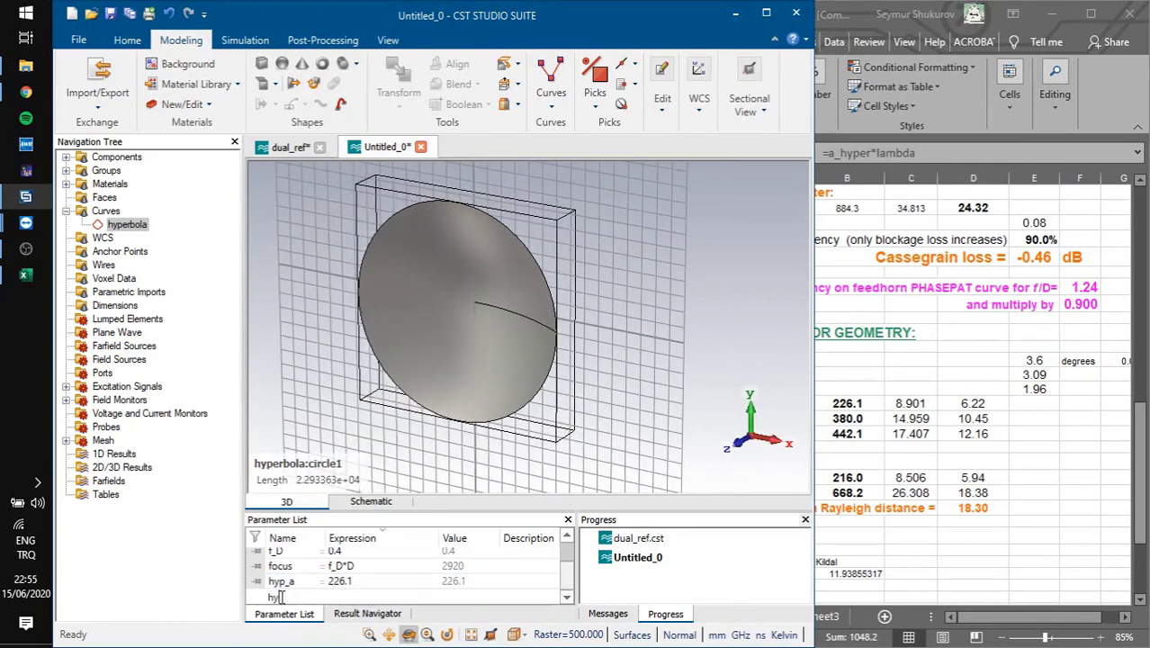
type("hyp_b")
key("Return")
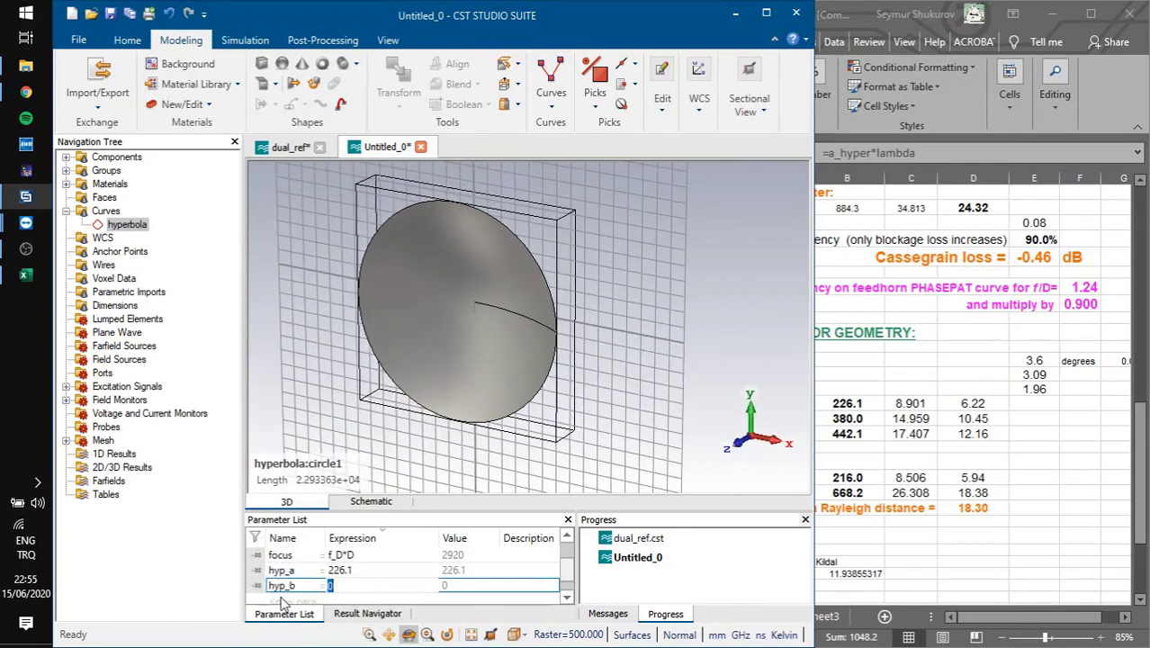
type("382")
key("Return")
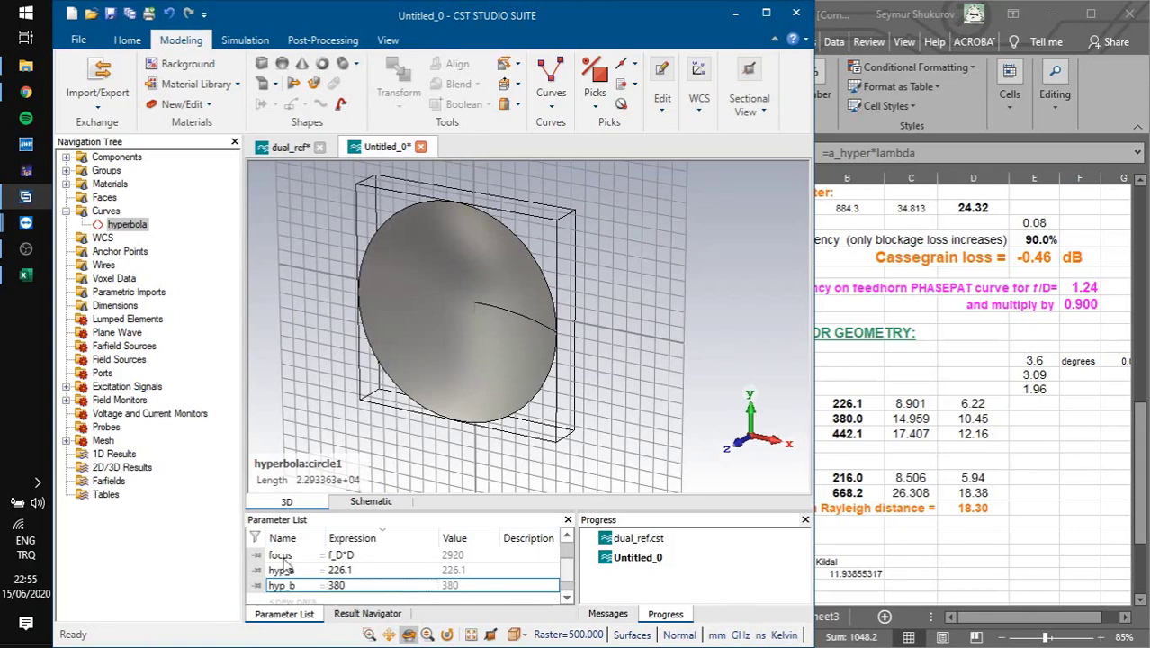
left_click(289, 596)
type("hyp_c")
key("Return")
type("442.1")
key("Return")
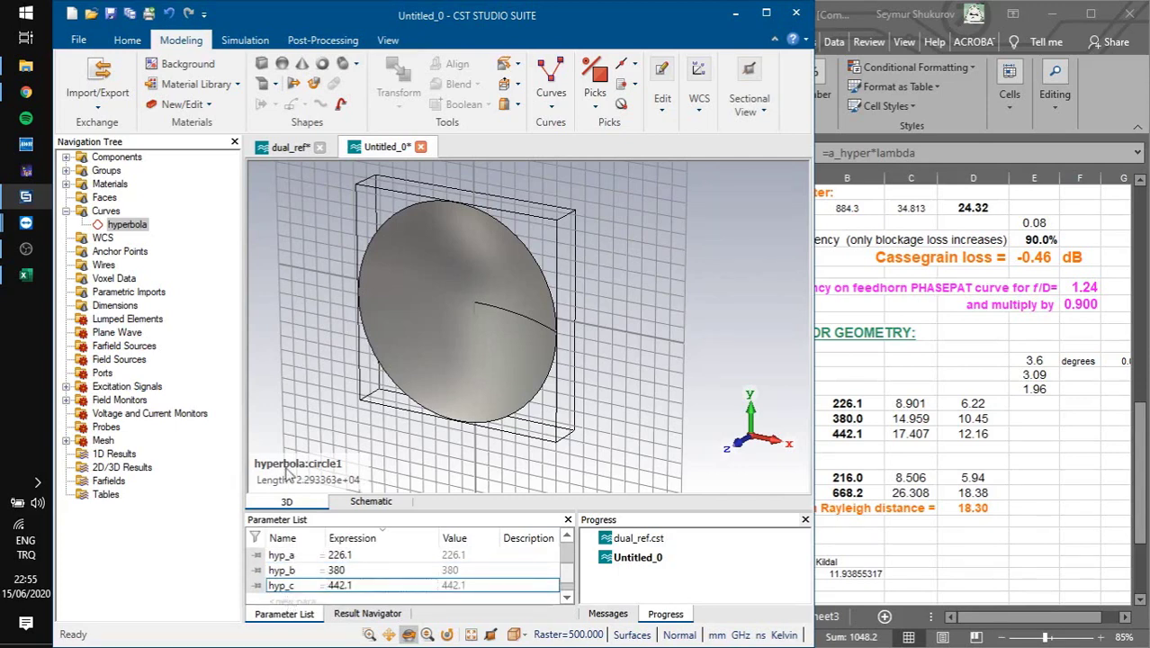
- Maximize CST and start a new analytical curve named hyperbola
left_click(765, 19)
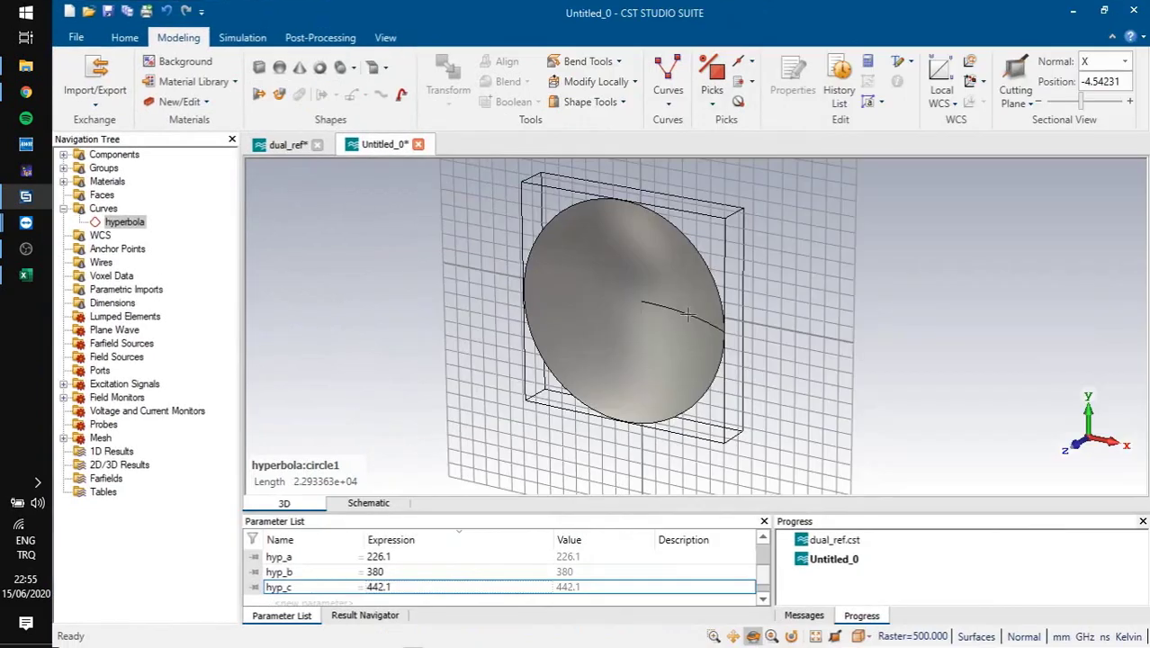
left_click_drag(675, 320, 640, 337)
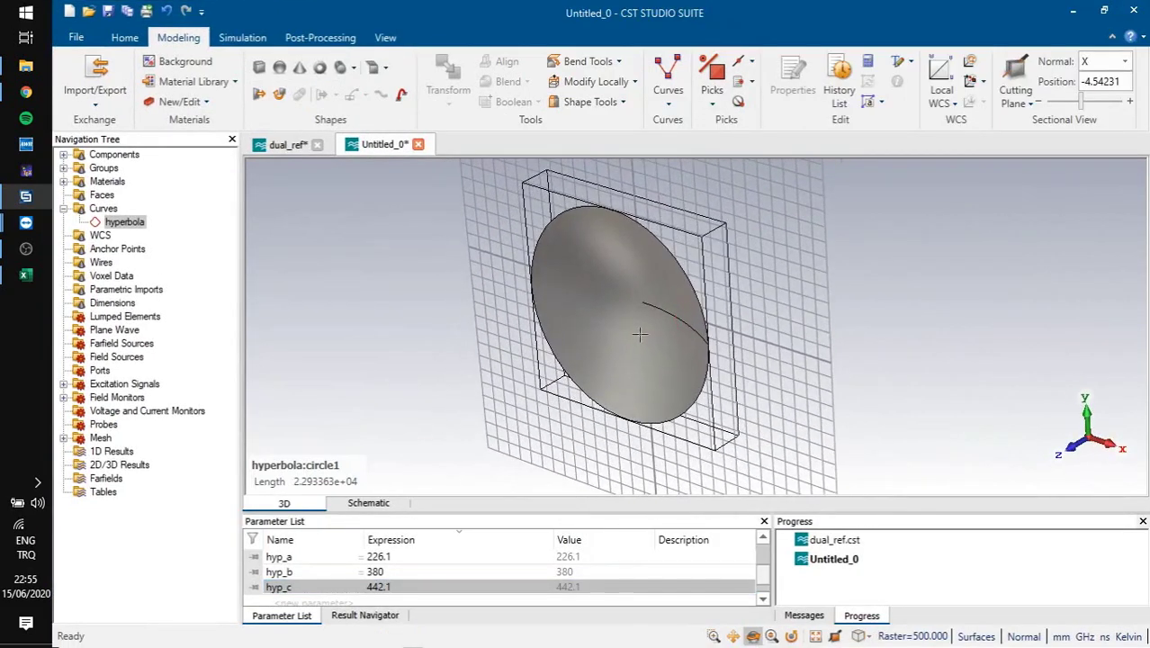
left_click(669, 97)
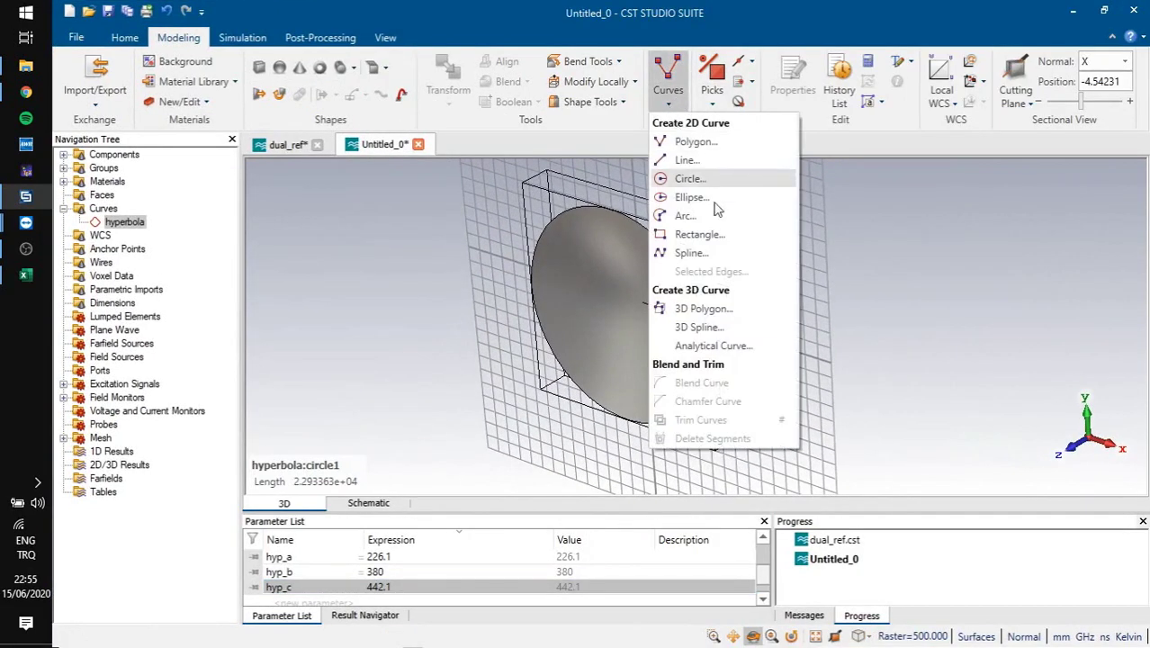
left_click(713, 347)
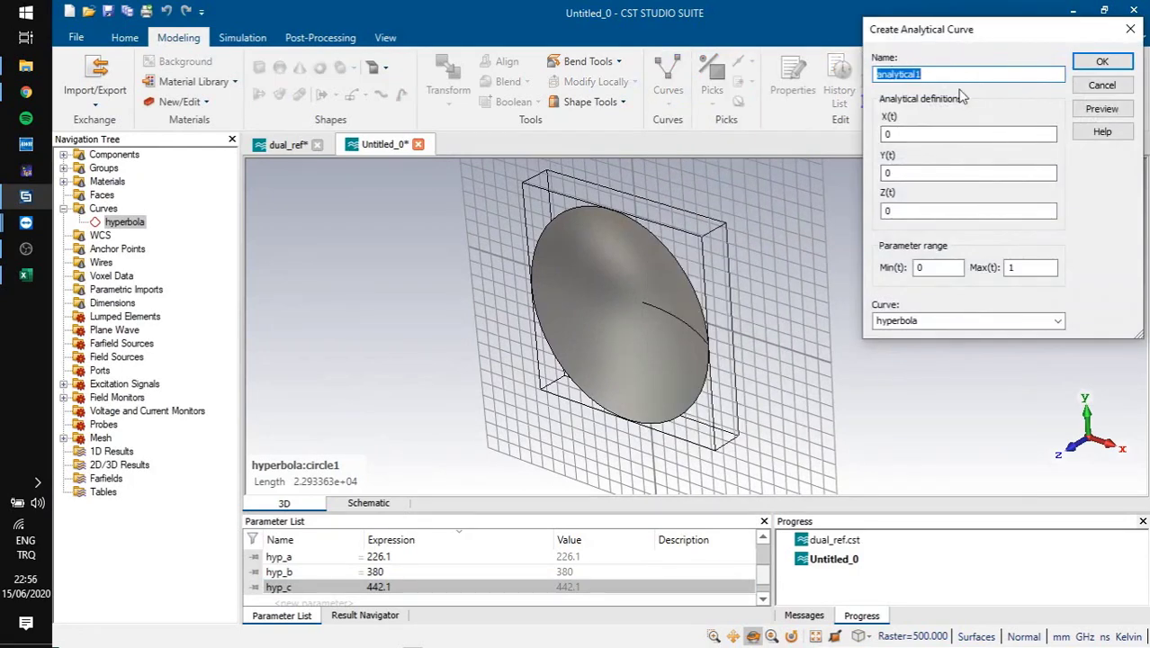
type("hyperbola")
left_click(909, 135)
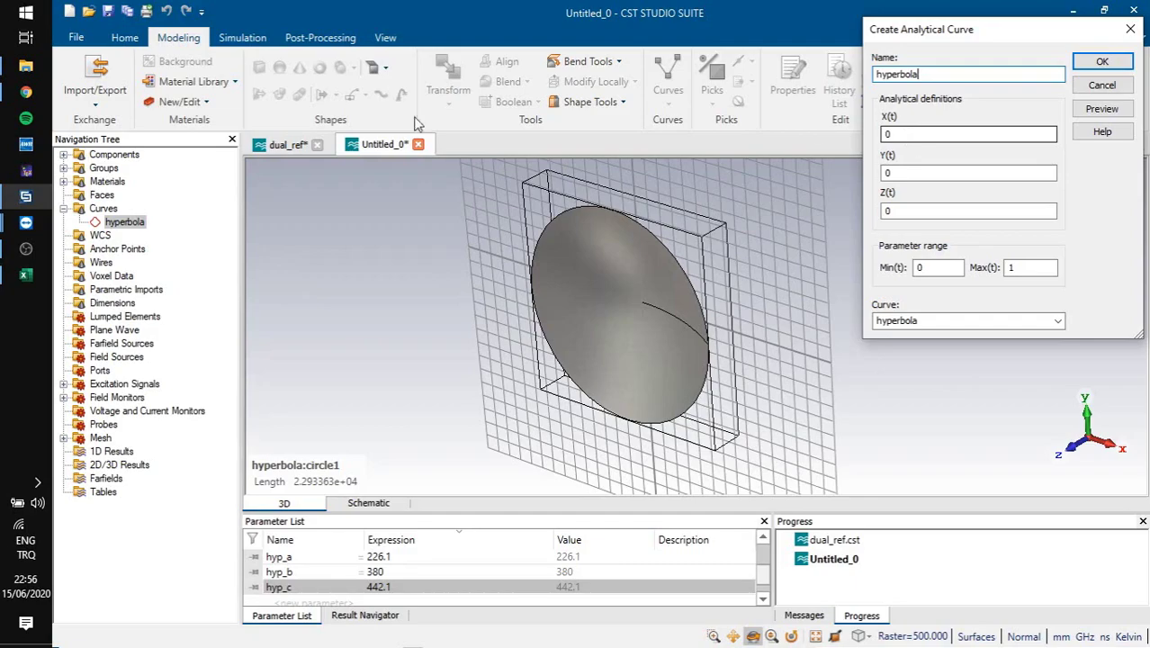
left_click(35, 101)
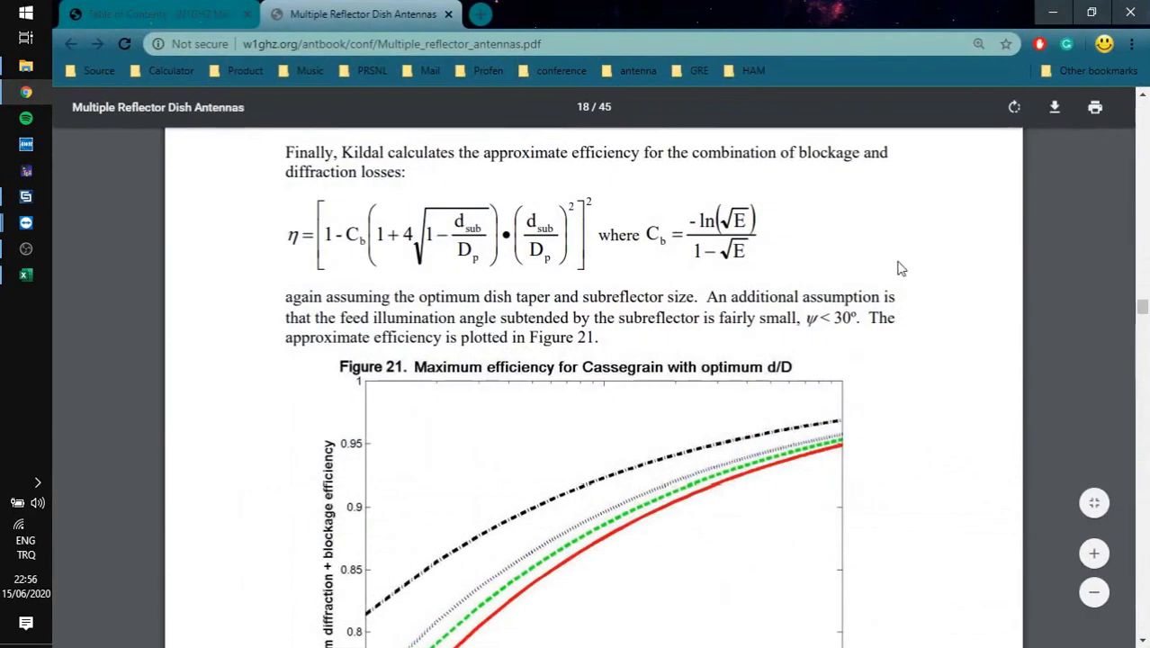
left_click_drag(1143, 322, 1135, 178)
scroll(1079, 189, "down", 5)
scroll(1037, 197, "up", 4)
left_click_drag(843, 311, 895, 337)
left_click(859, 338)
left_click(895, 337)
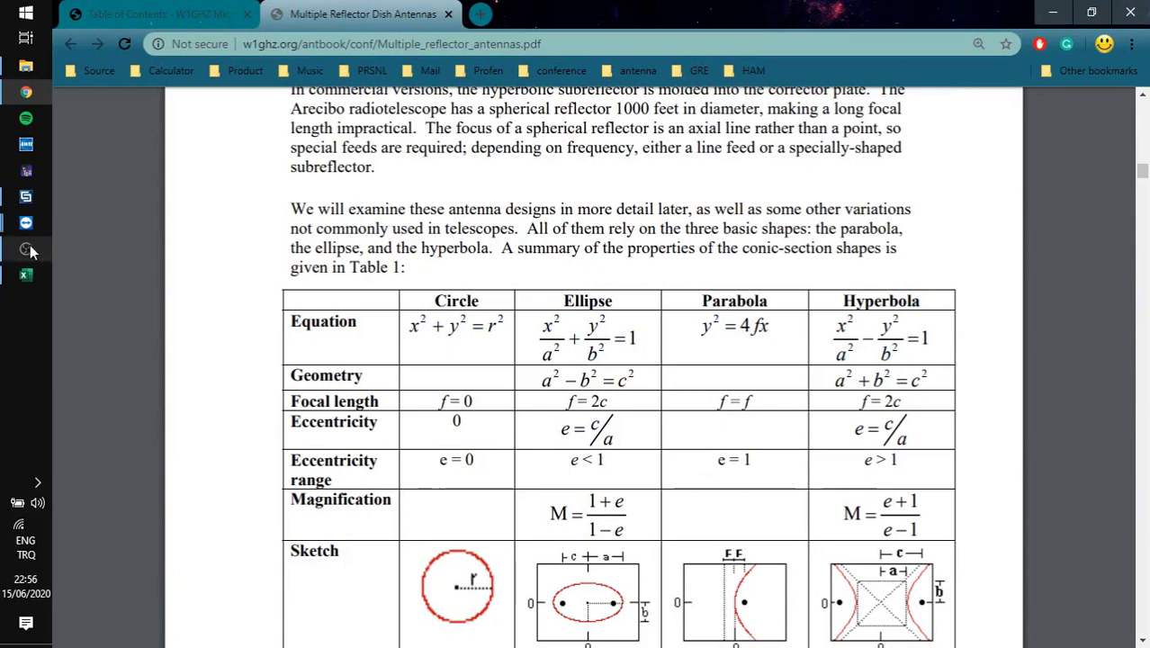
left_click(25, 196)
- Enter hyp_a*sqrt(1+t^2/hyp_b^2) and move it from X(t) into Z(t)
left_click(887, 135)
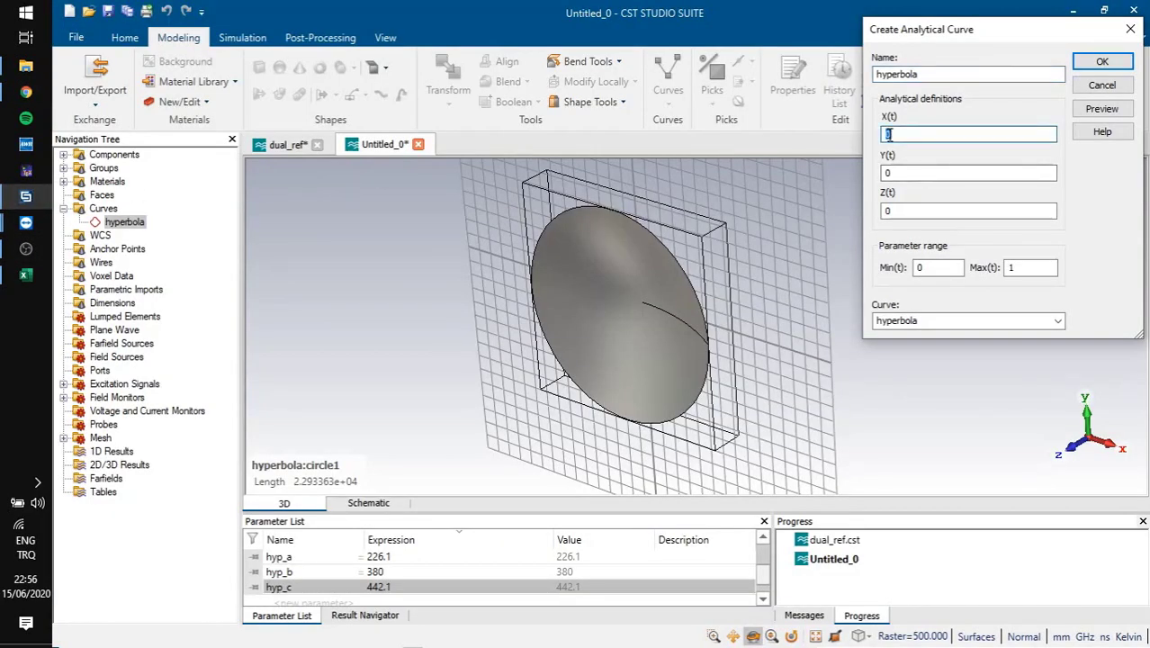
type("hy")
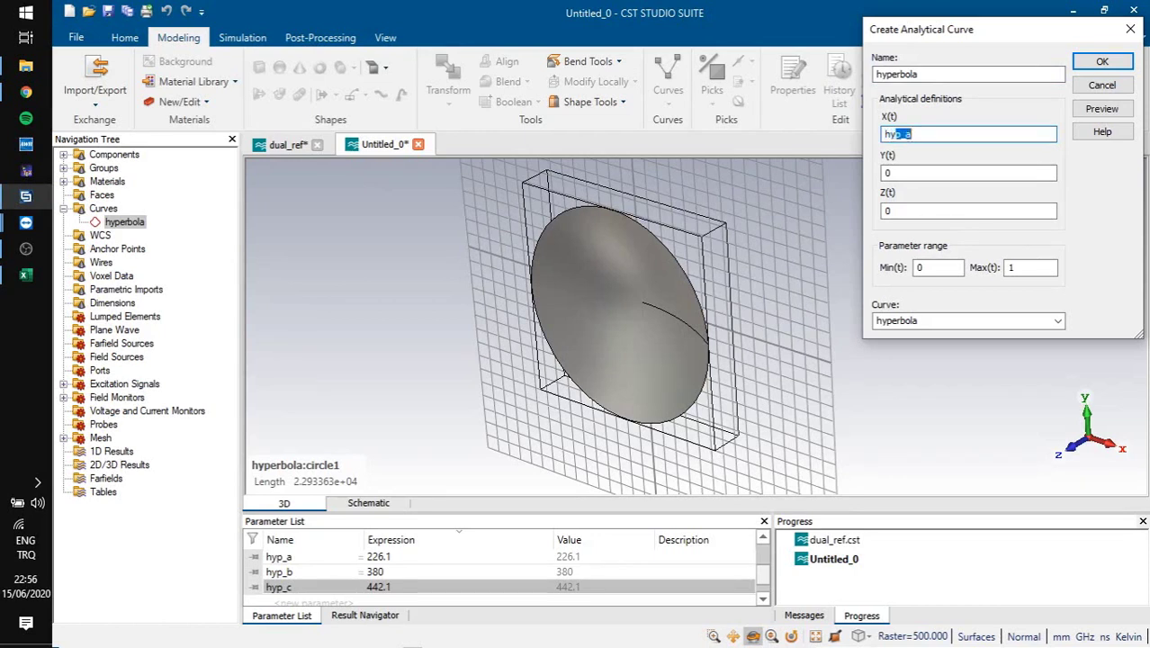
type("p_a*sqrt(1+")
type("t^2/hy")
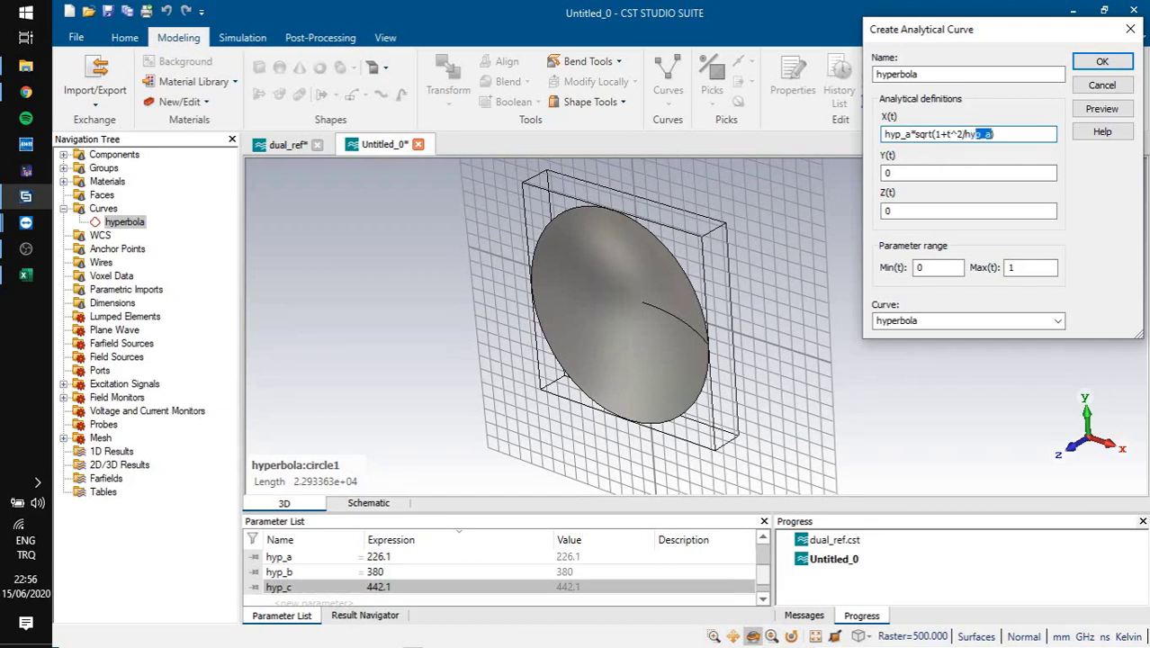
type("p_a")
key("Tab")
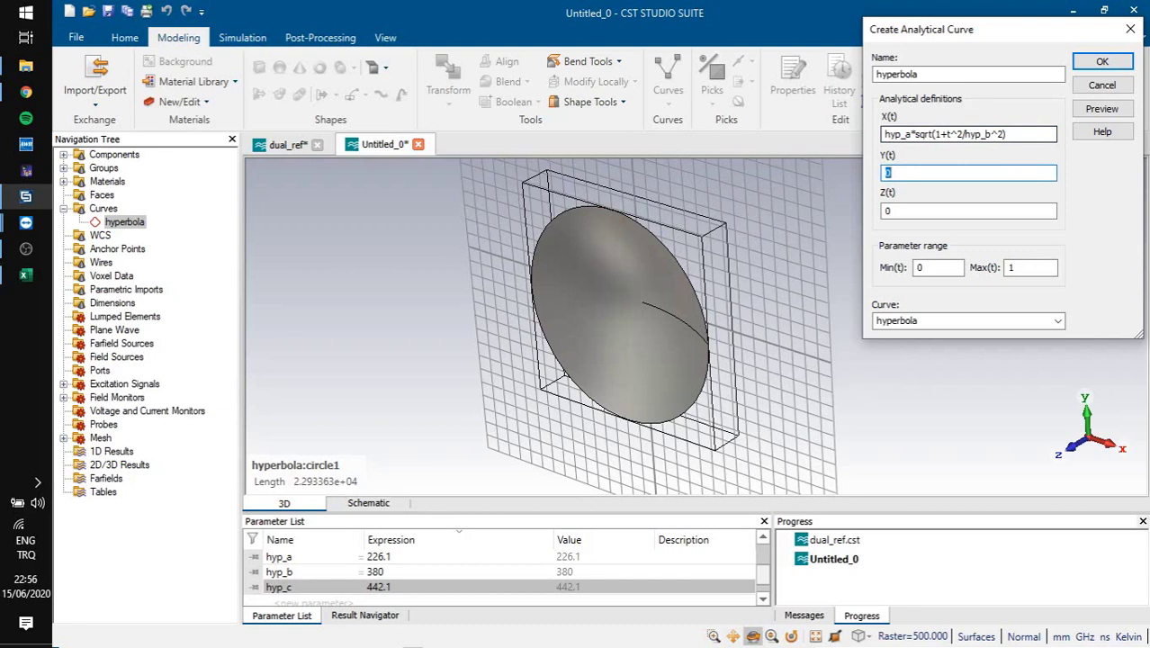
double_click(885, 133)
key("ctrl+x")
key("Tab")
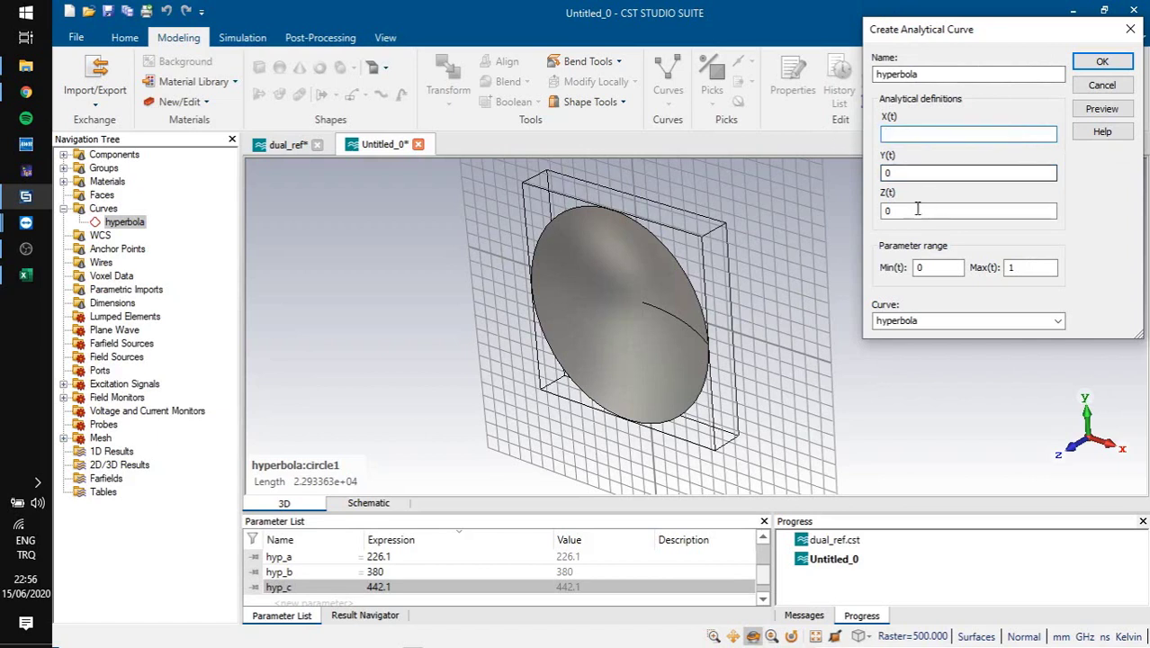
key("Tab")
key("ctrl+v")
- Set X(t) to t and Max(t) to D_sub/2, then bring Excel forward
left_click(885, 133)
type("t")
double_click(1037, 268)
type("D")
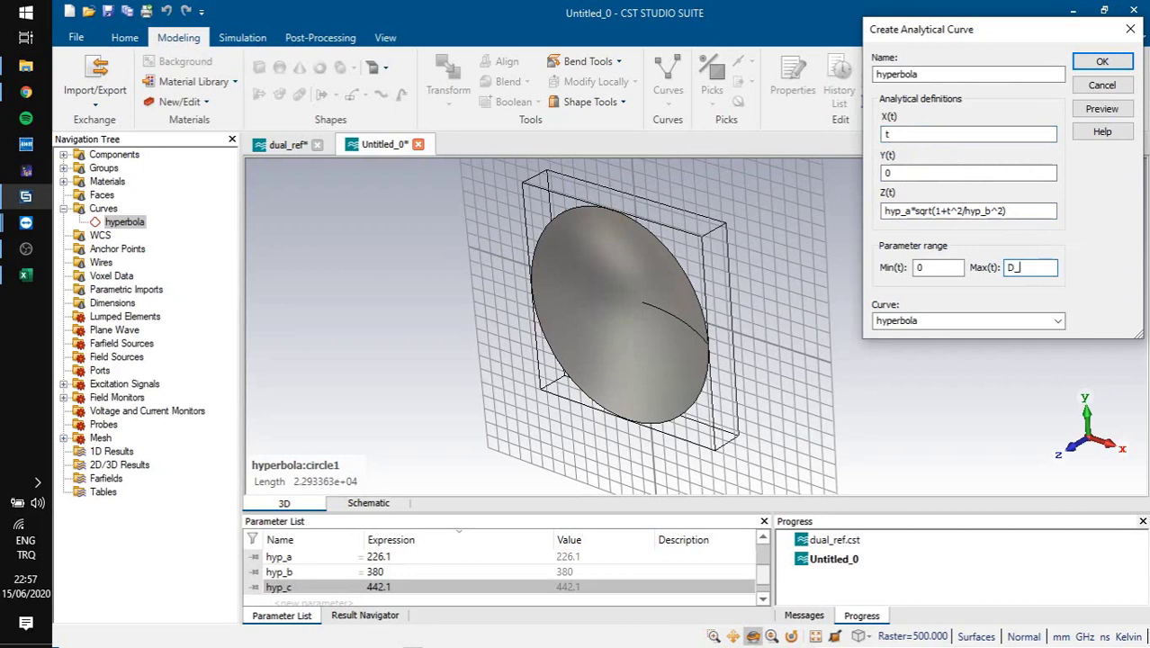
type("_sub/2")
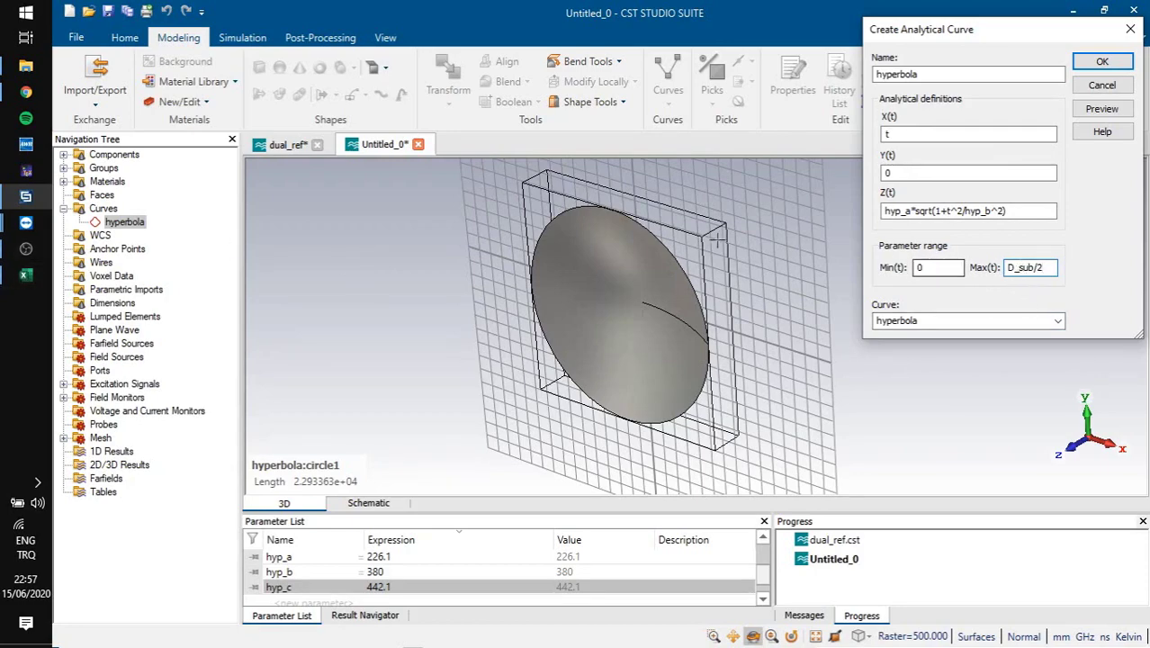
left_click(25, 275)
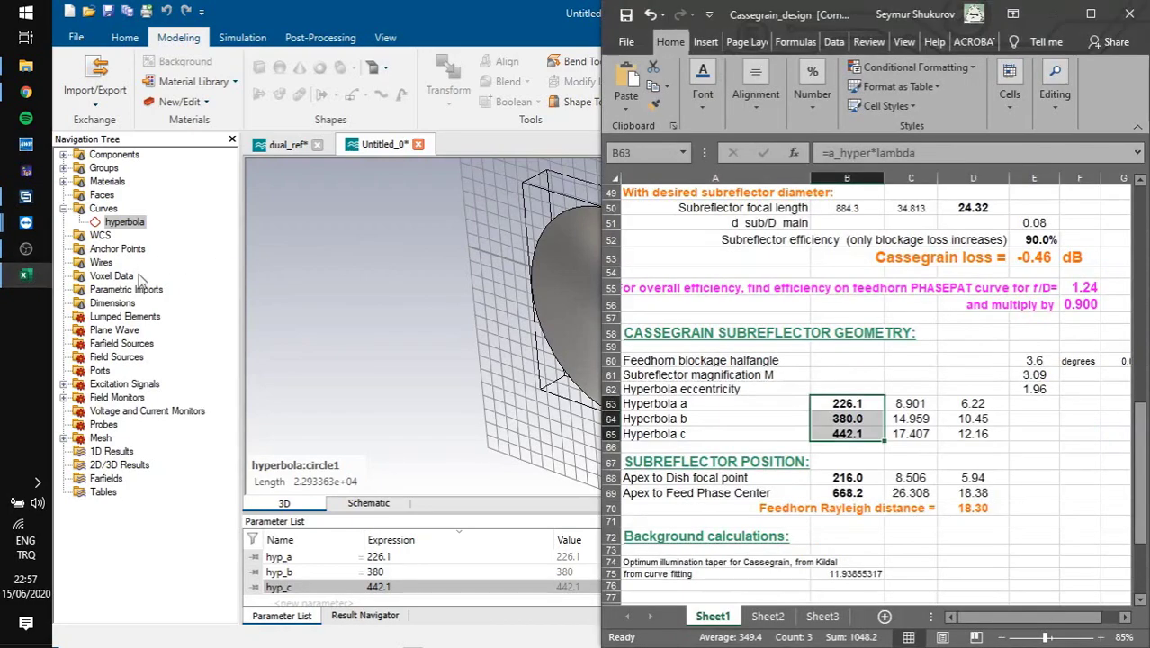
- Maximize the workbook and read sub_dia in J46: 618.1818
left_click(1091, 13)
scroll(470, 342, "up", 1)
scroll(469, 341, "down", 2)
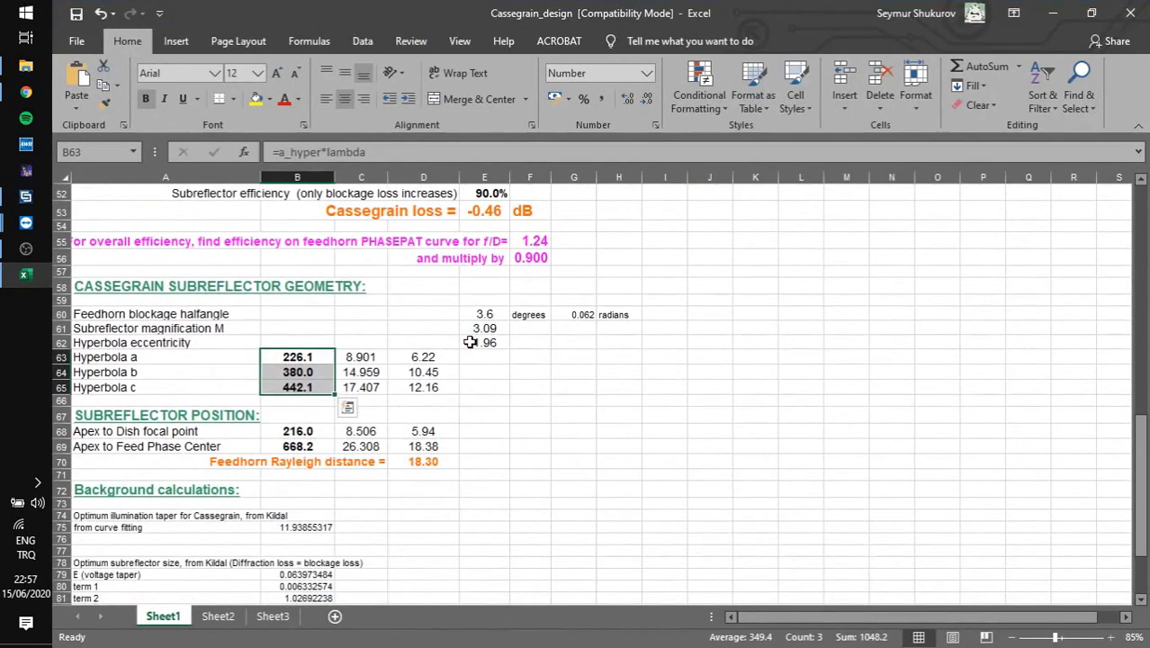
scroll(470, 342, "up", 3)
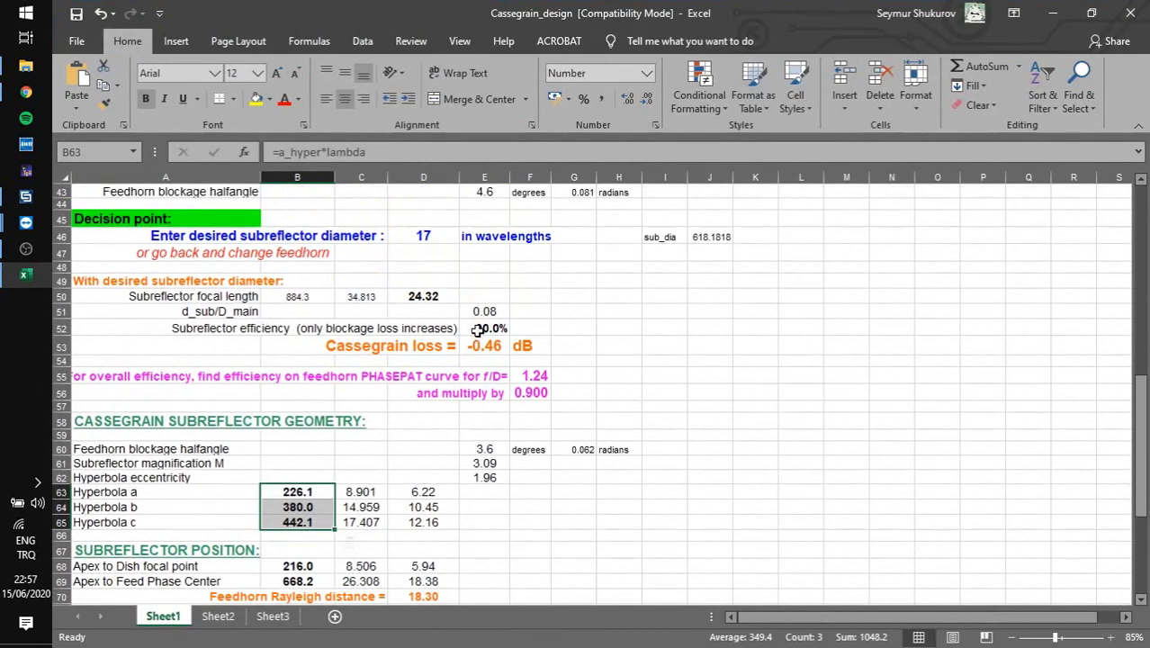
left_click(710, 235)
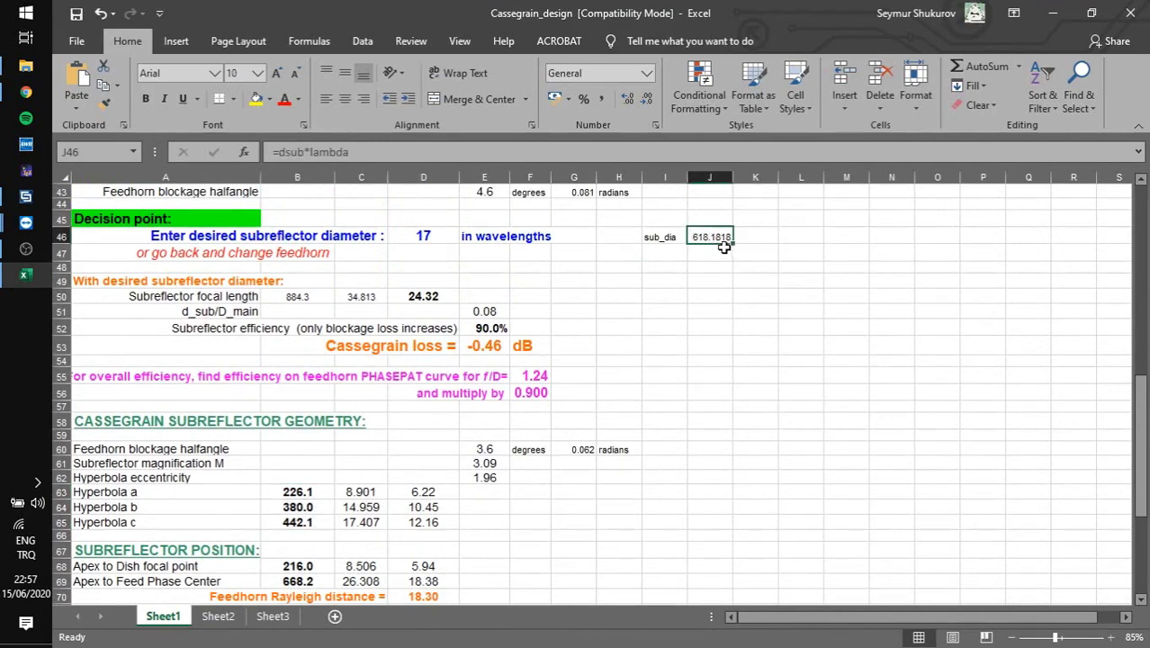
- Add a new parameter D_sub = 618 with the description 'subreflector diameter'
key("alt+Tab")
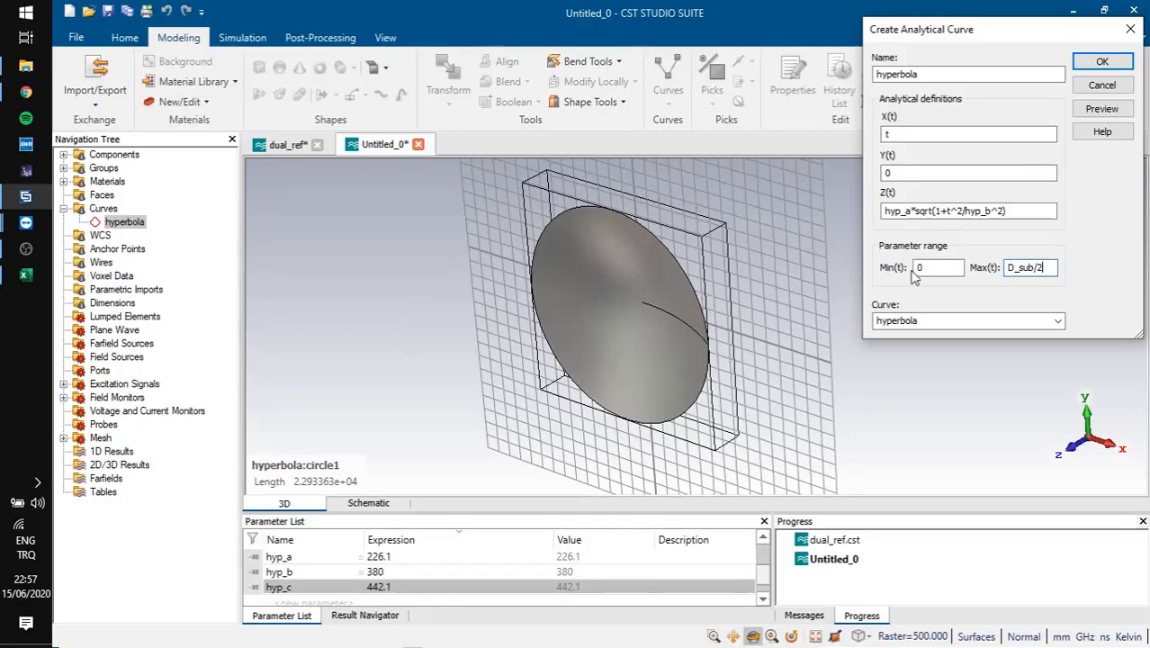
left_click(1101, 109)
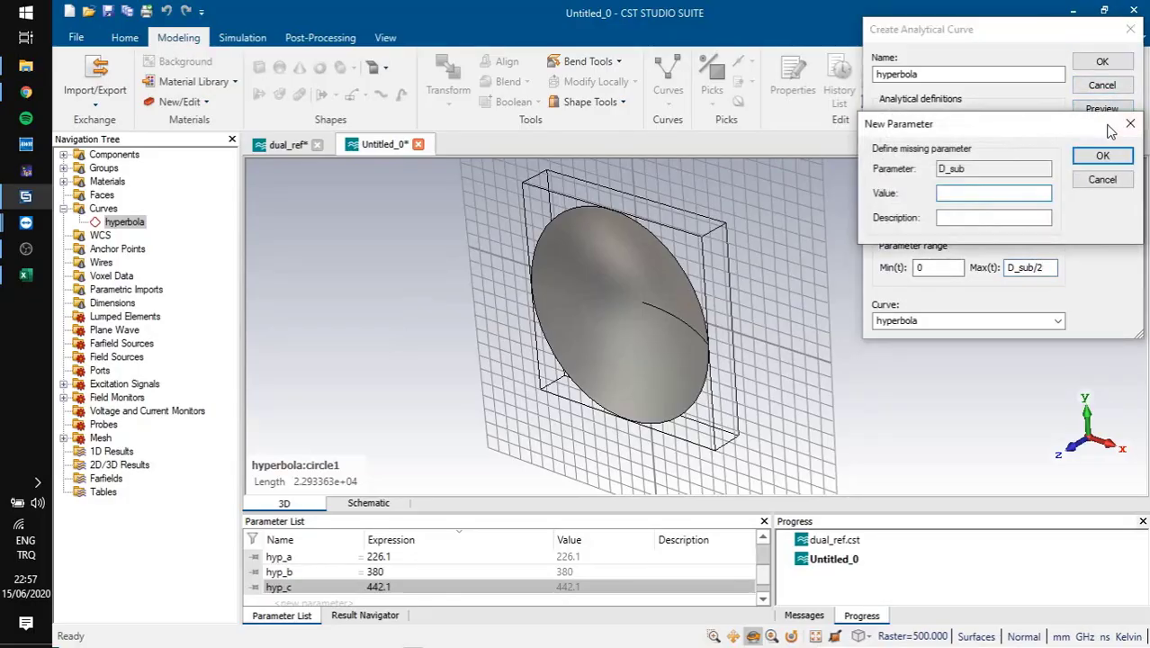
type("618")
left_click(972, 217)
type("subreflector diameter")
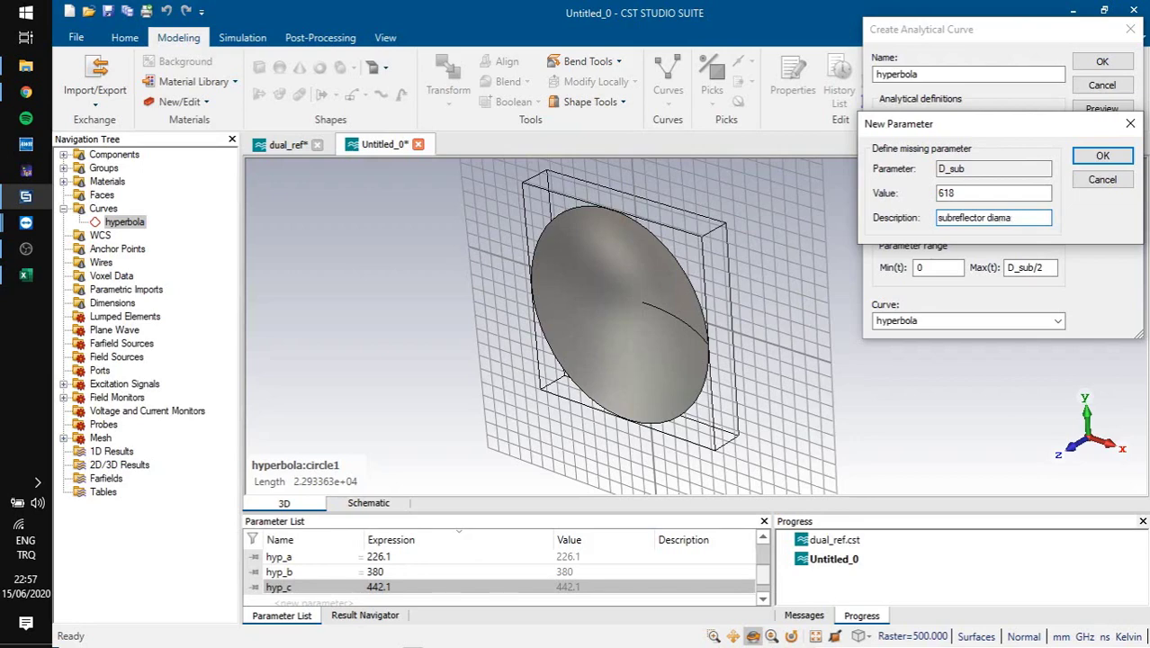
left_click(1102, 154)
- Inspect the preview and create the hyperbola analytical curve (length 317.583)
left_click(666, 289)
scroll(666, 288, "up", 6)
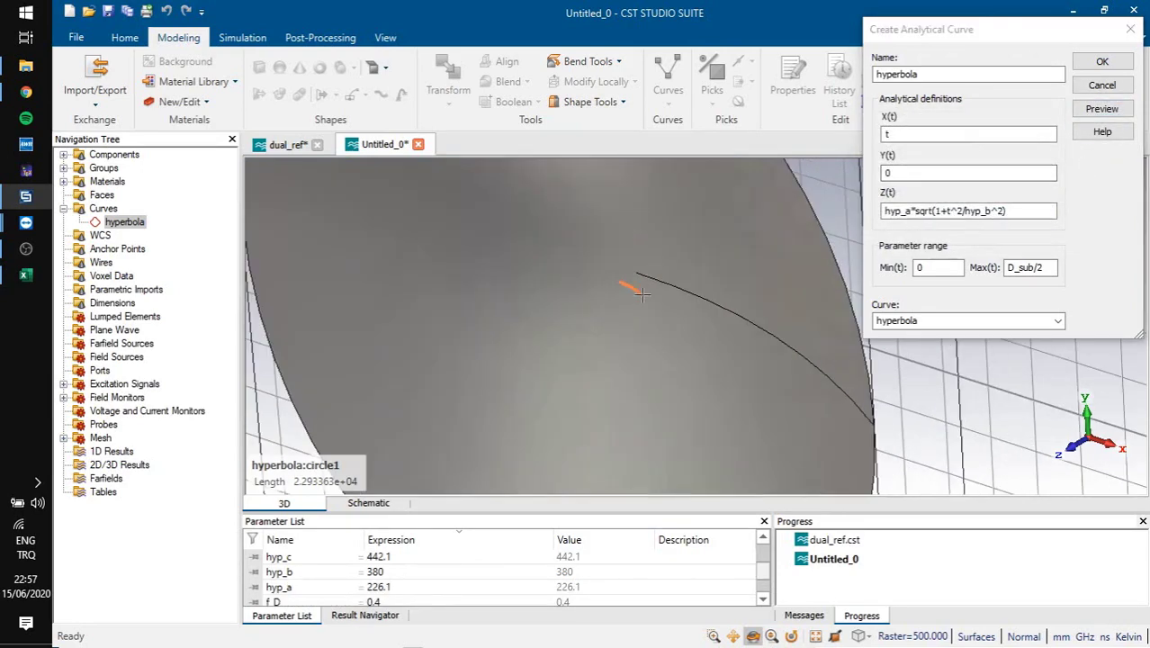
scroll(619, 312, "up", 5)
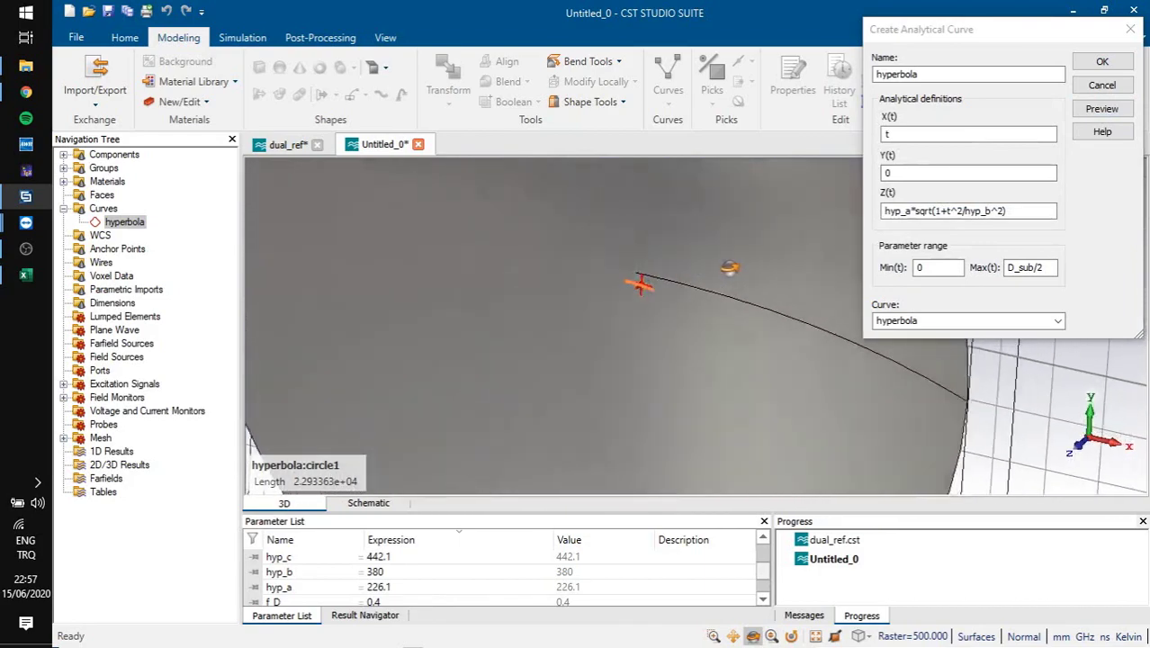
scroll(619, 313, "up", 2)
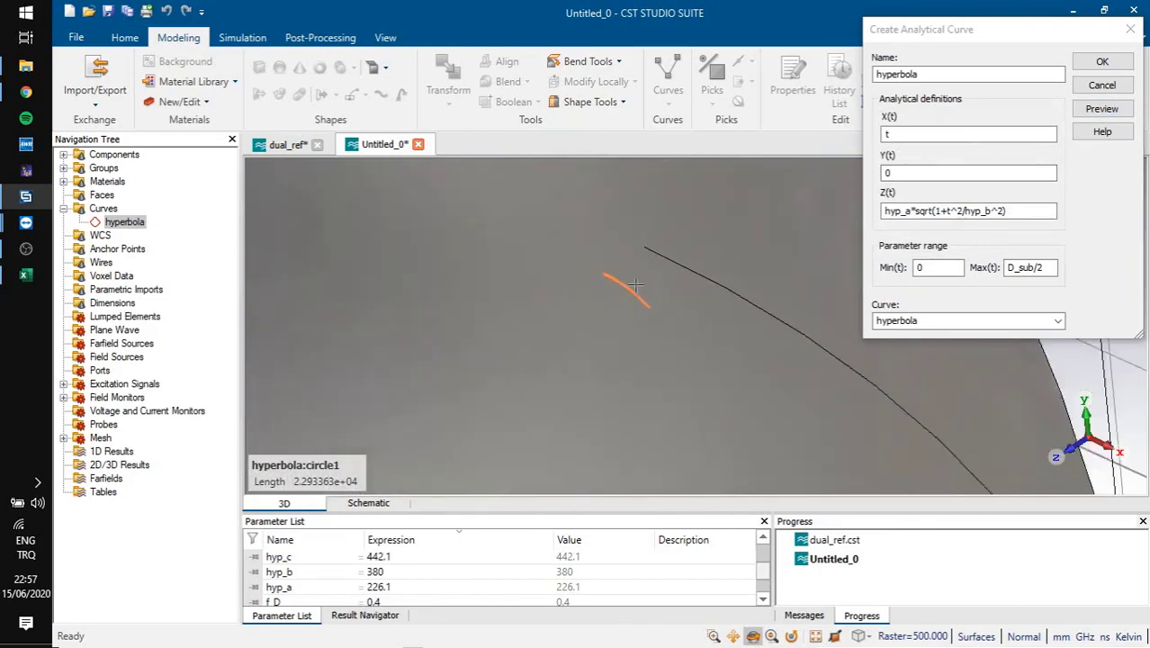
scroll(630, 302, "down", 8)
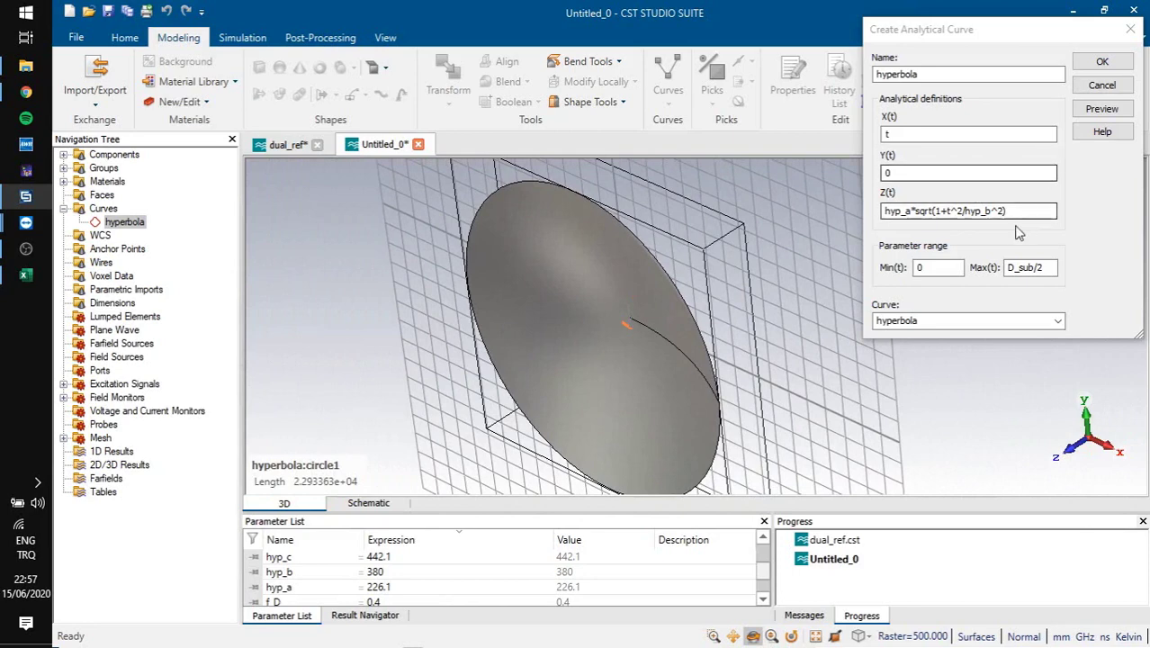
left_click(968, 210)
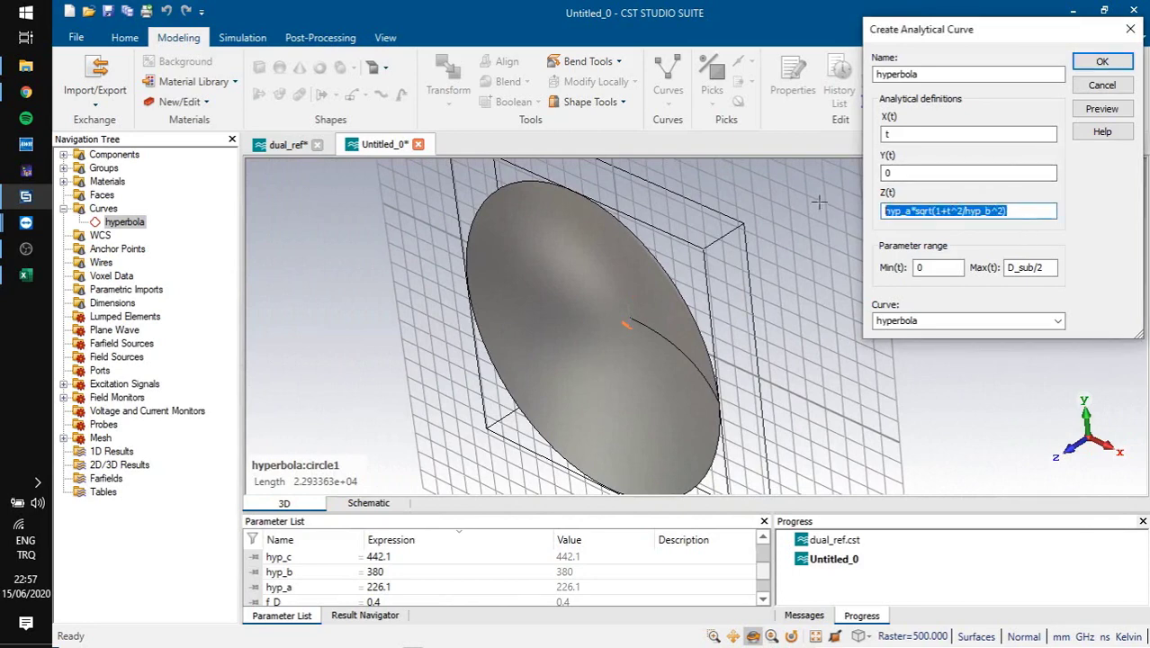
left_click(1101, 62)
left_click_drag(684, 297, 707, 291)
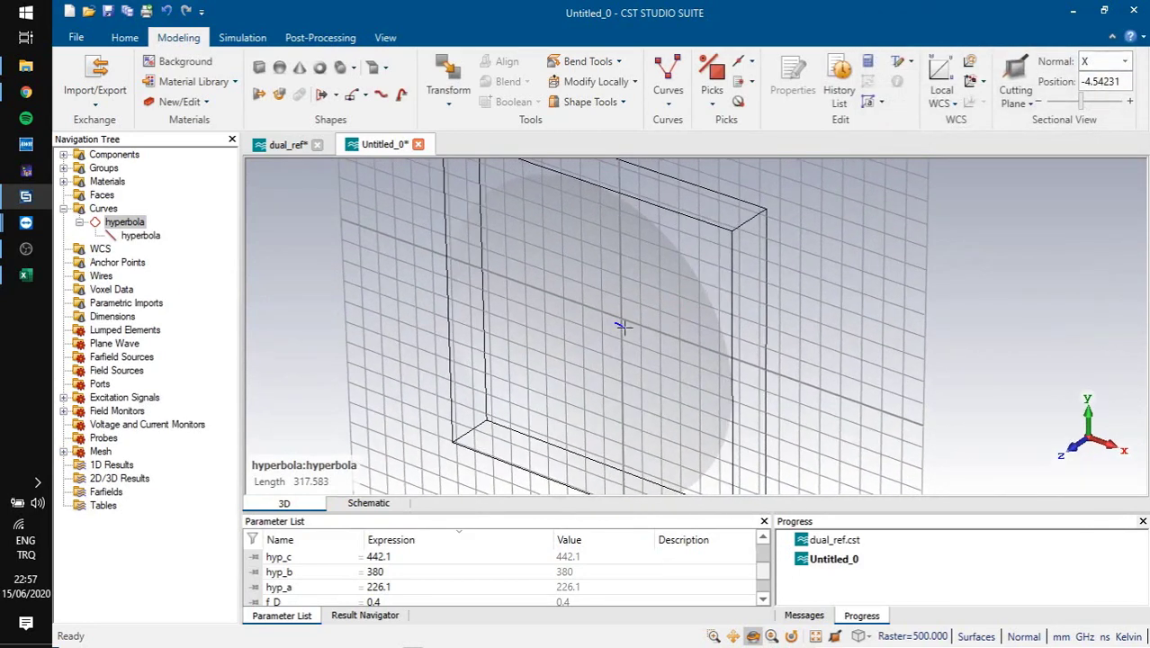
key("alt+Tab")
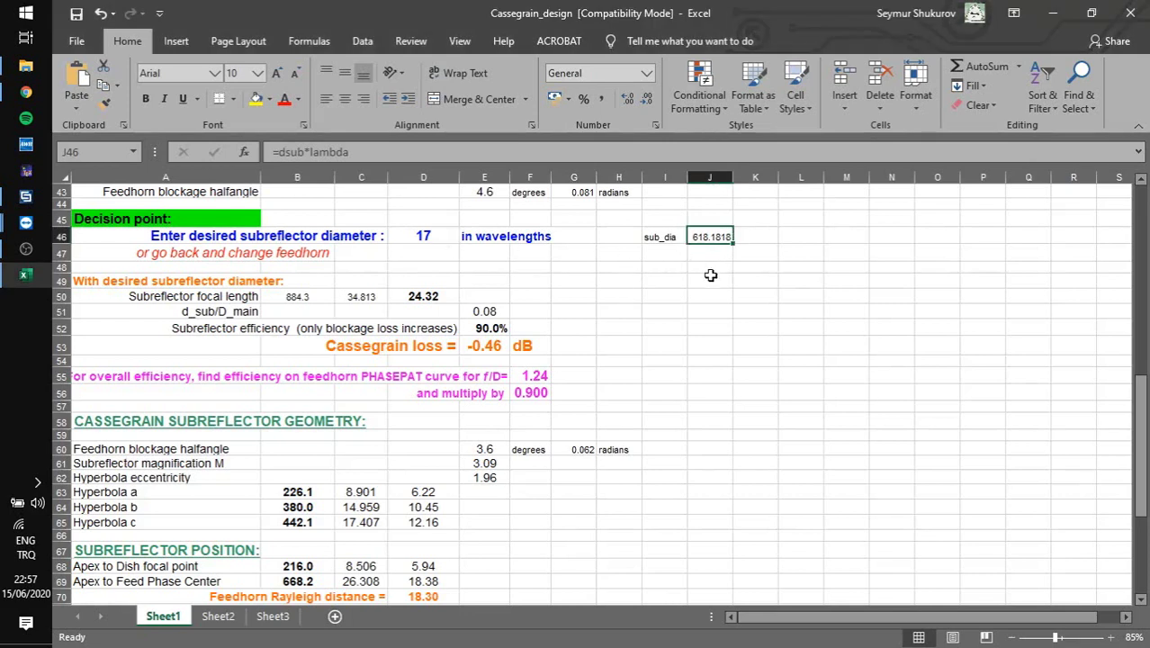
left_click(710, 279)
scroll(710, 279, "down", 4)
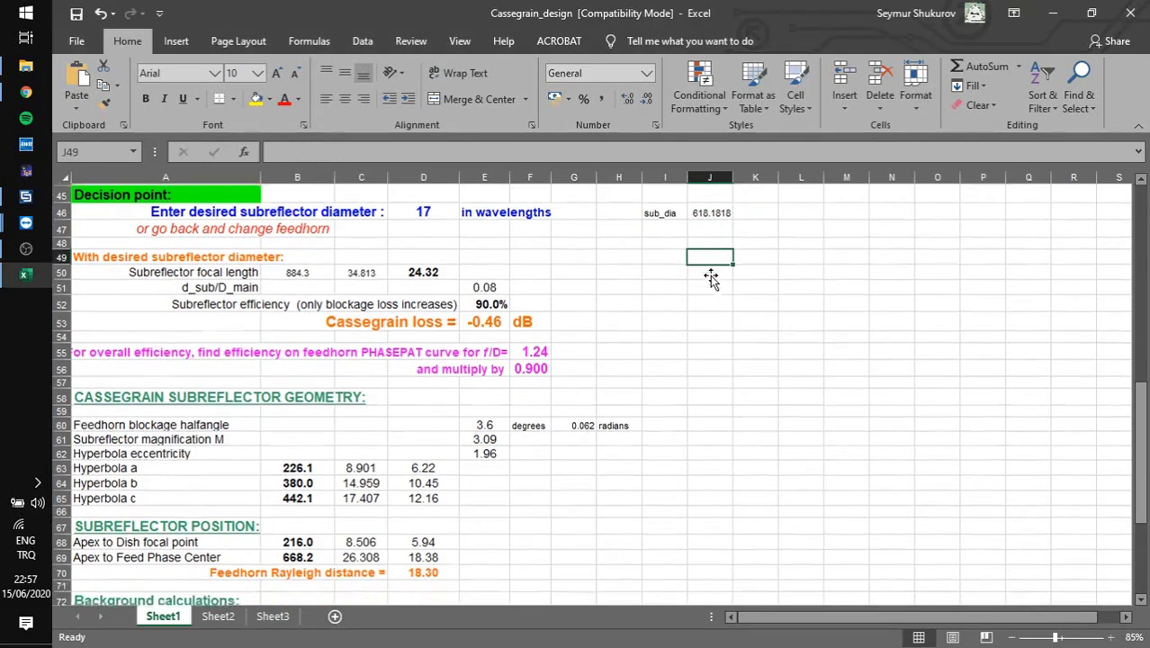
scroll(711, 277, "up", 5)
key("alt+Tab")
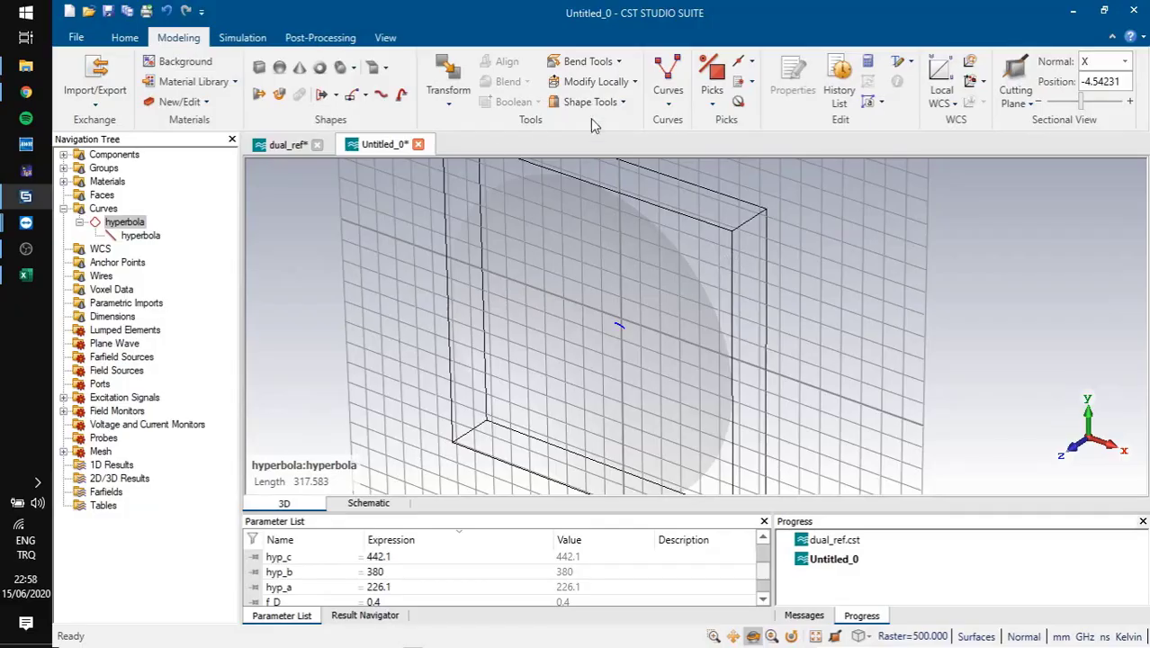
- Start a circle curve and enter its radius as D_sub/2
left_click(664, 104)
left_click(717, 185)
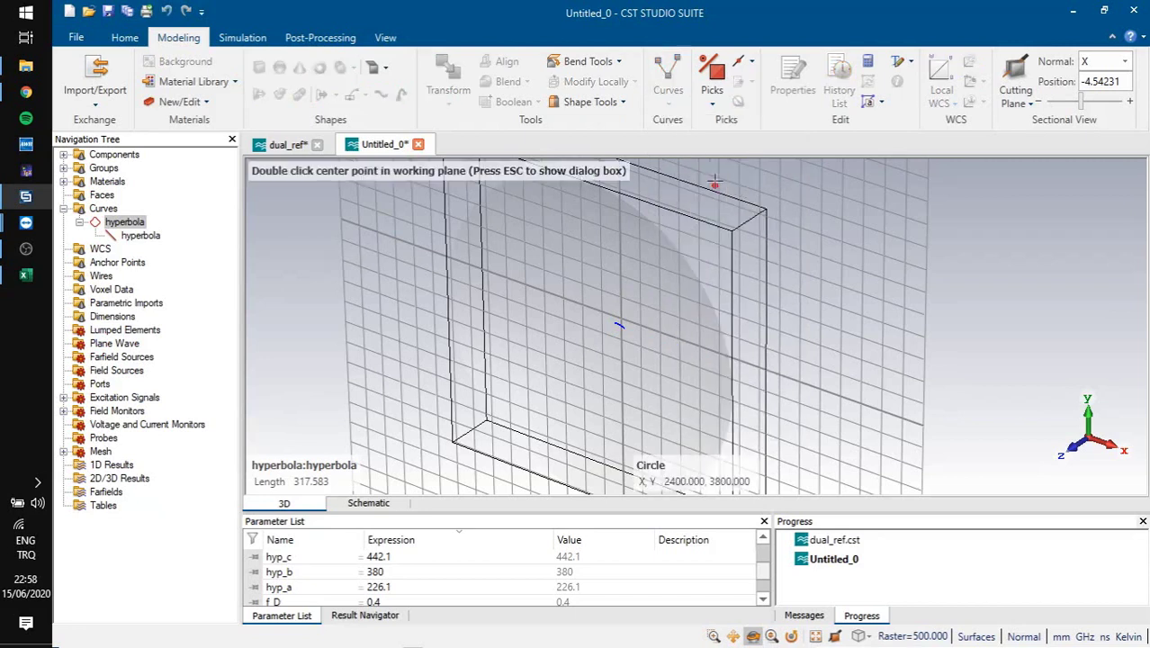
key("Escape")
left_click(933, 110)
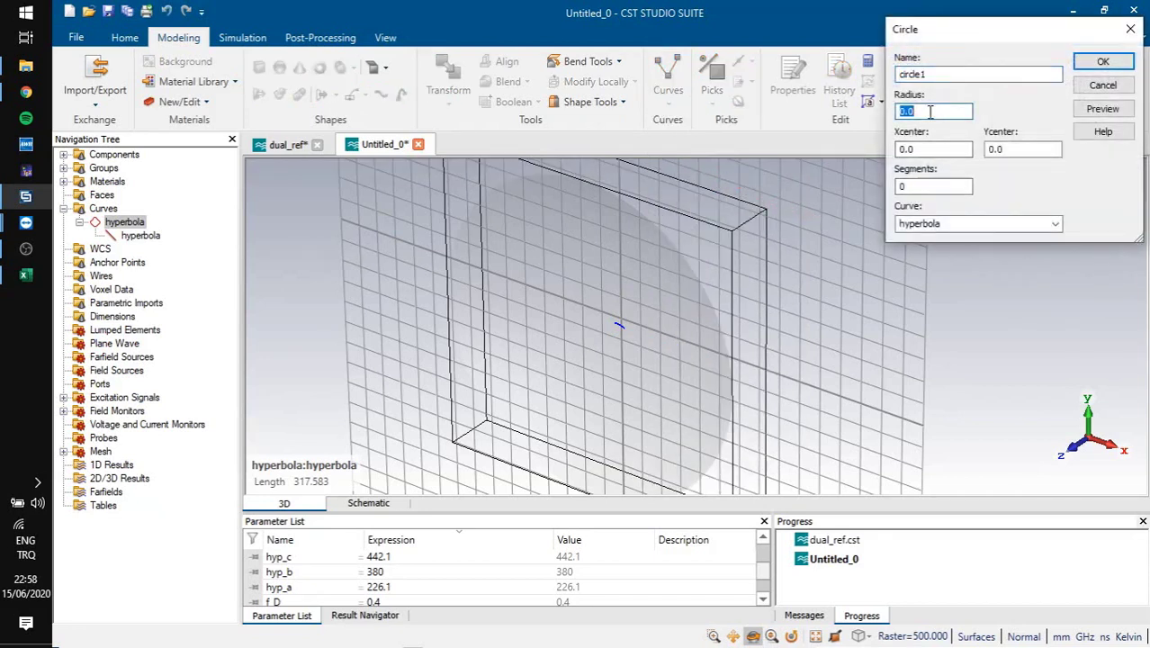
type("D_sub")
left_click(438, 579)
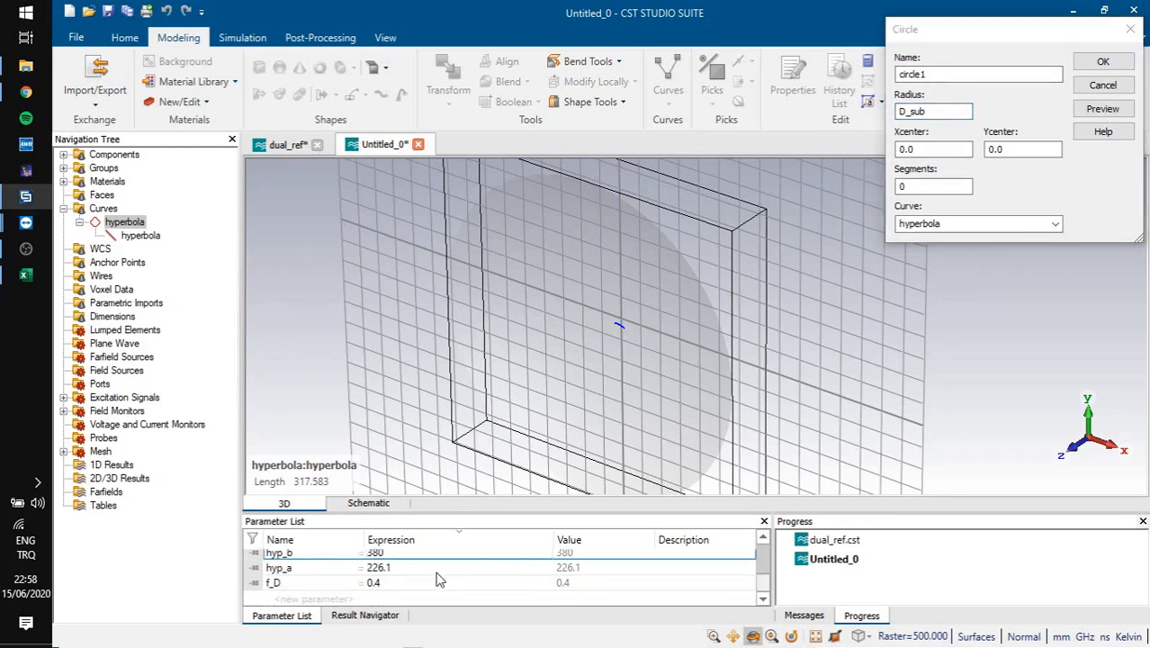
scroll(438, 578, "up", 2)
left_click(959, 111)
type("/2")
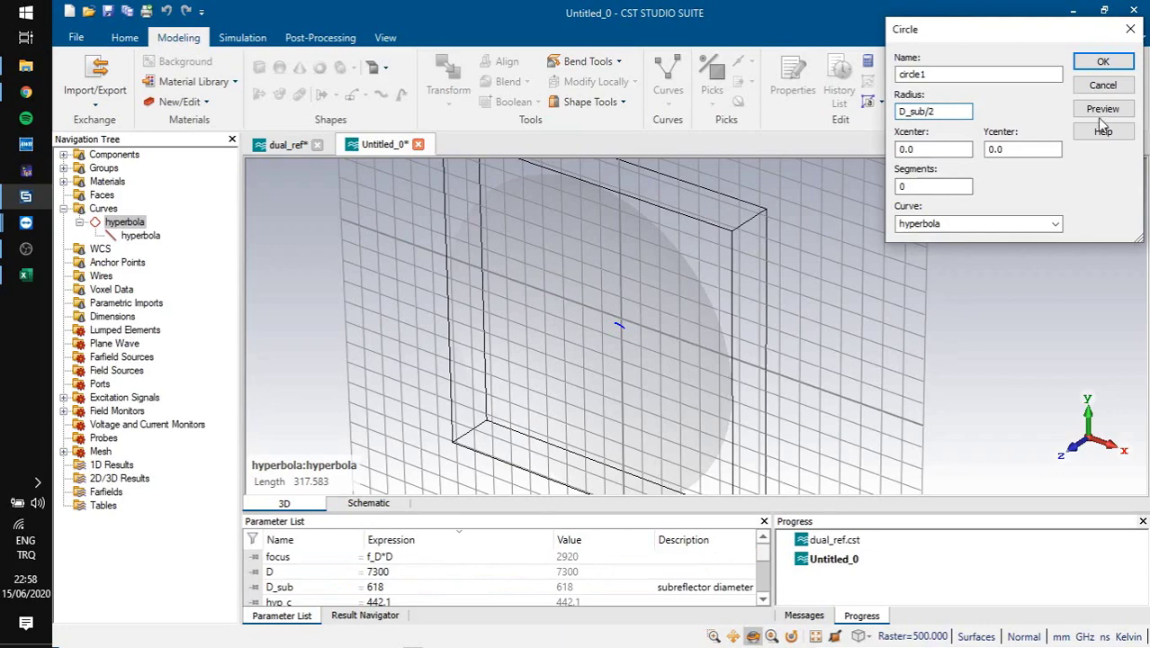
- Preview and create circle1 at the origin in the hyperbola curve group
left_click(1101, 108)
left_click_drag(711, 342, 688, 350)
left_click(1102, 61)
left_click_drag(602, 316, 639, 303)
double_click(627, 312)
- Select circle1 and enter the Z translation hyp_a*sqrt(1+(D_sub/2)^2/hyp_b^2) in Transform
left_click(113, 154)
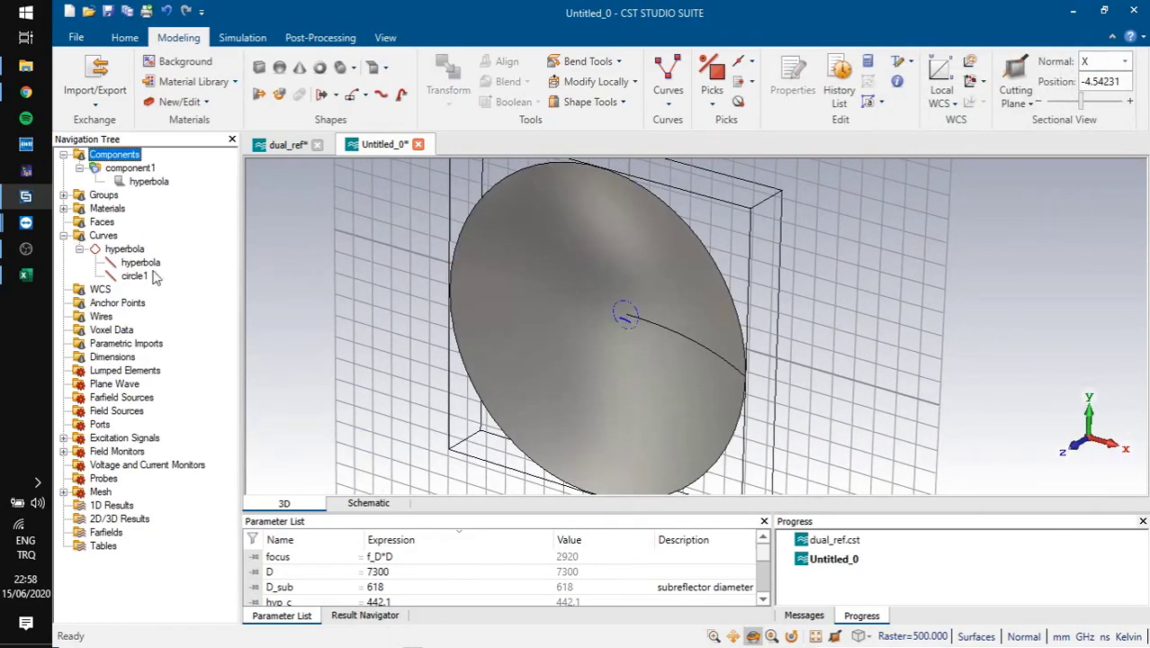
left_click(134, 275)
left_click(448, 77)
left_click_drag(1129, 254, 999, 269)
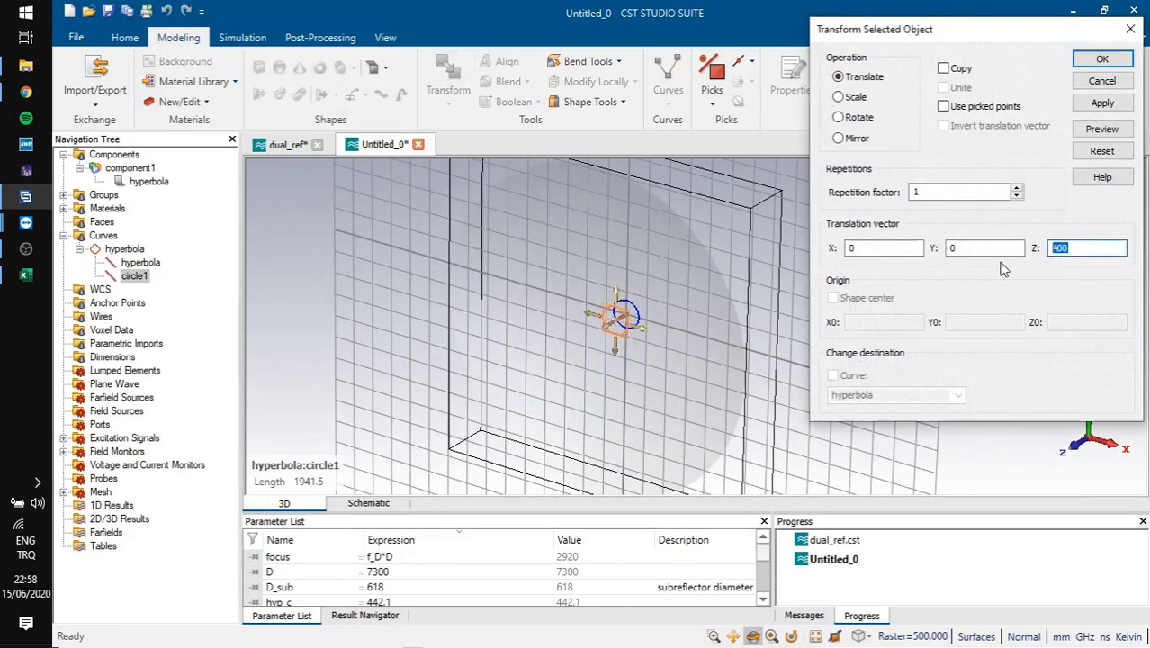
key("ctrl+v")
left_click_drag(1078, 249, 1051, 249)
left_click(1113, 249)
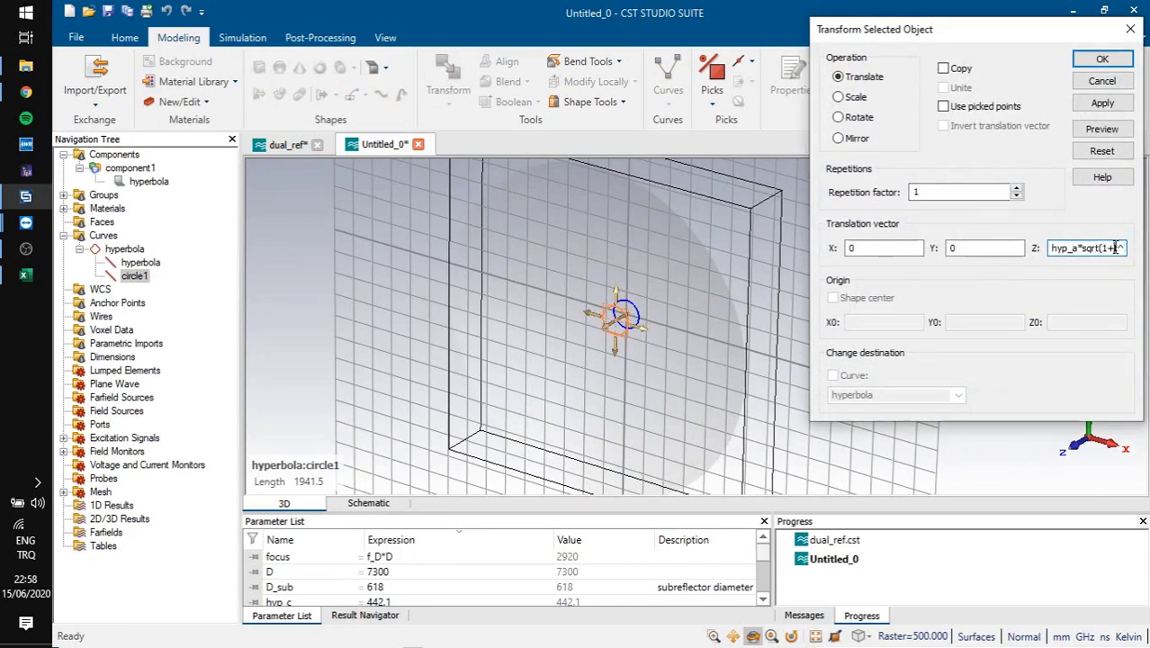
left_click(1104, 248)
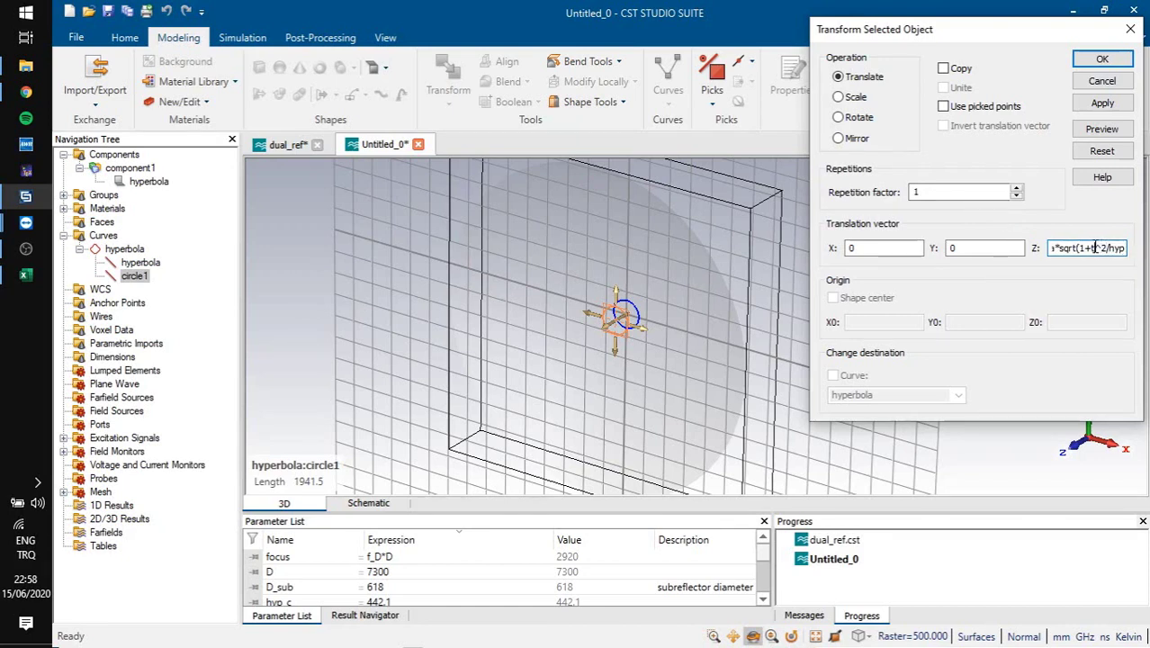
type("()")
type("D")
type("_s")
type("ub/2)^2/")
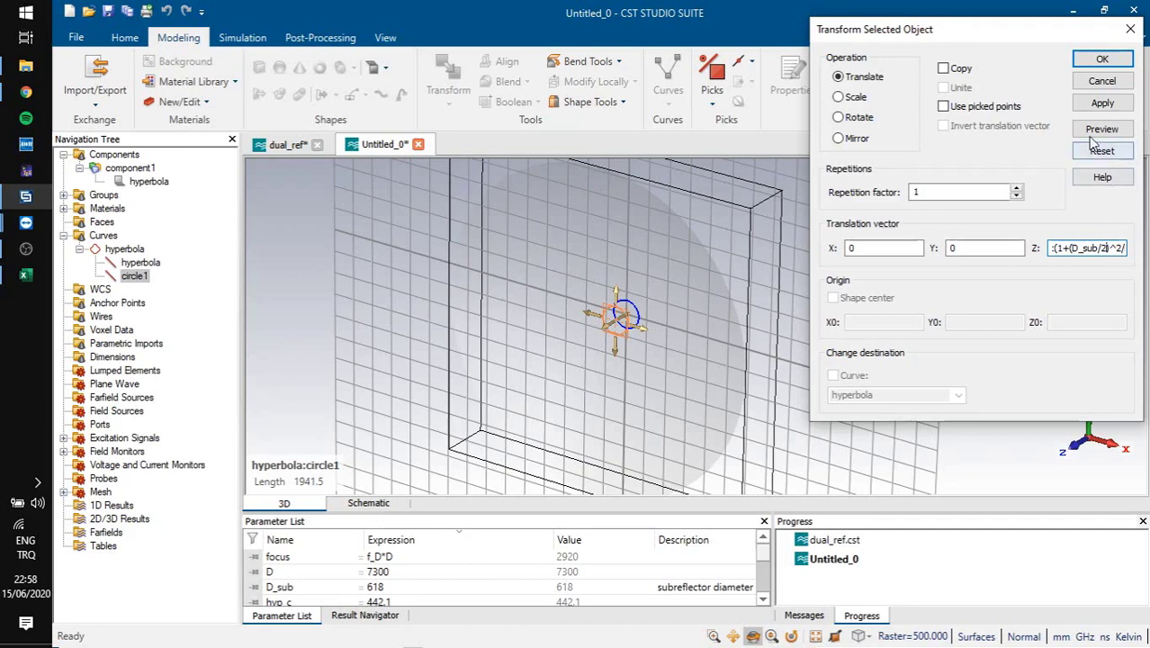
- Preview the move, dismiss the 'Unable to evaluate expression' error, and retry the Z expression
left_click(1092, 130)
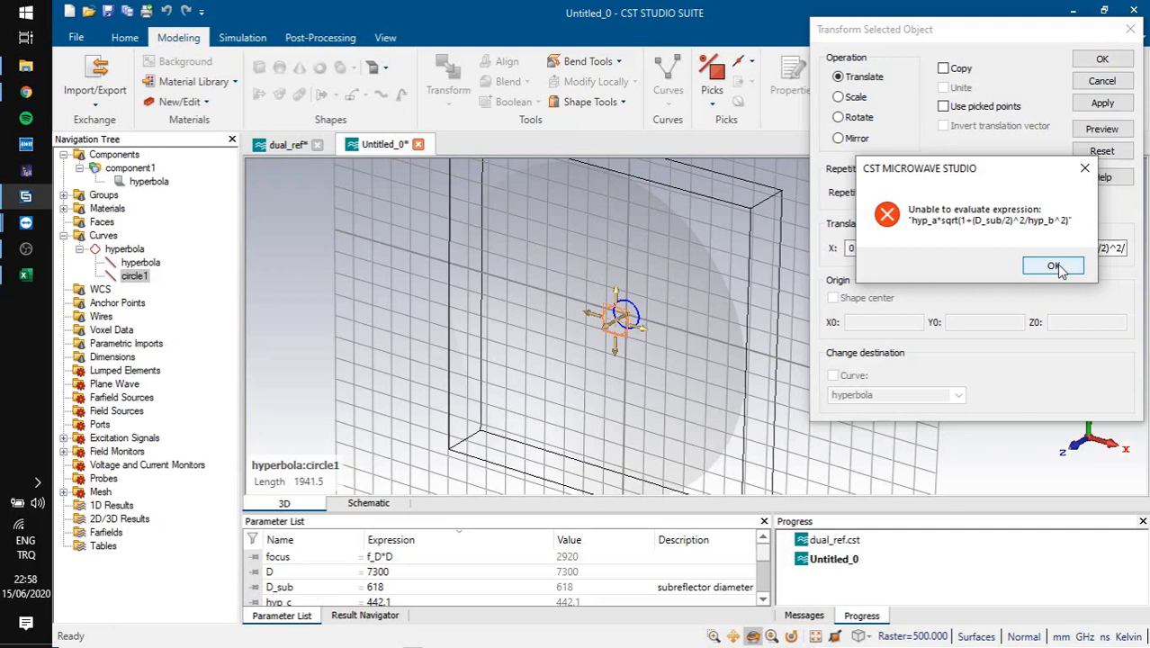
left_click(1053, 266)
left_click(1062, 248)
left_click_drag(1060, 248, 1034, 248)
left_click(1082, 248)
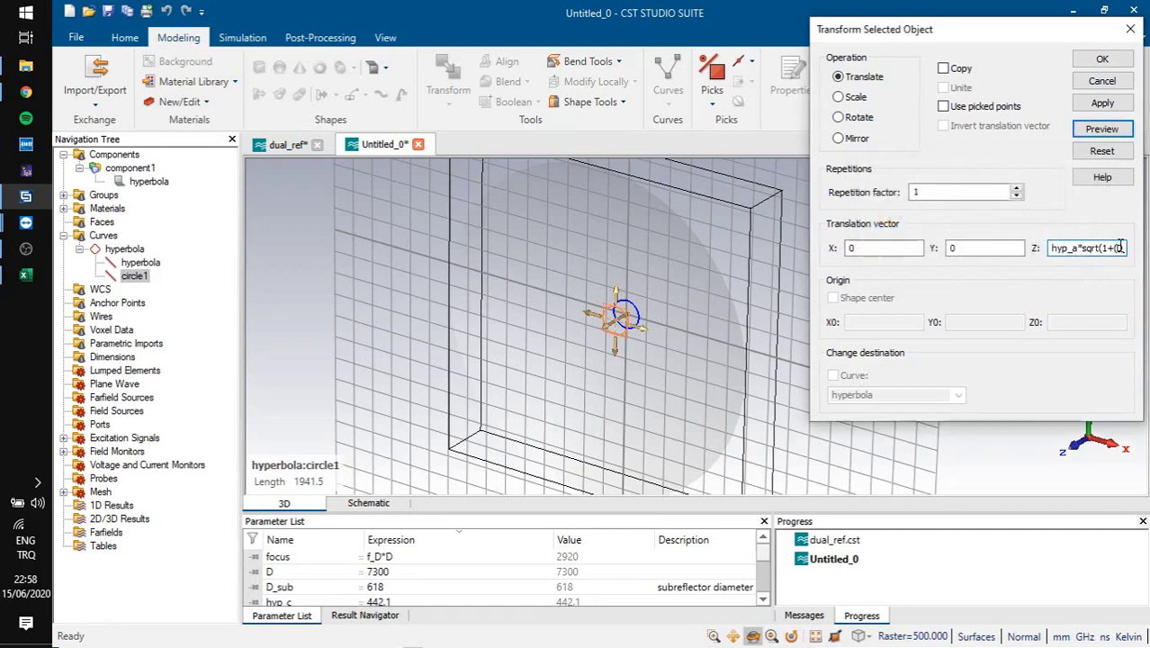
double_click(1123, 249)
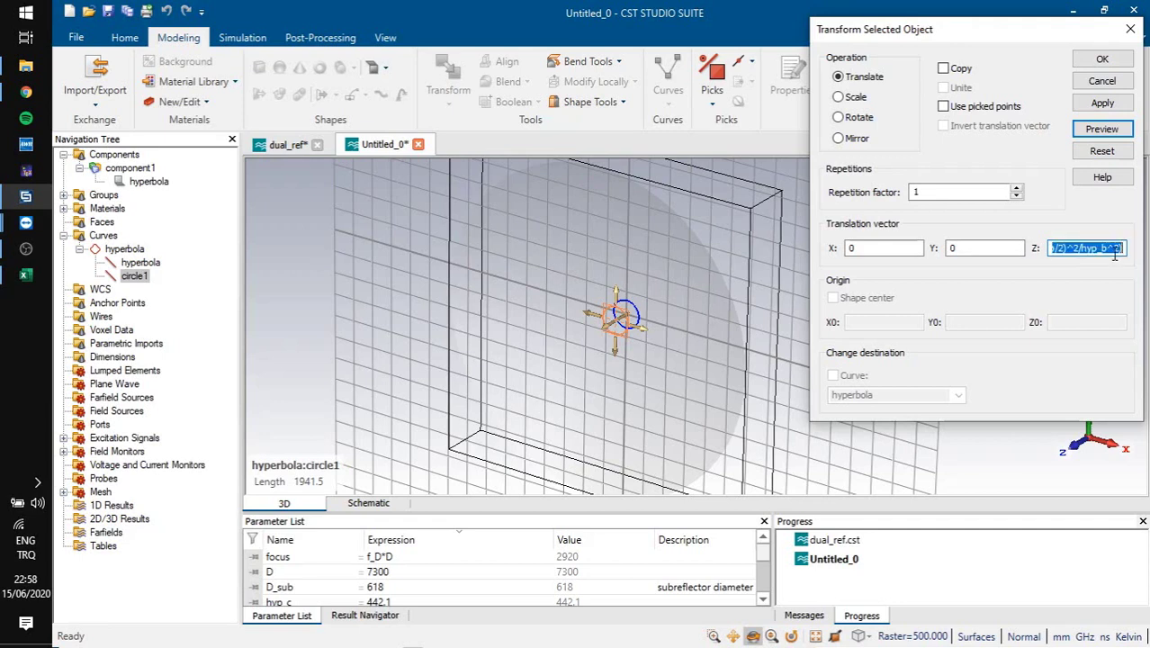
left_click(1124, 249)
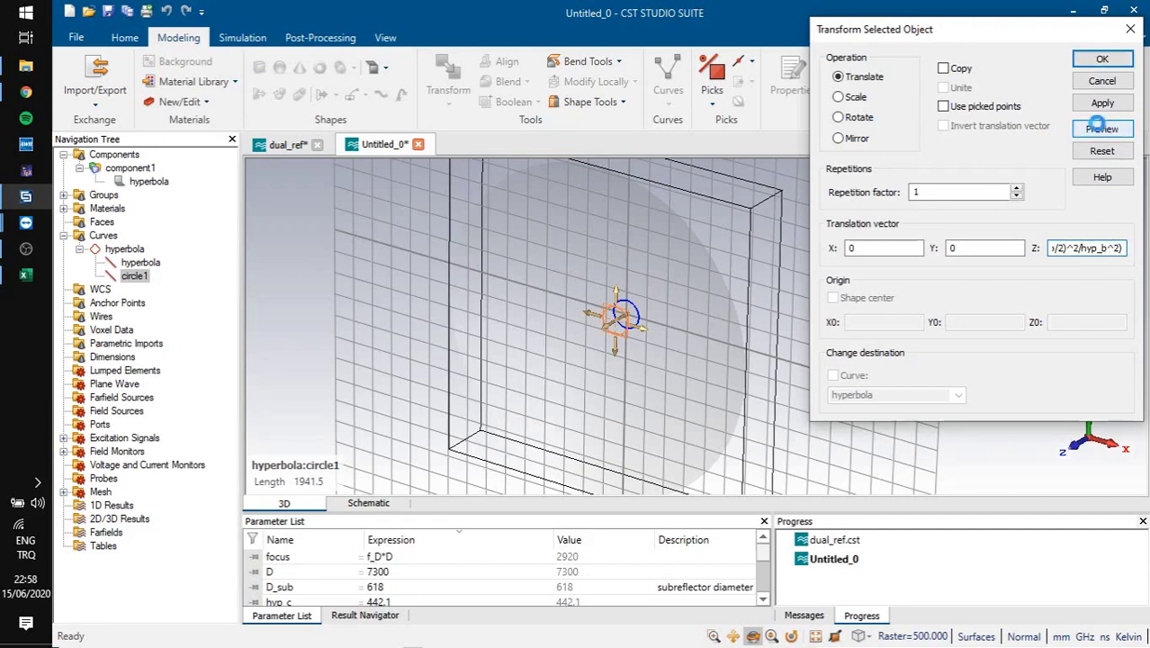
left_click(1099, 129)
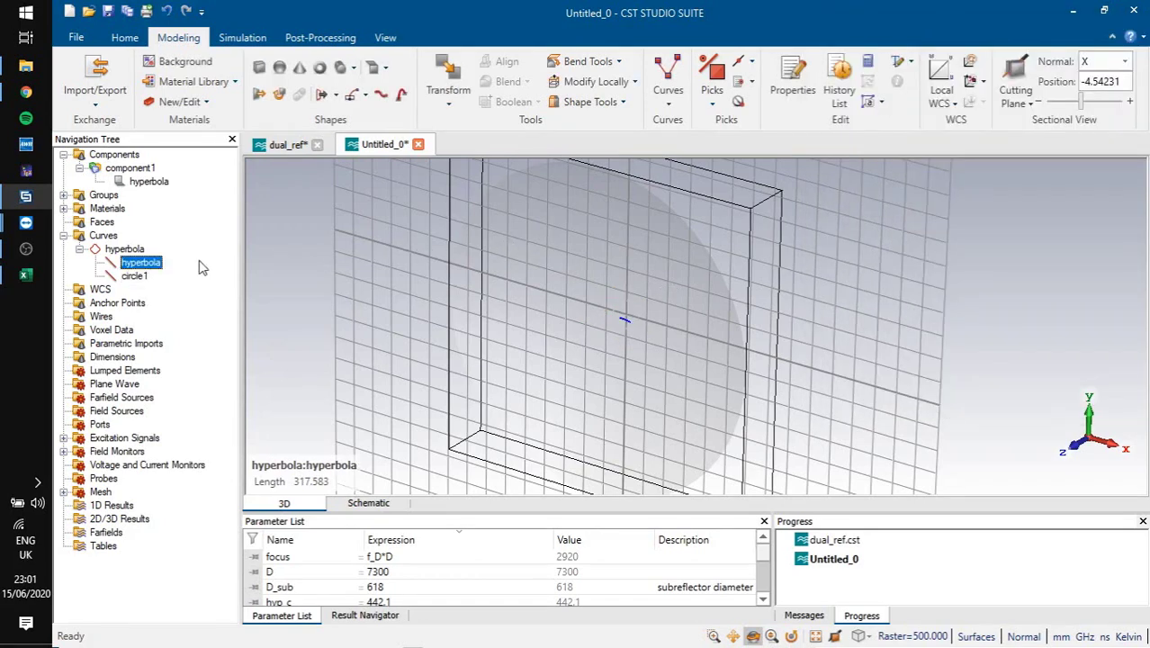
- Translate circle1 along Z by the pasted hyp_a-based rim height expression
left_click(132, 277)
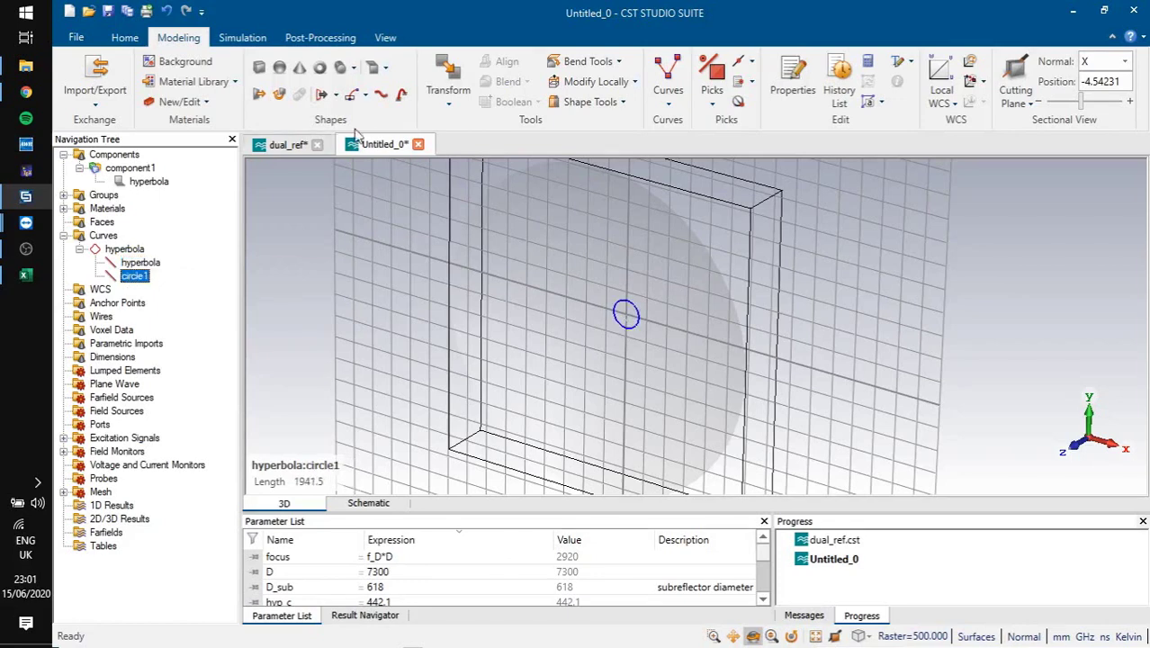
left_click(448, 79)
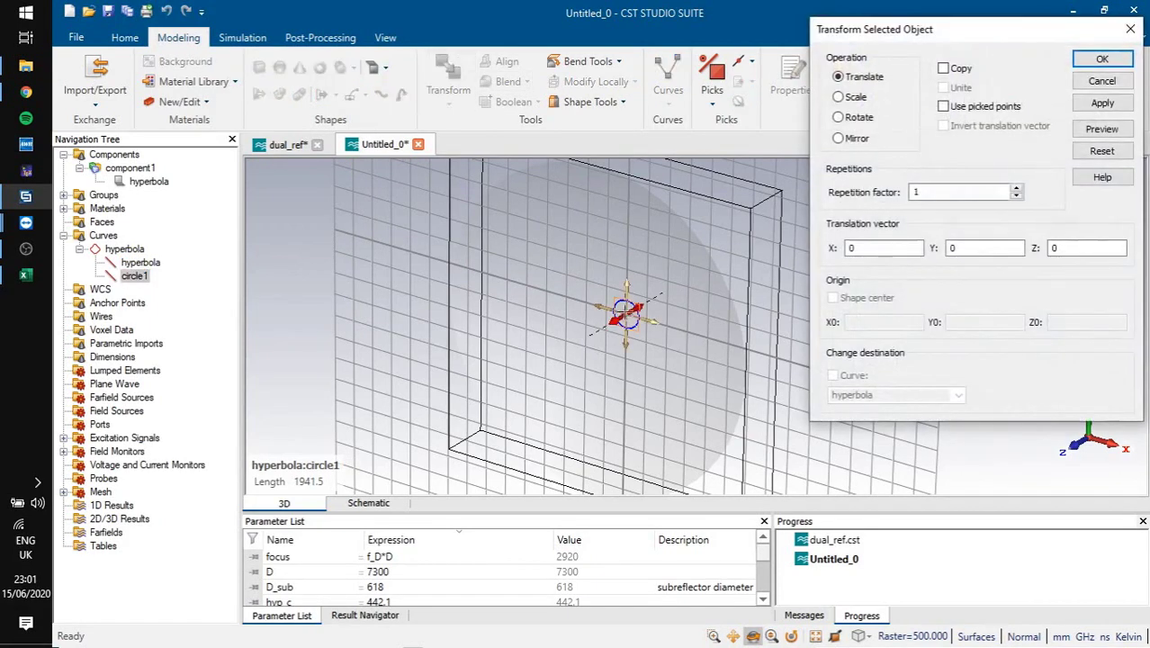
double_click(1049, 249)
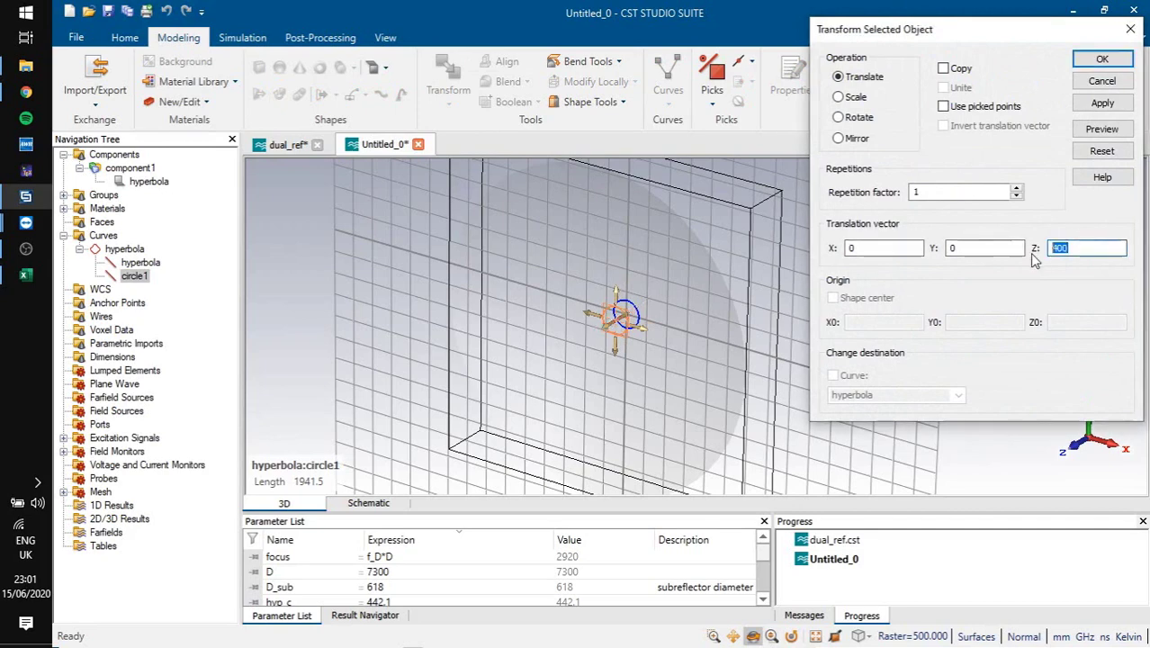
key("ctrl+v")
left_click_drag(1091, 249, 1034, 251)
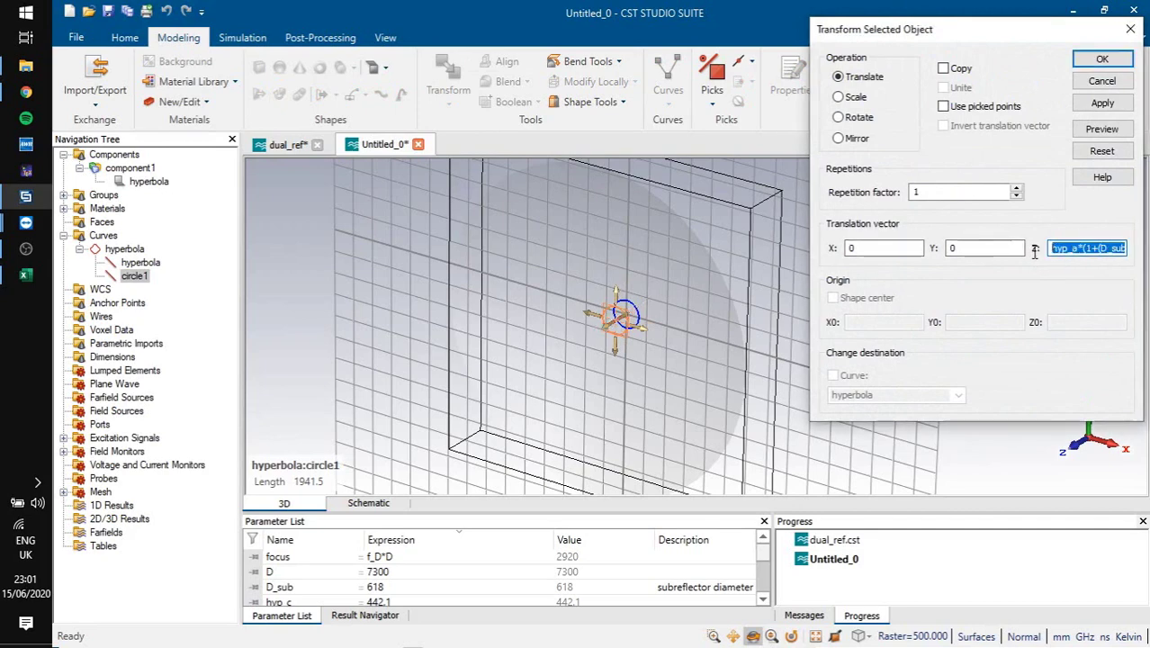
left_click(1100, 61)
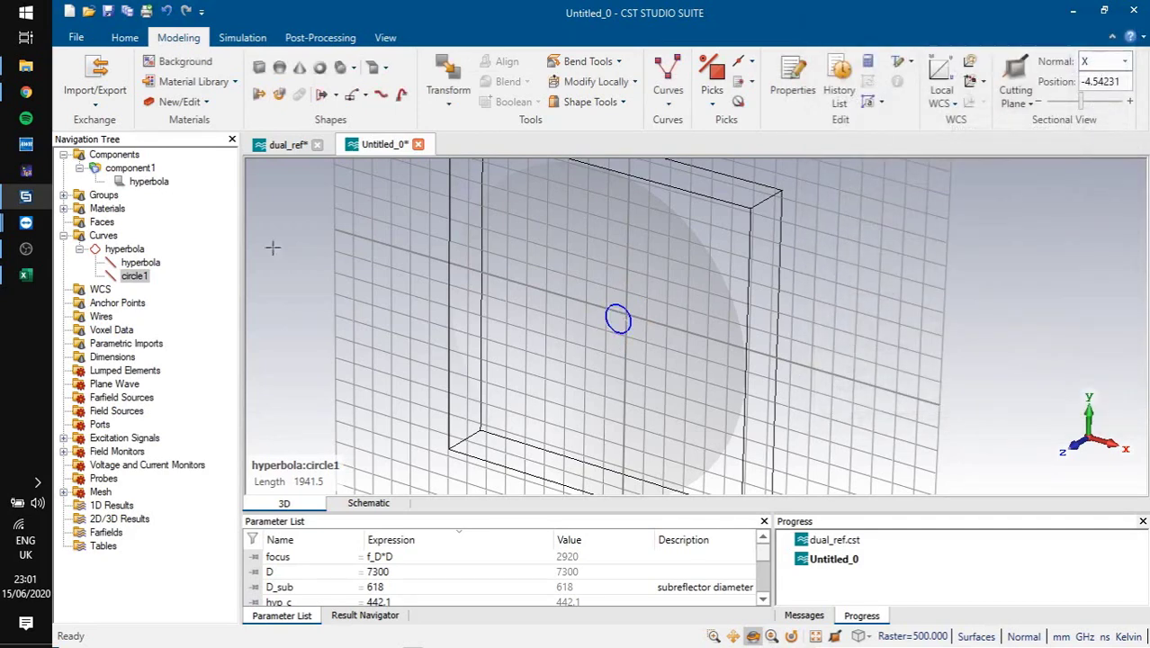
- Sweep the hyperbola profile along circle1 to create PEC solid1 in component1
scroll(659, 318, "up", 5)
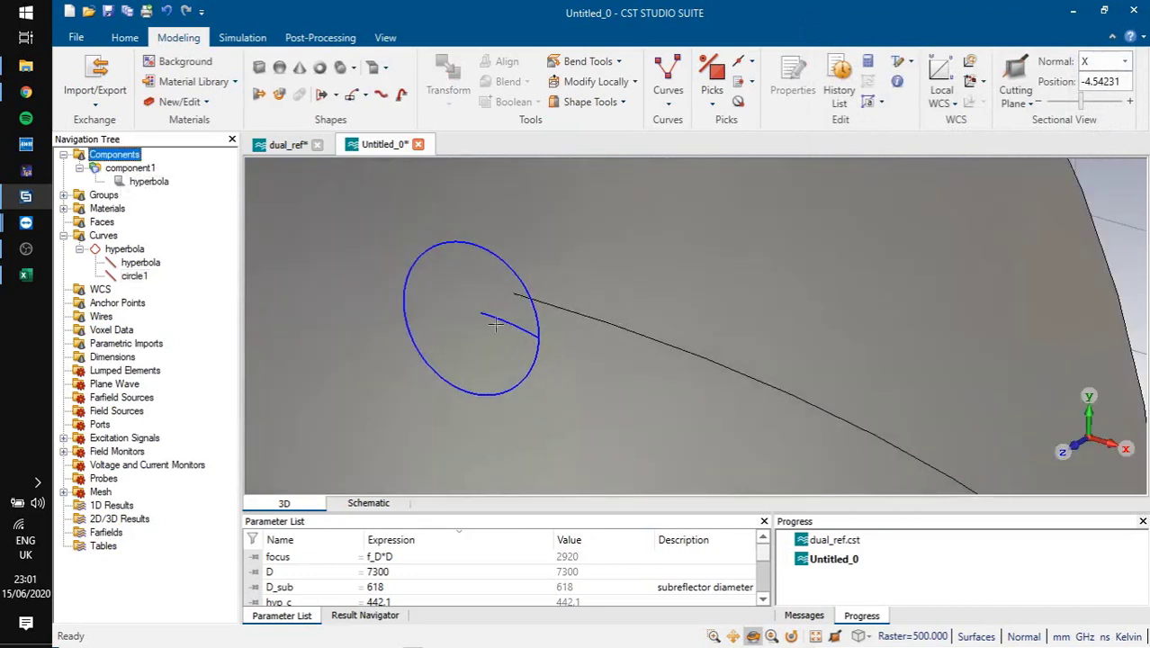
left_click(502, 322)
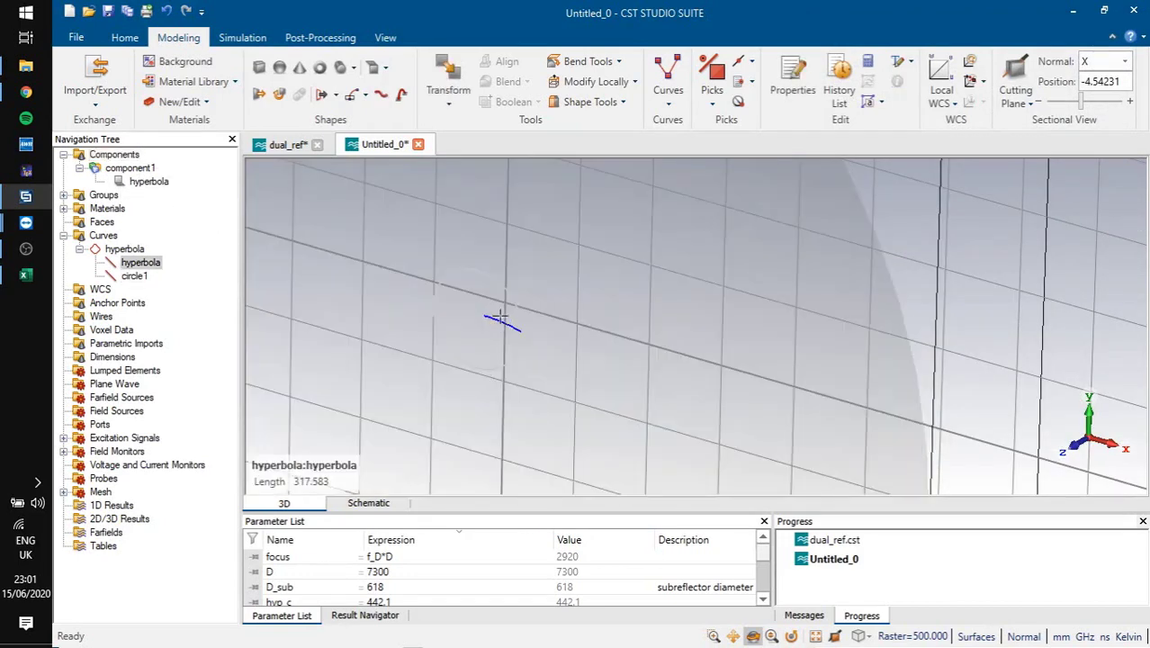
left_click(335, 96)
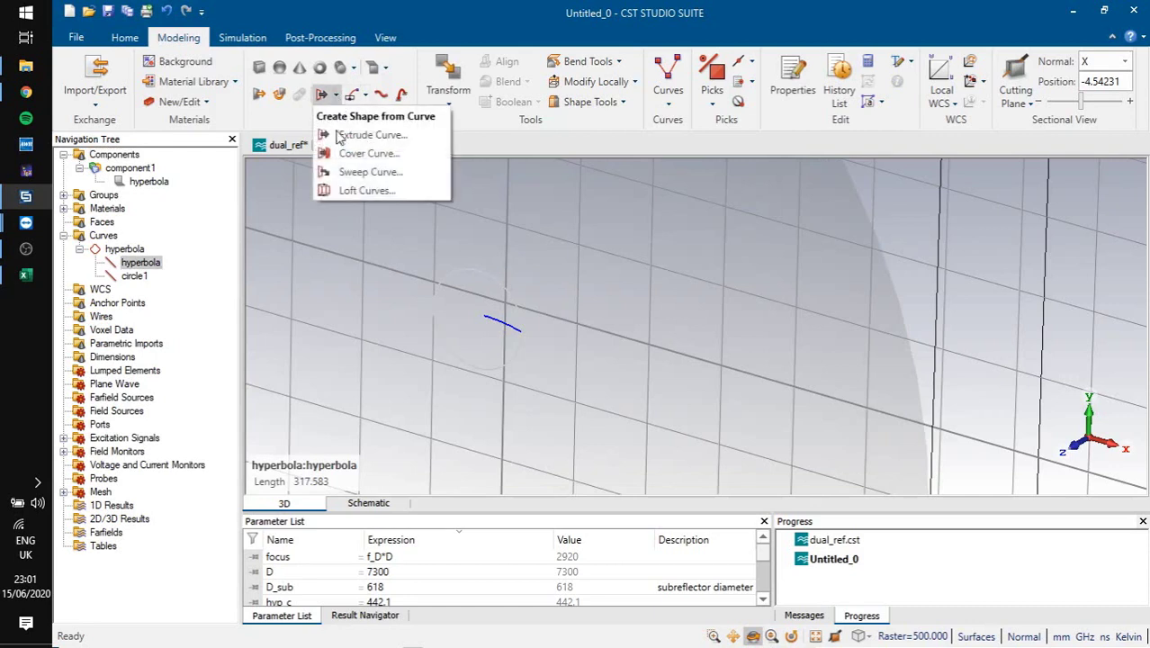
left_click(360, 172)
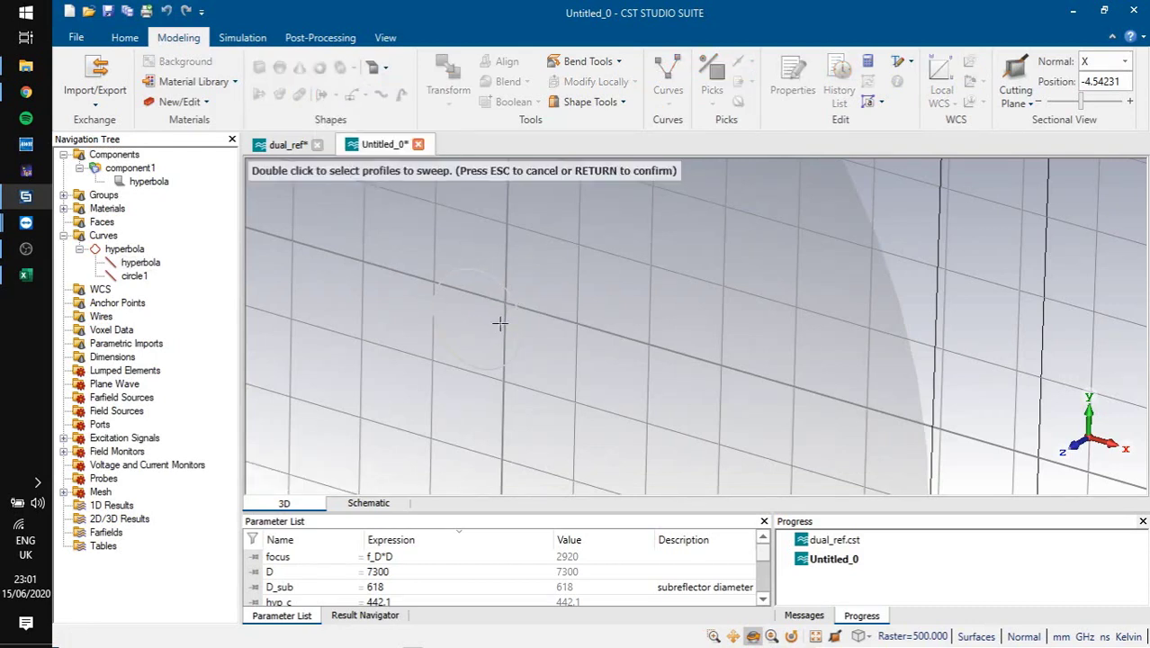
double_click(502, 325)
key("Return")
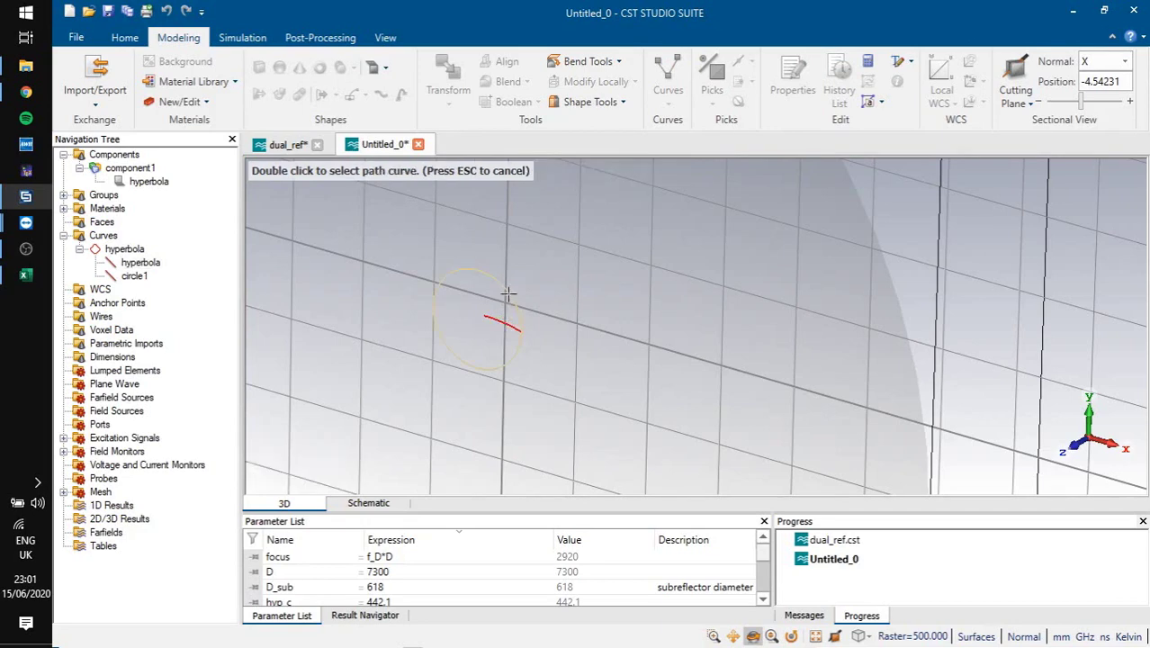
double_click(508, 292)
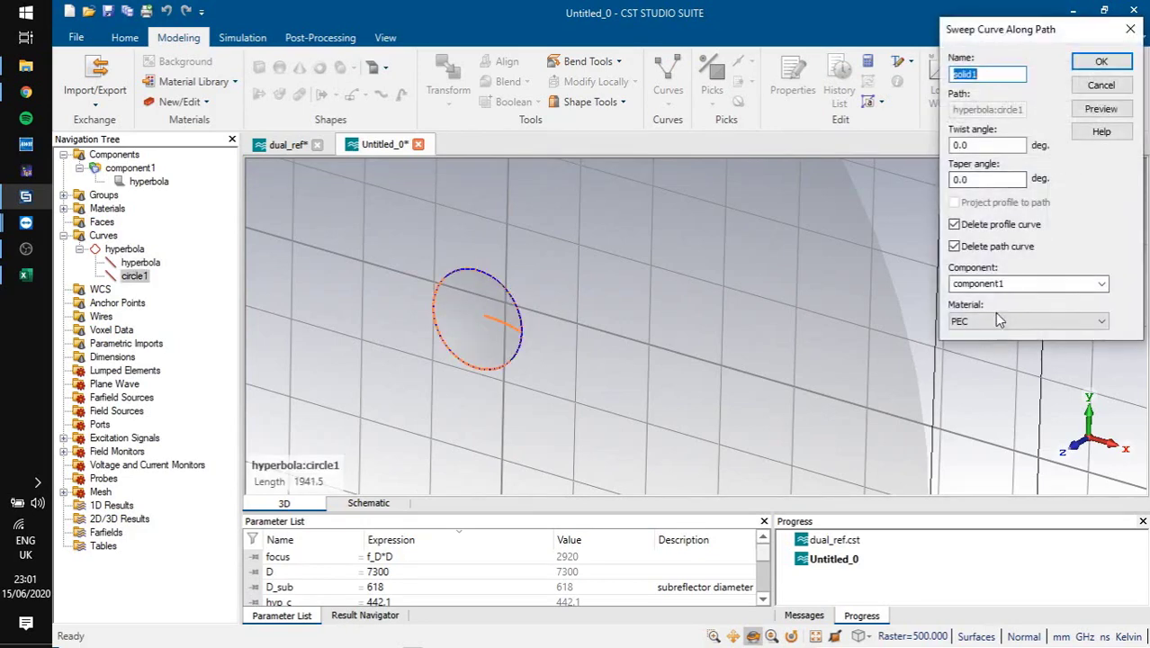
left_click(1101, 62)
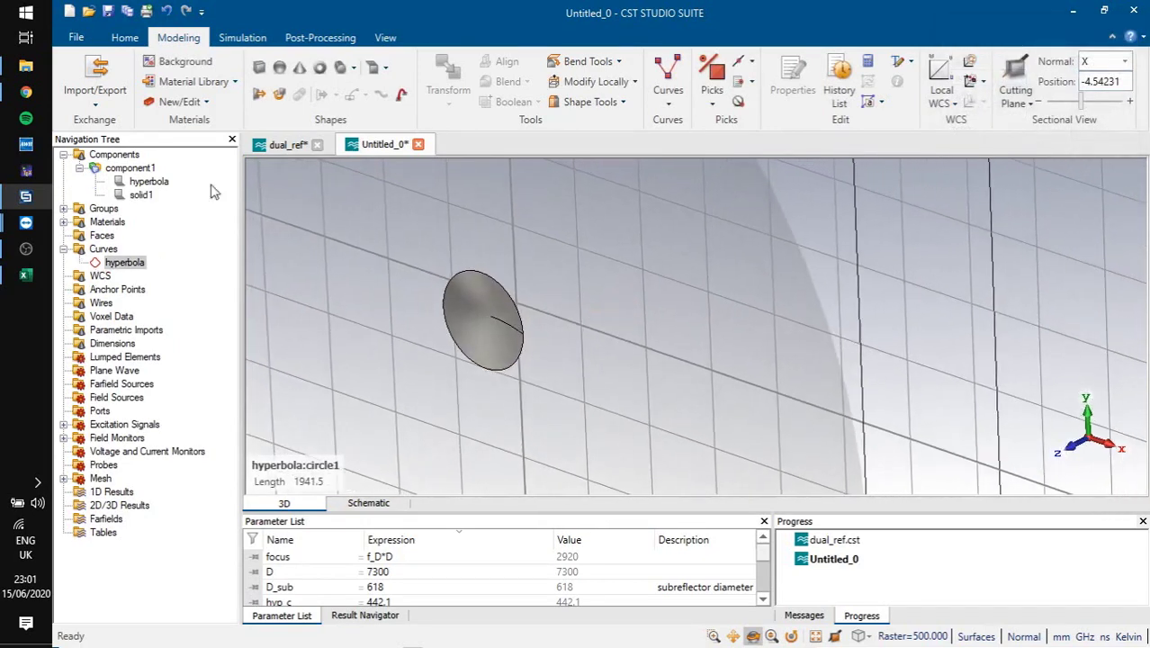
left_click(114, 154)
mouse_move(577, 281)
left_mouse_down()
mouse_move(462, 314)
mouse_move(578, 290)
mouse_move(558, 286)
left_mouse_up()
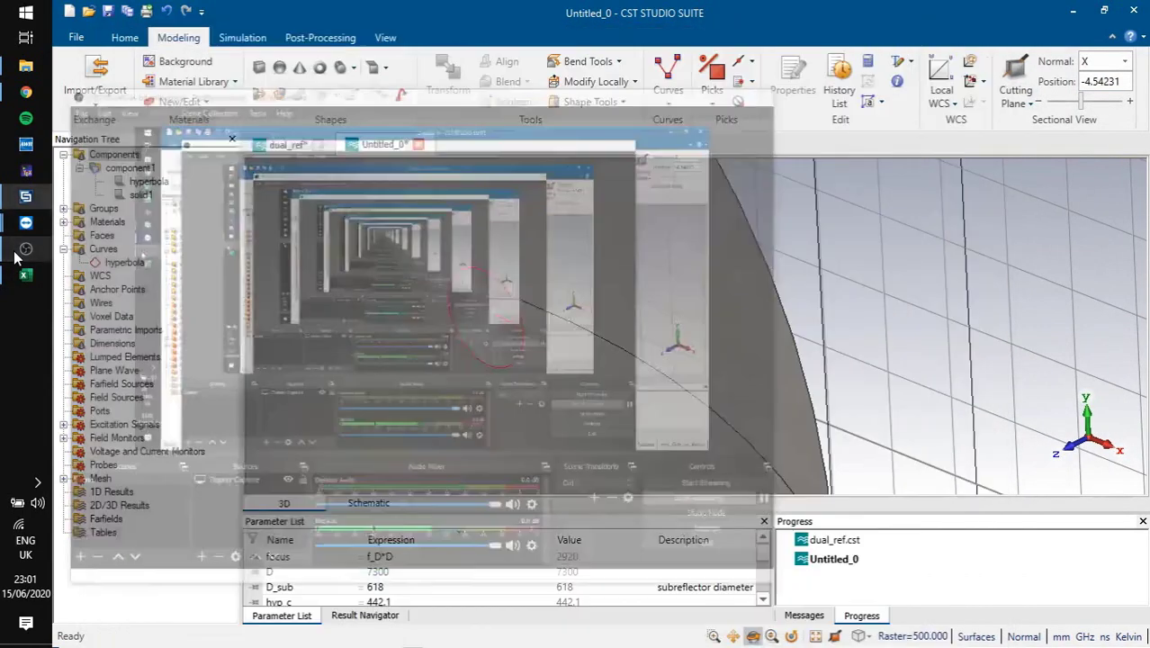
scroll(541, 306, "down", 6)
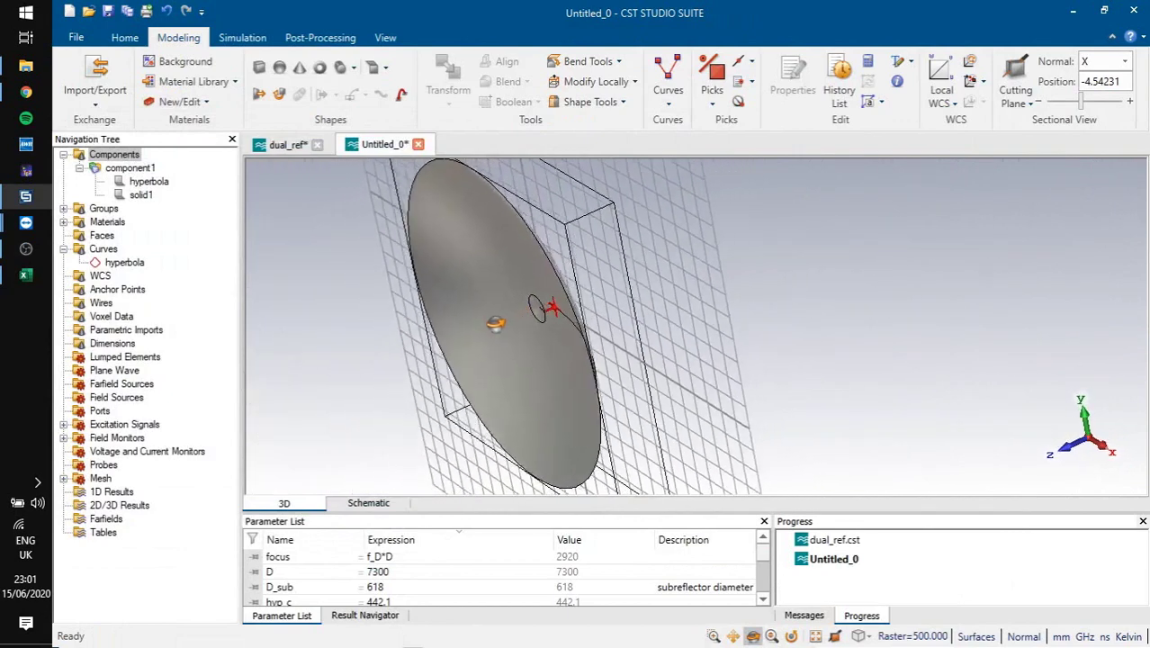
left_click_drag(552, 303, 537, 306)
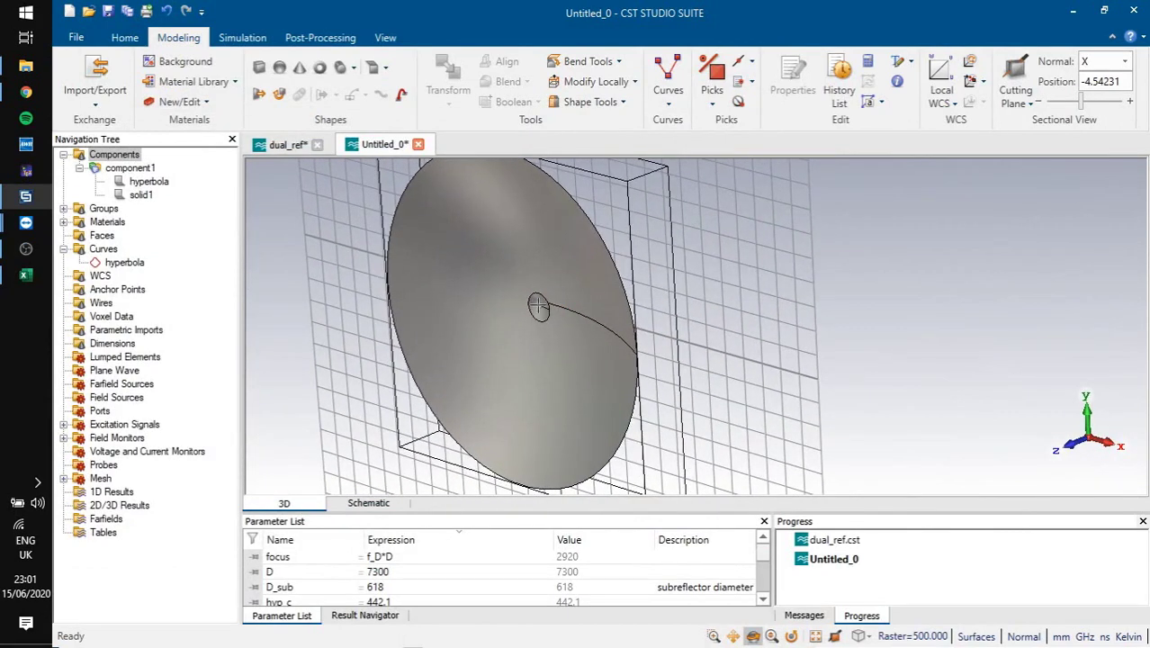
- Select solid1 and start entering a focus-based Z offset in its translate transform
left_click(538, 305)
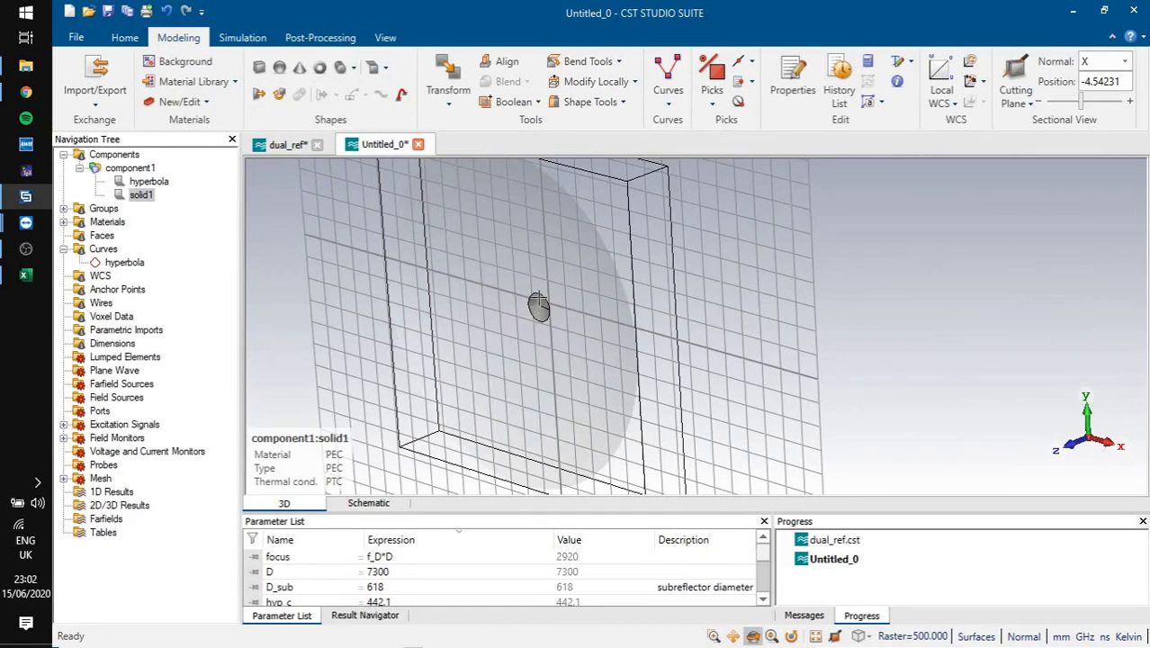
left_click(447, 82)
type("-200")
double_click(1047, 248)
type("focus-")
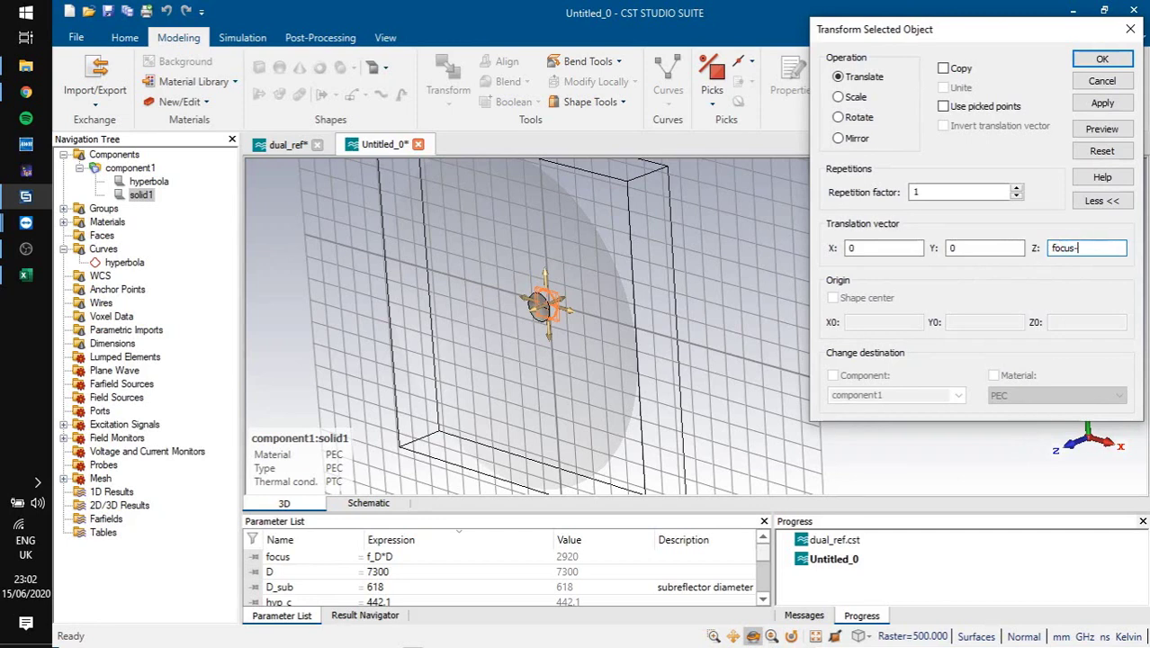
type("hy")
type("p_a")
left_click(1099, 59)
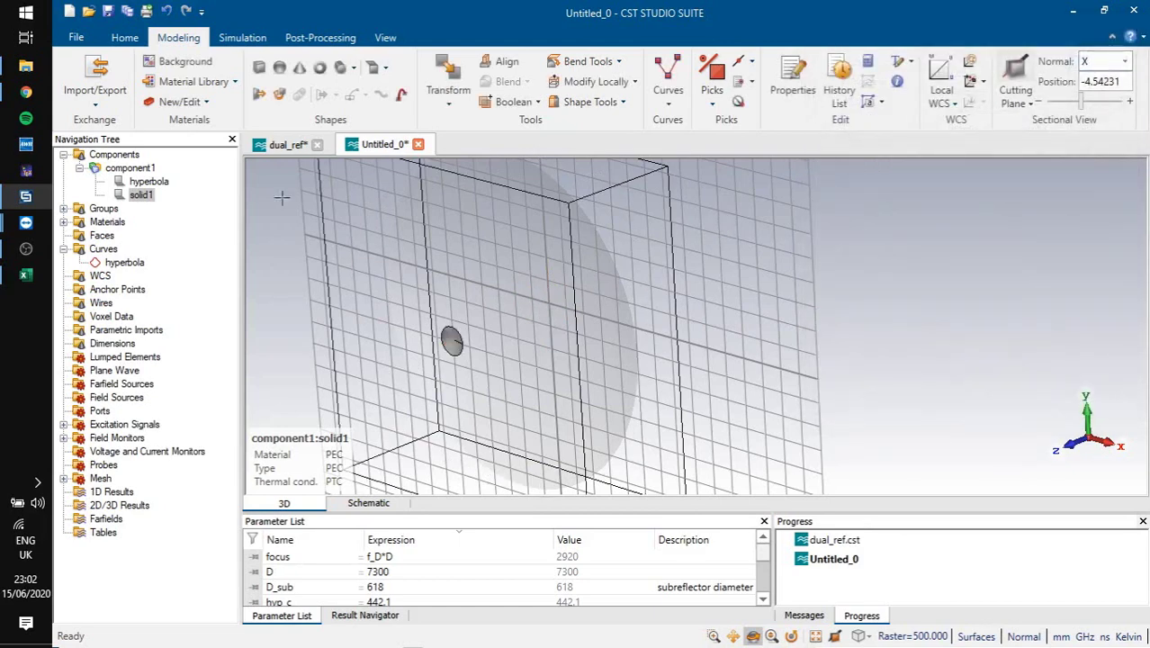
left_click_drag(589, 271, 495, 304)
left_click_drag(425, 346, 531, 306)
scroll(491, 321, "down", 2)
scroll(469, 326, "up", 5)
scroll(469, 327, "down", 5)
middle_click_drag(593, 274, 606, 293)
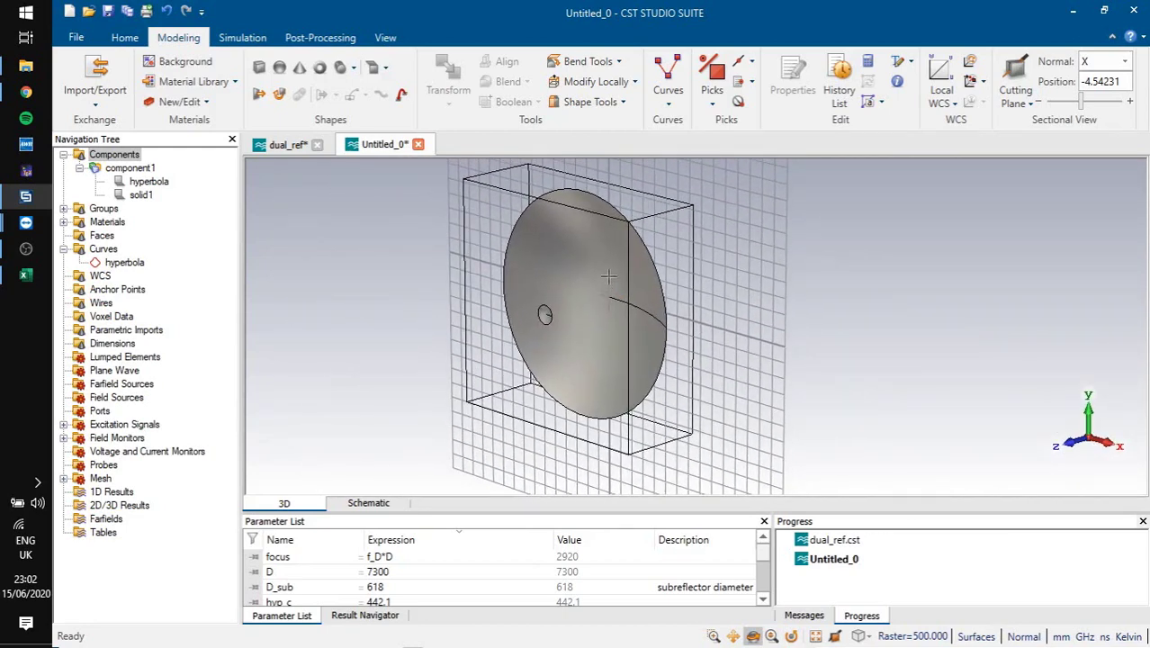
left_click_drag(585, 300, 566, 308)
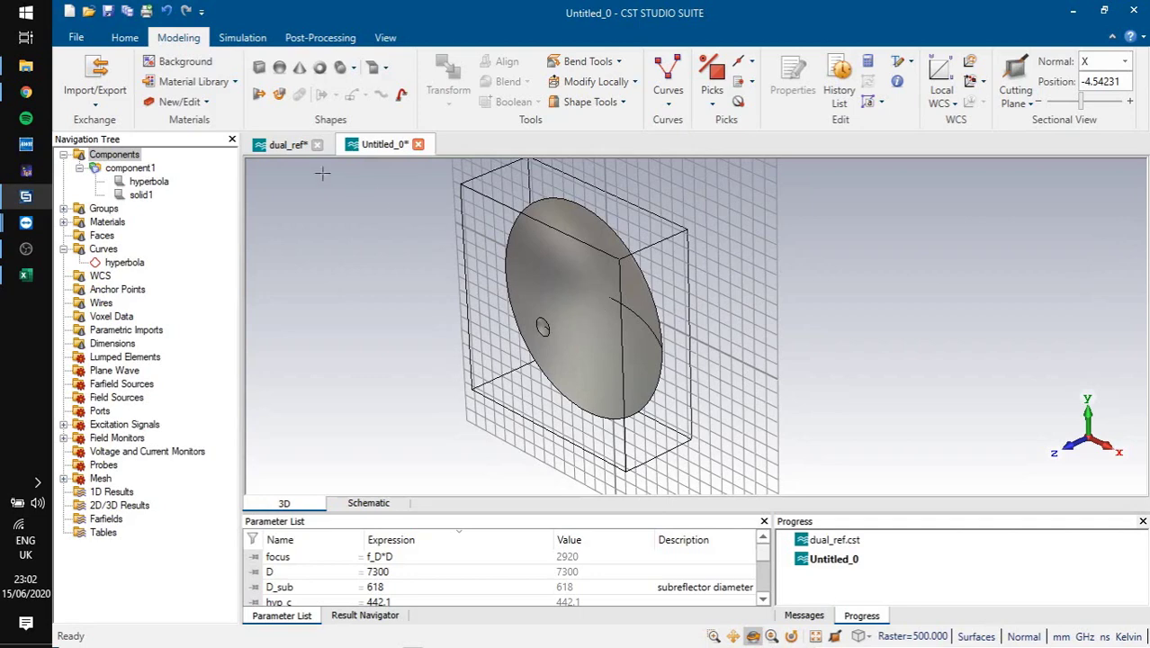
- In the dual_ref project, rebuild the model from its history list
left_click(287, 144)
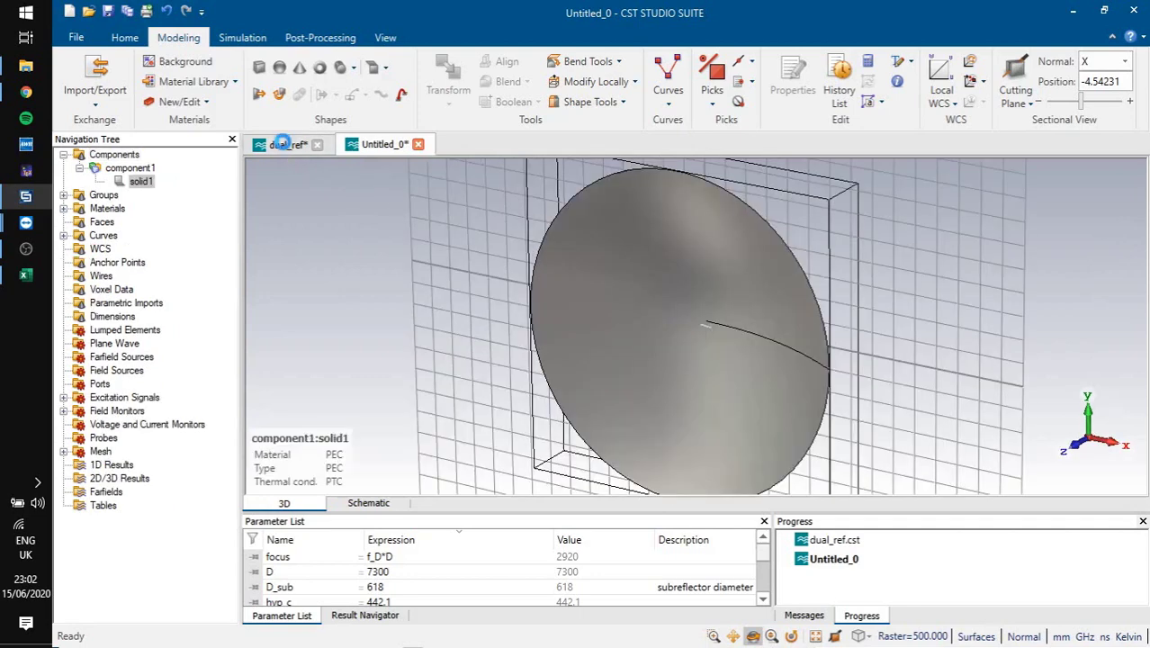
left_click(134, 157)
left_click_drag(648, 285, 589, 154)
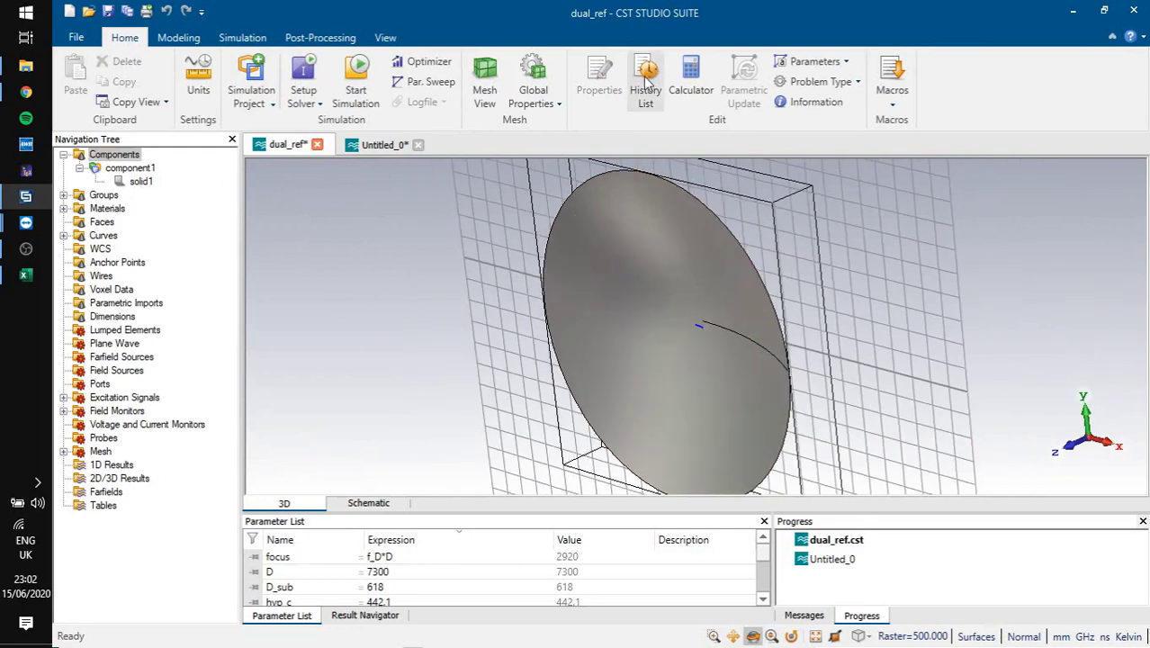
left_click(645, 83)
left_click(1110, 243)
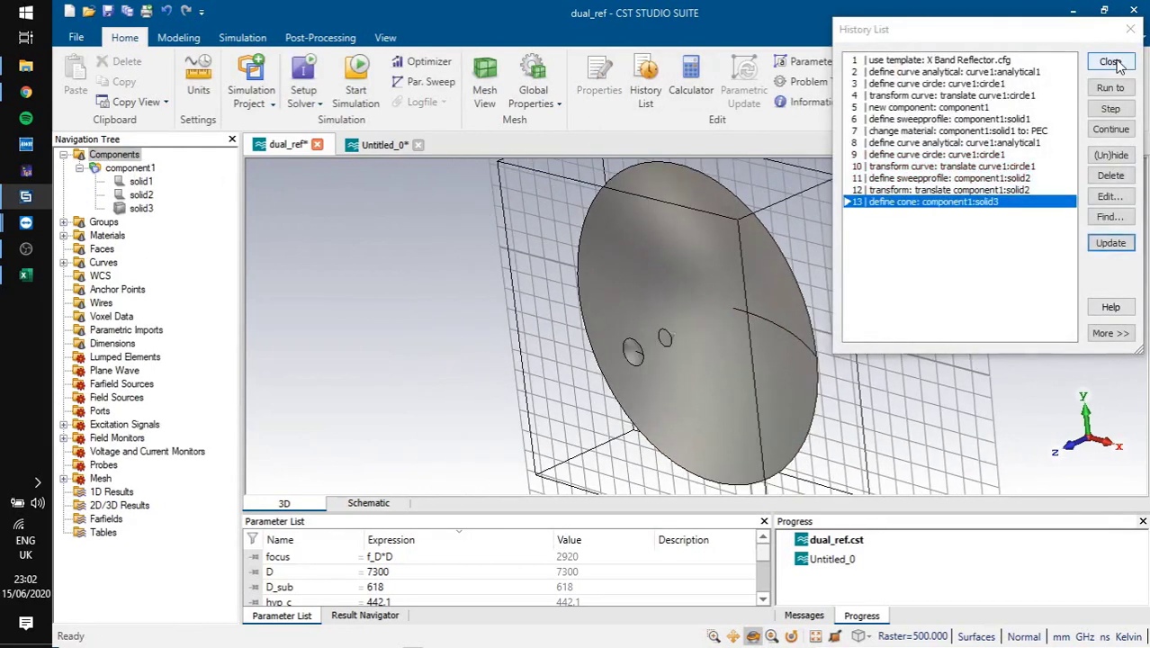
left_click(1110, 62)
- Review solid3's cone parameters (top radius 200, Zmax focus-2*hyp_c) without changing them
left_click(665, 336)
double_click(142, 208)
double_click(999, 73)
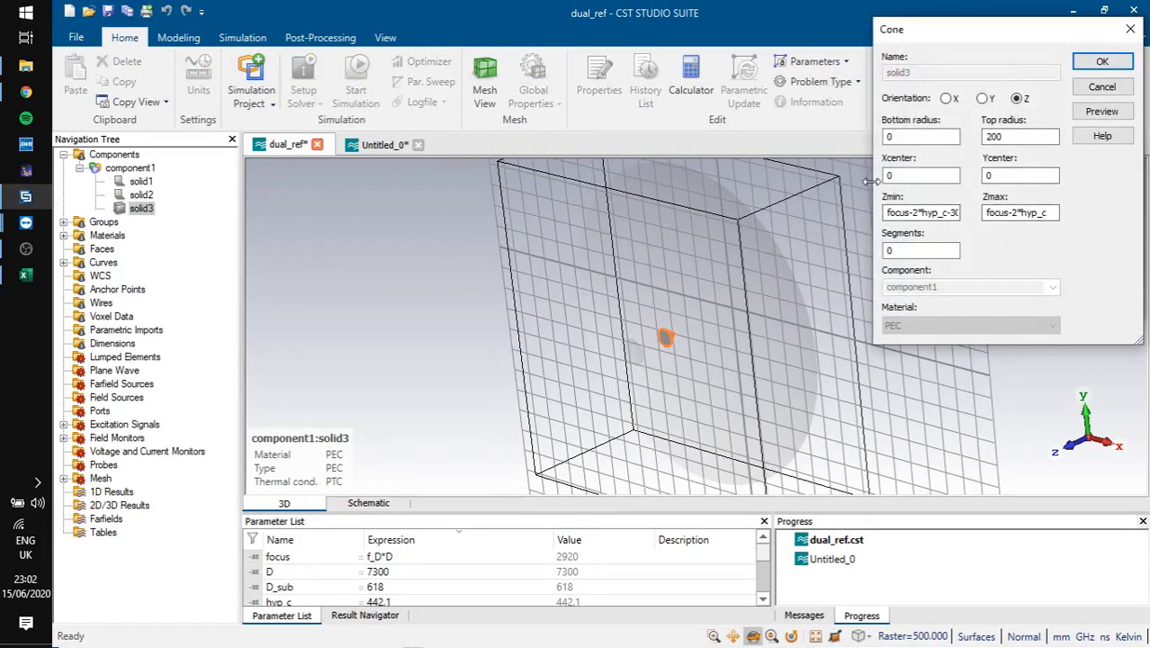
left_click_drag(872, 191, 722, 189)
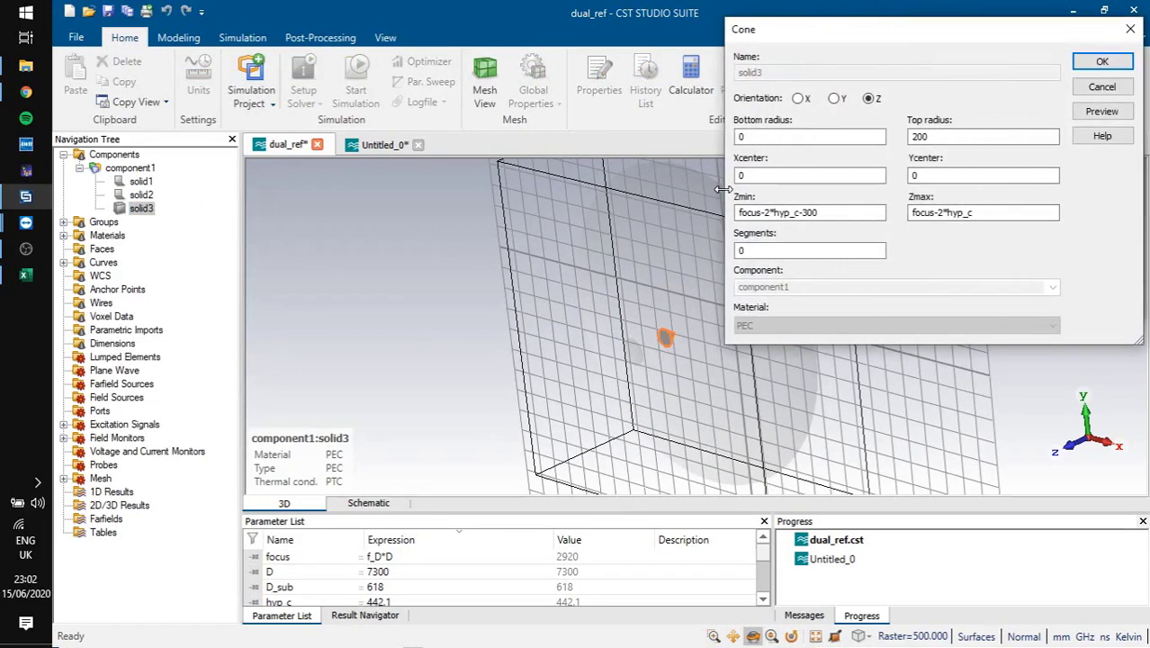
double_click(1000, 212)
key("ctrl+c")
left_click(1102, 61)
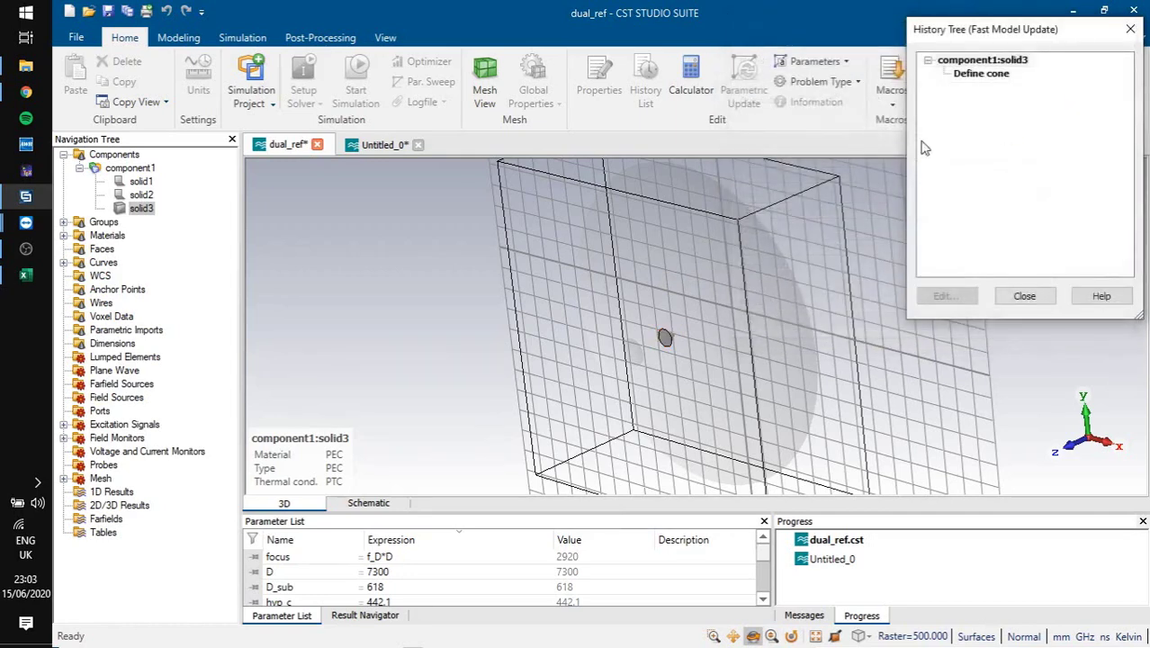
left_click(1024, 295)
- Back in Untitled_0, sketch a rough cone in the 3D view
left_click(378, 144)
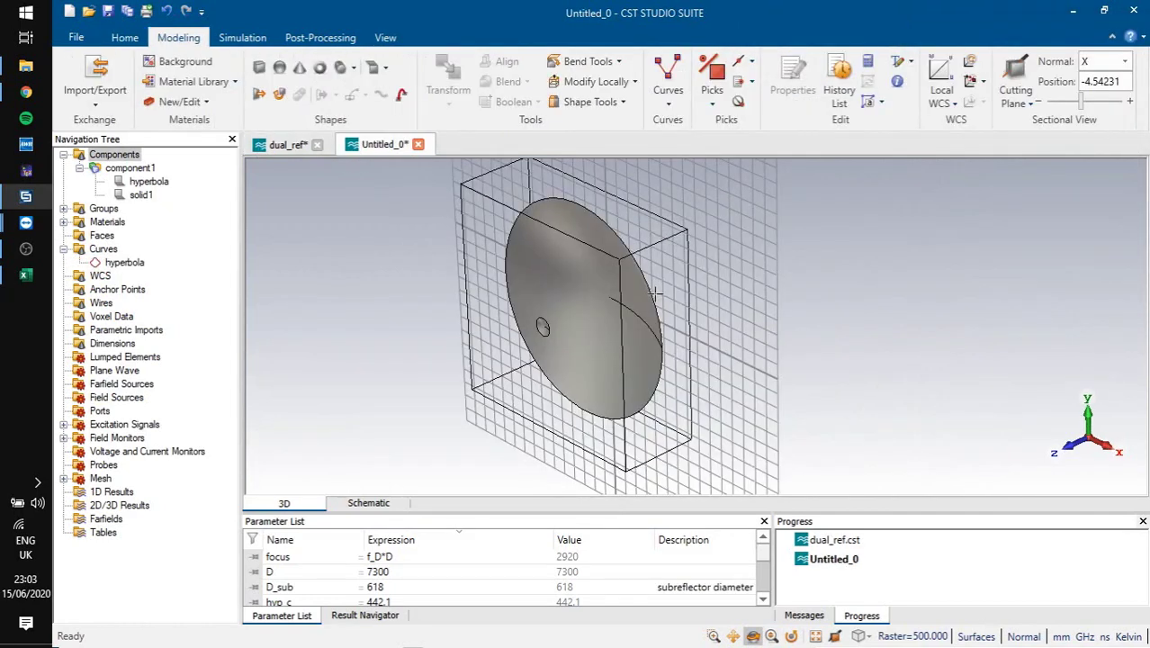
left_click_drag(651, 294, 642, 241)
left_click(298, 67)
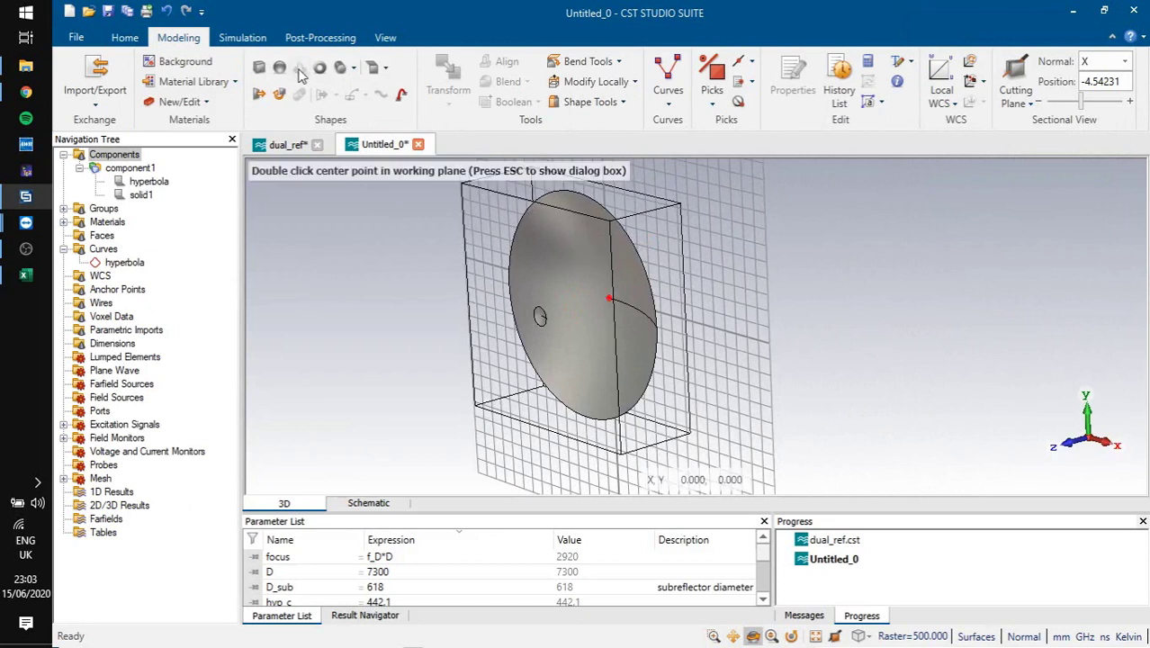
double_click(590, 305)
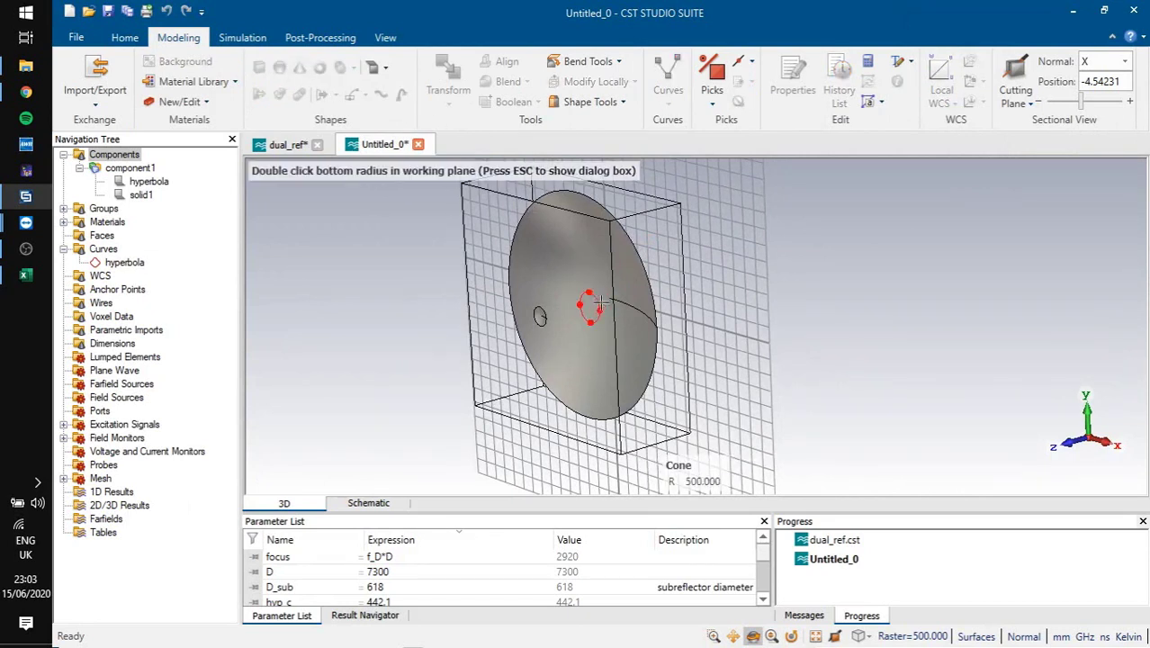
double_click(608, 306)
double_click(637, 295)
double_click(647, 290)
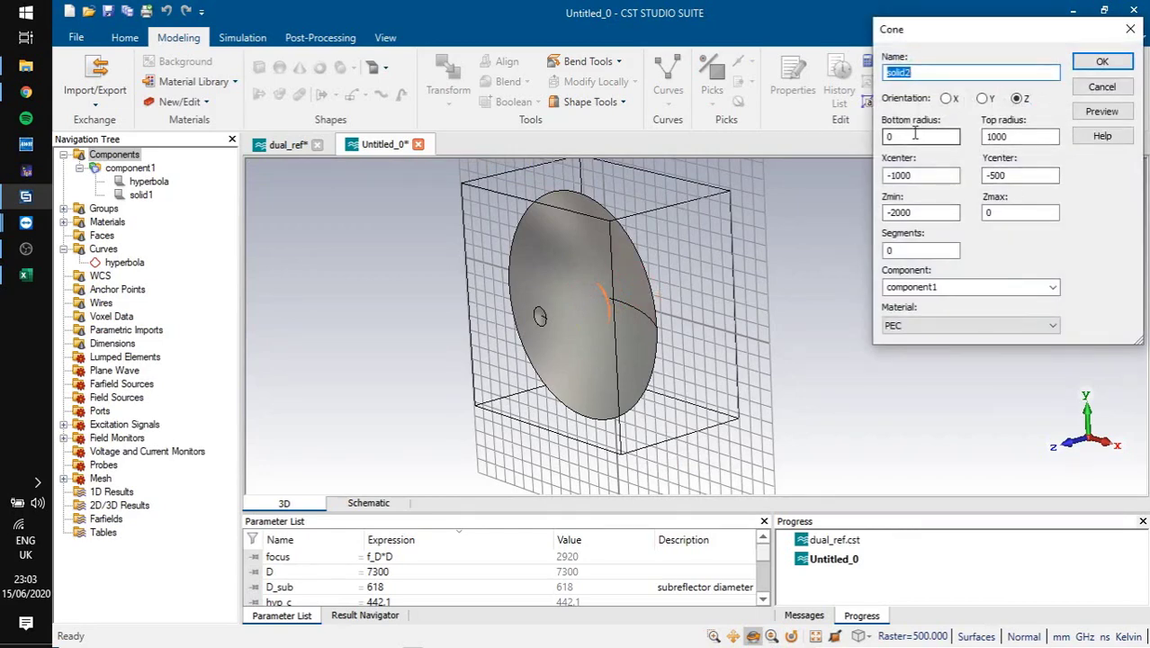
- Set the cone's top radius to 100 and centre it at X 0, Y 0
key("Tab")
key("Tab")
key("Tab")
type("100")
key("Tab")
key("Tab")
key("Tab")
key("Tab")
key("Tab")
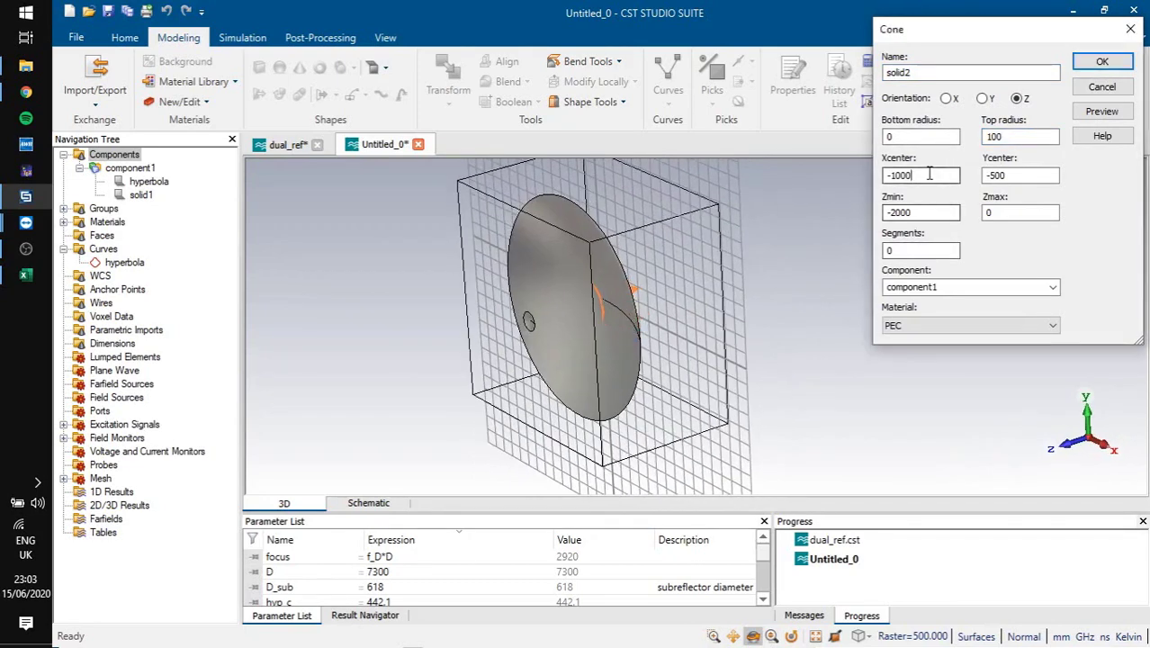
double_click(920, 175)
type("0")
double_click(1019, 175)
type("0")
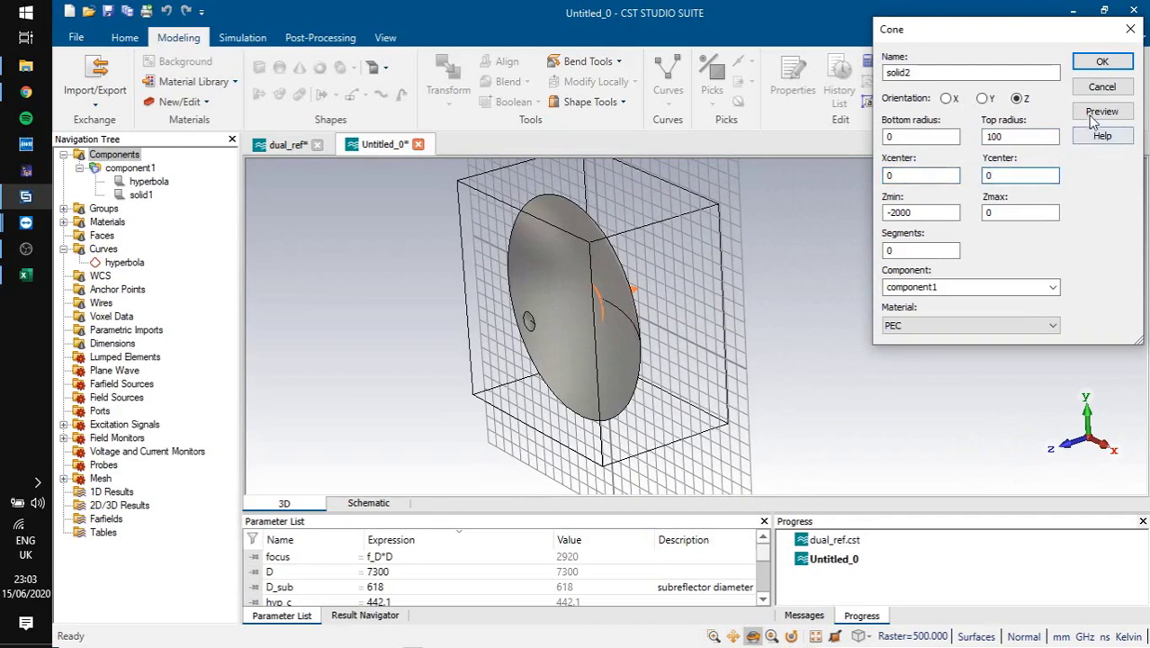
left_click(1101, 111)
- Set the cone's Zmax to focus-2*hyp_c and Zmin to focus-2*hyp_c-100
scroll(668, 308, "up", 3)
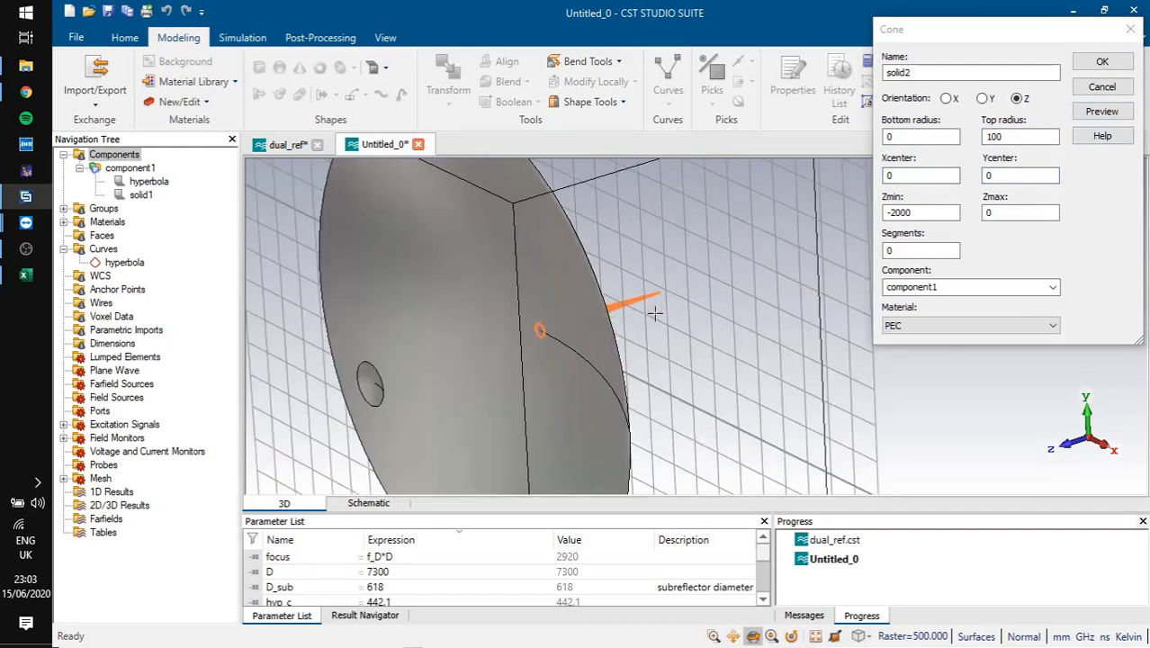
double_click(920, 213)
key("Tab")
type("focus-2*hyp_c")
key("shift+Tab")
key("ctrl+v")
type("-100")
left_click(1101, 110)
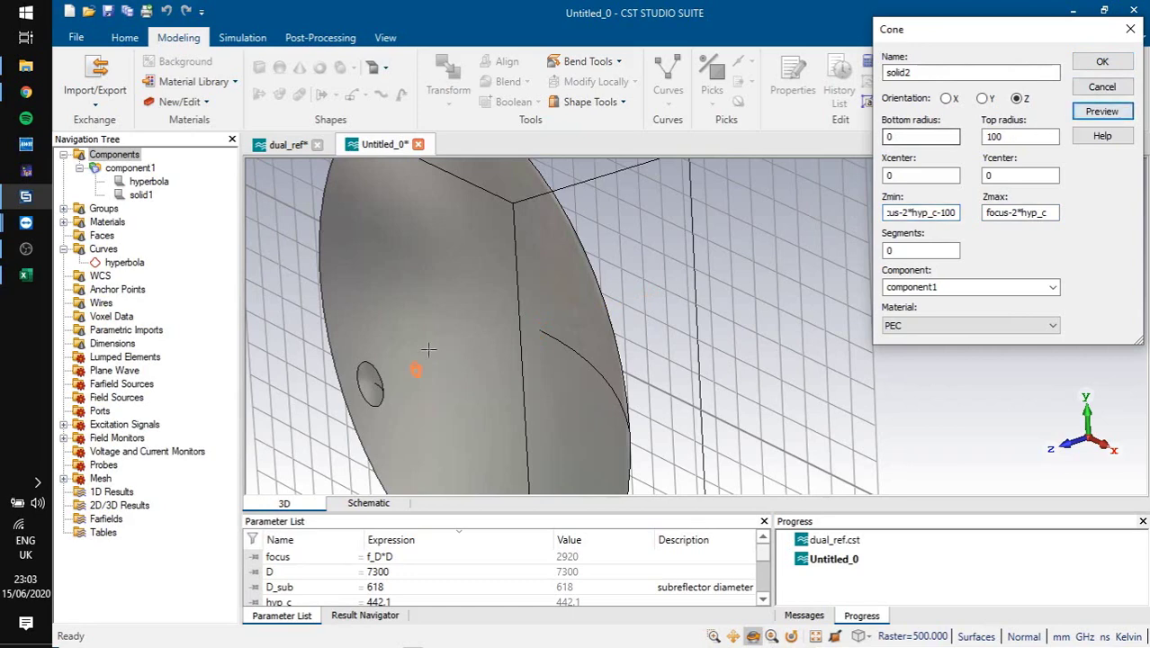
- Finalize top radius 200 and Zmin focus-2*hyp_c-200, creating the PEC cone solid2
left_click(1024, 137)
type("0")
left_click(954, 212)
type("0")
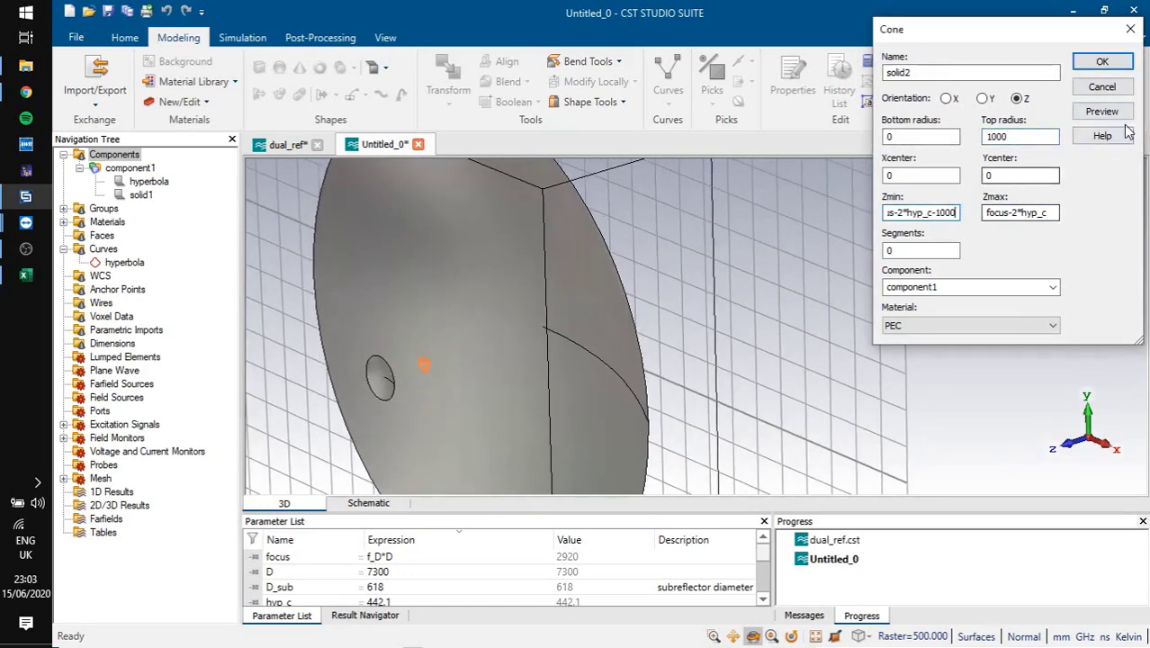
left_click(1124, 117)
double_click(1043, 135)
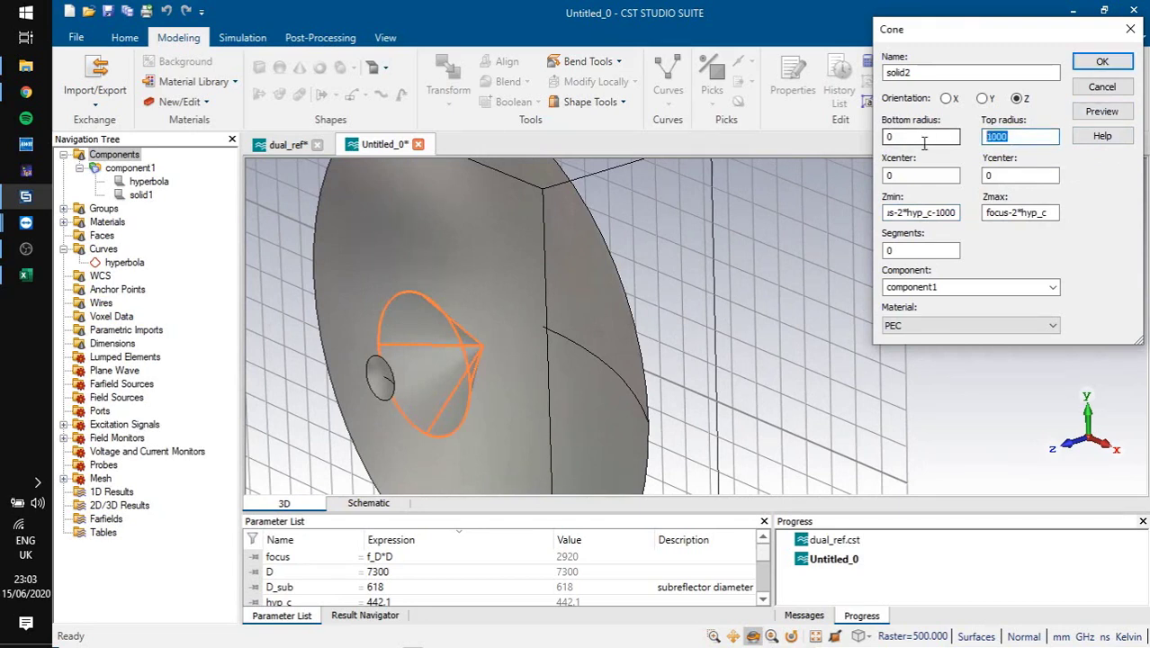
type("200")
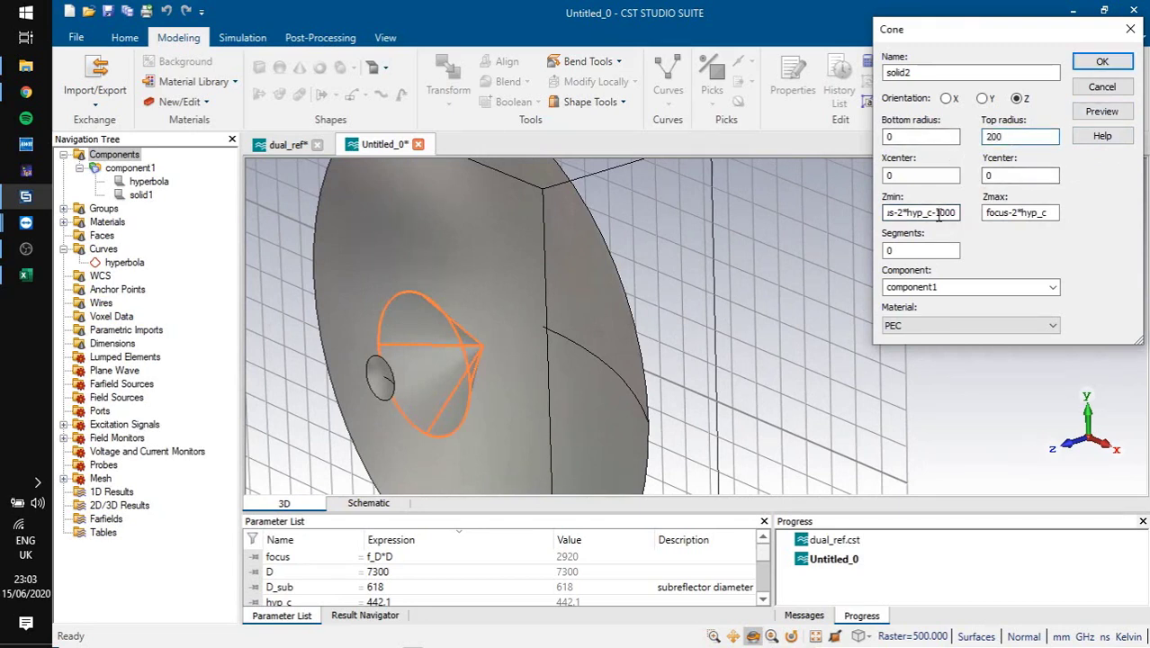
left_click_drag(943, 212, 946, 213)
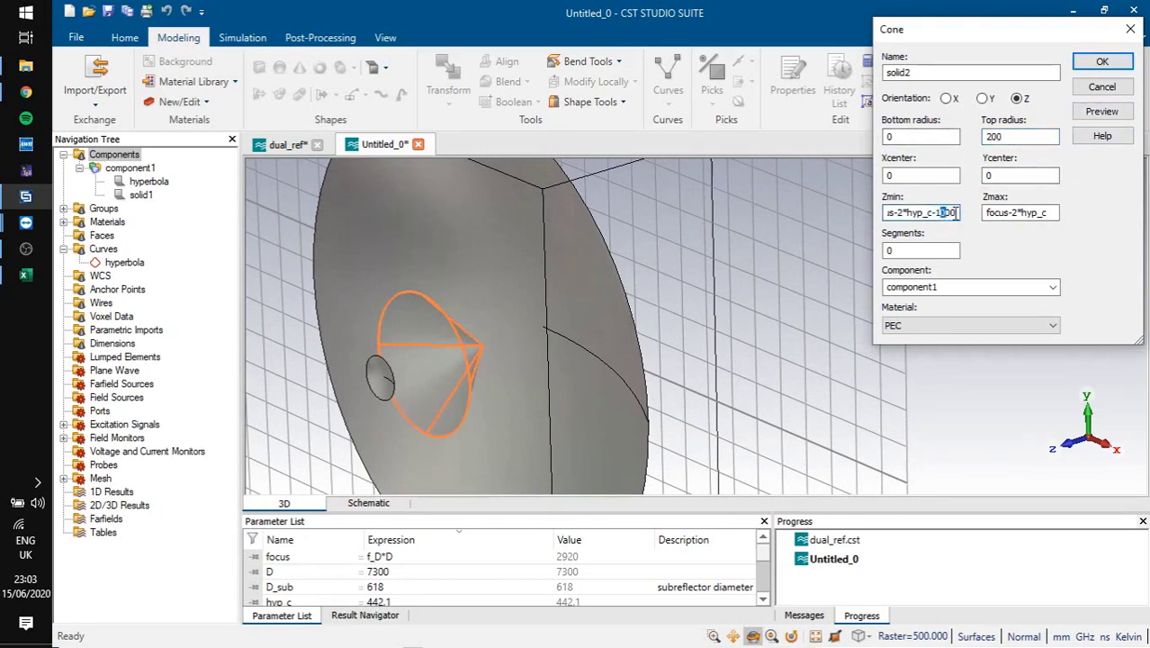
type("2")
left_click(1101, 110)
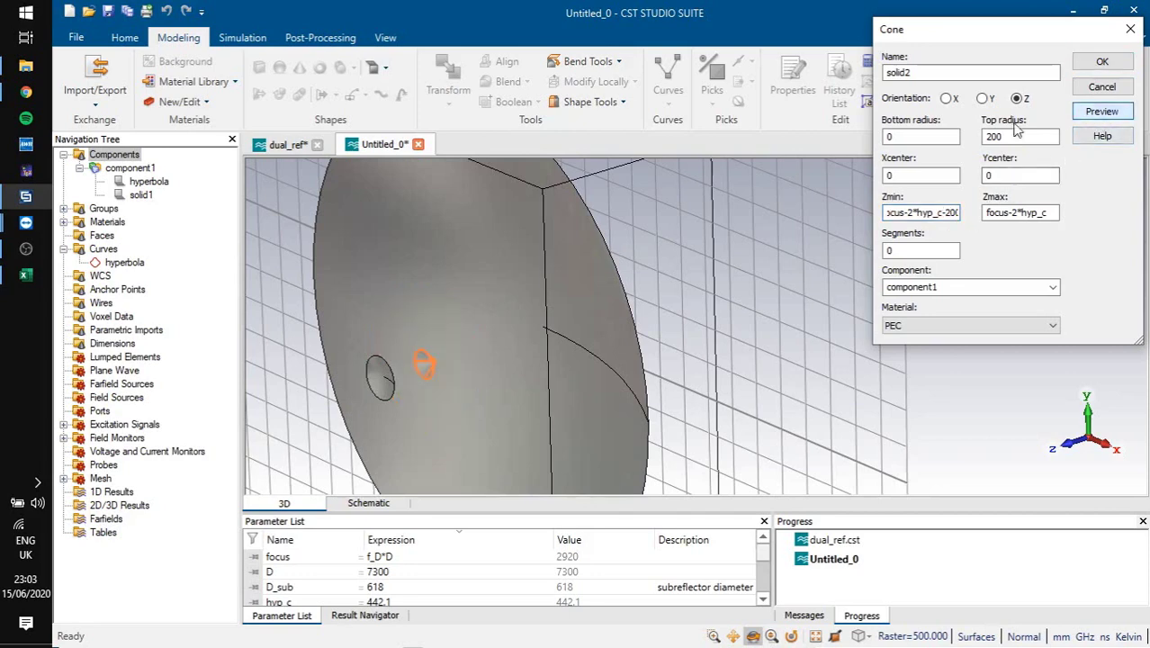
left_click_drag(509, 341, 532, 346)
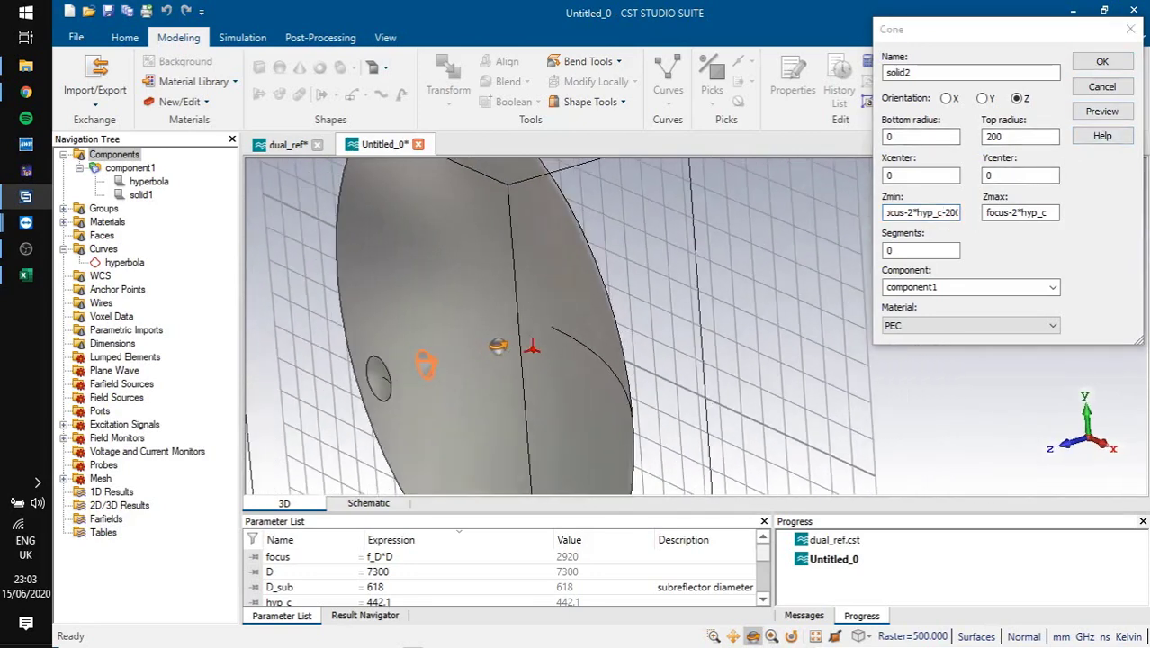
left_click(1099, 65)
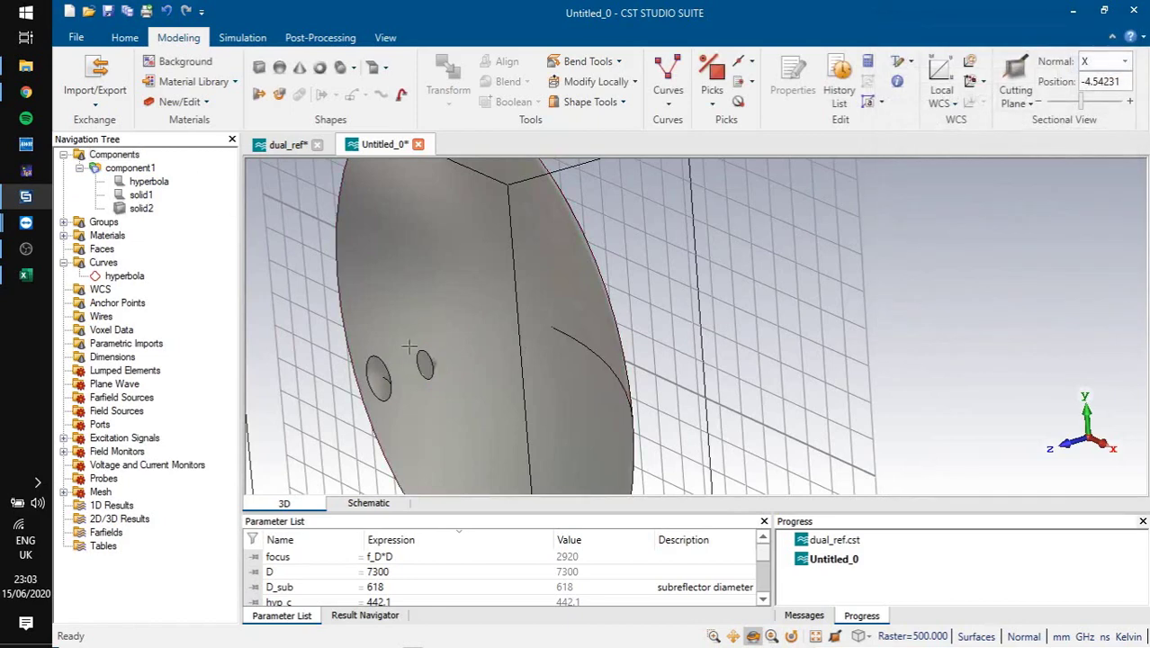
scroll(441, 364, "up", 5)
scroll(603, 337, "down", 2)
scroll(629, 329, "up", 2)
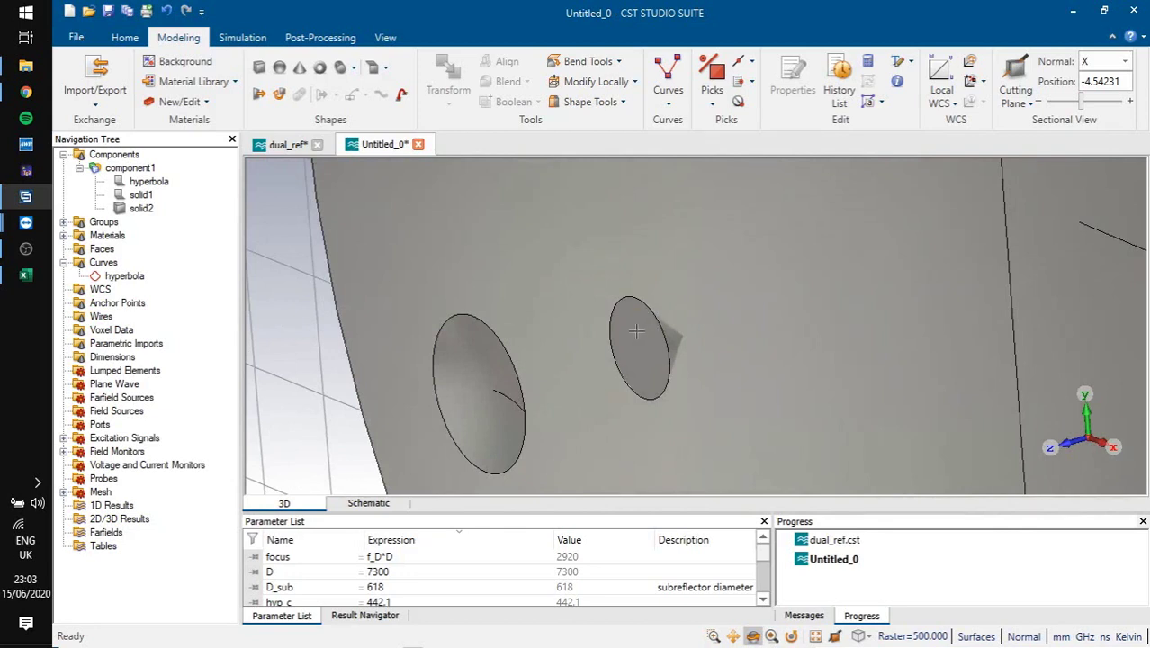
scroll(636, 331, "down", 3)
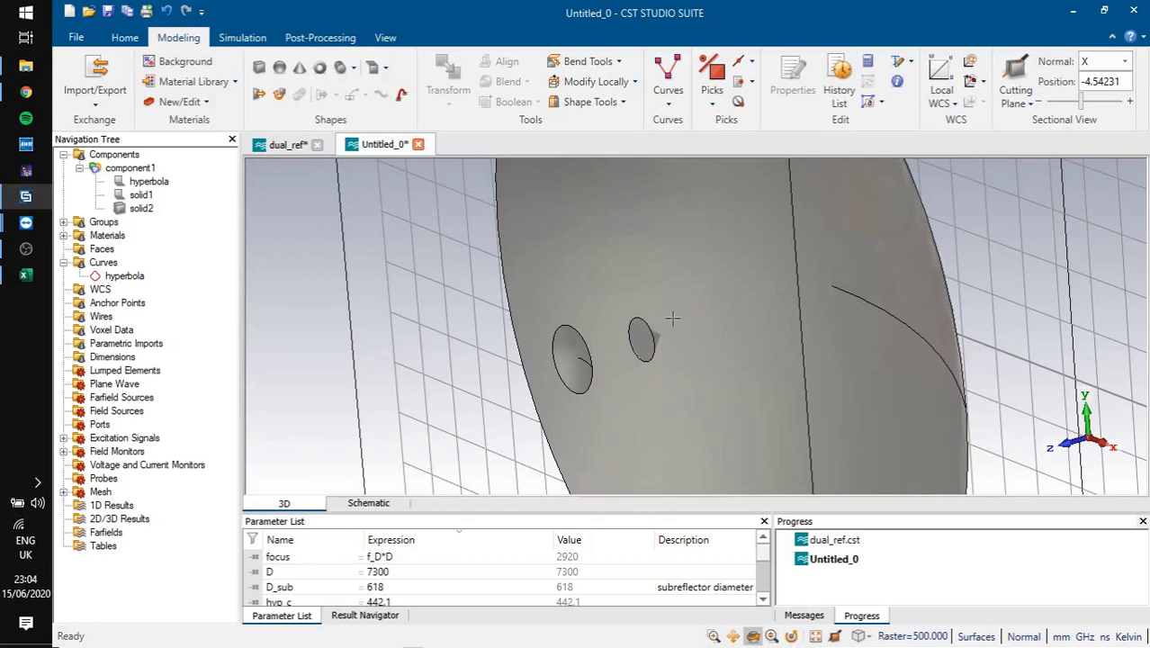
left_click_drag(670, 317, 680, 322)
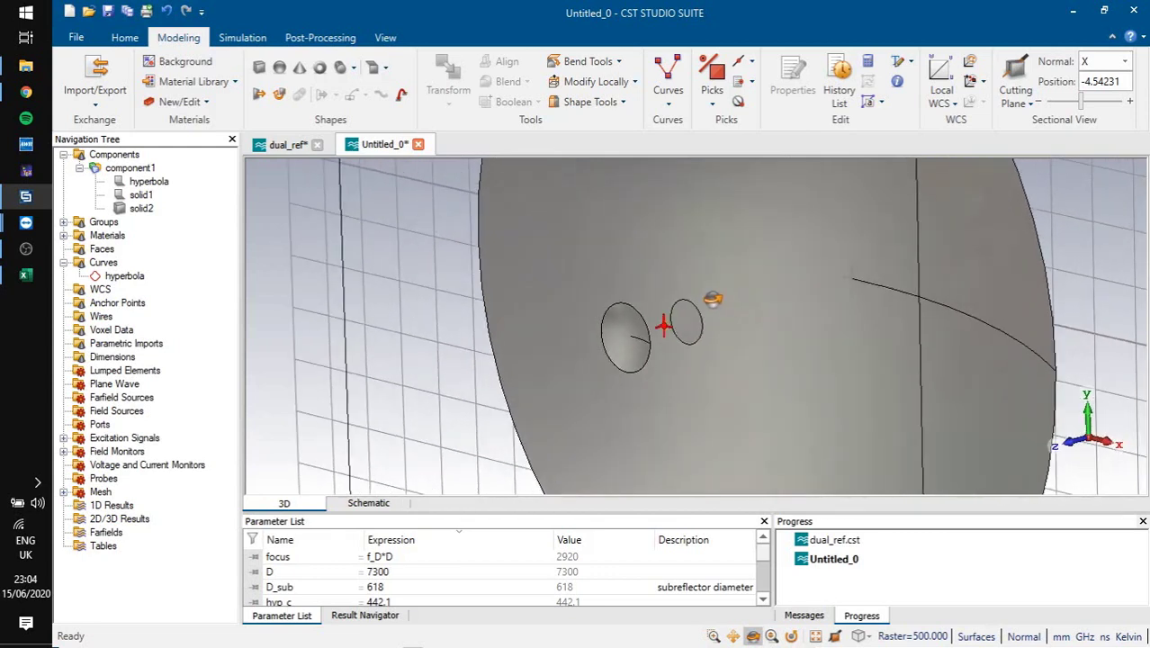
left_click(25, 275)
scroll(394, 278, "up", 12)
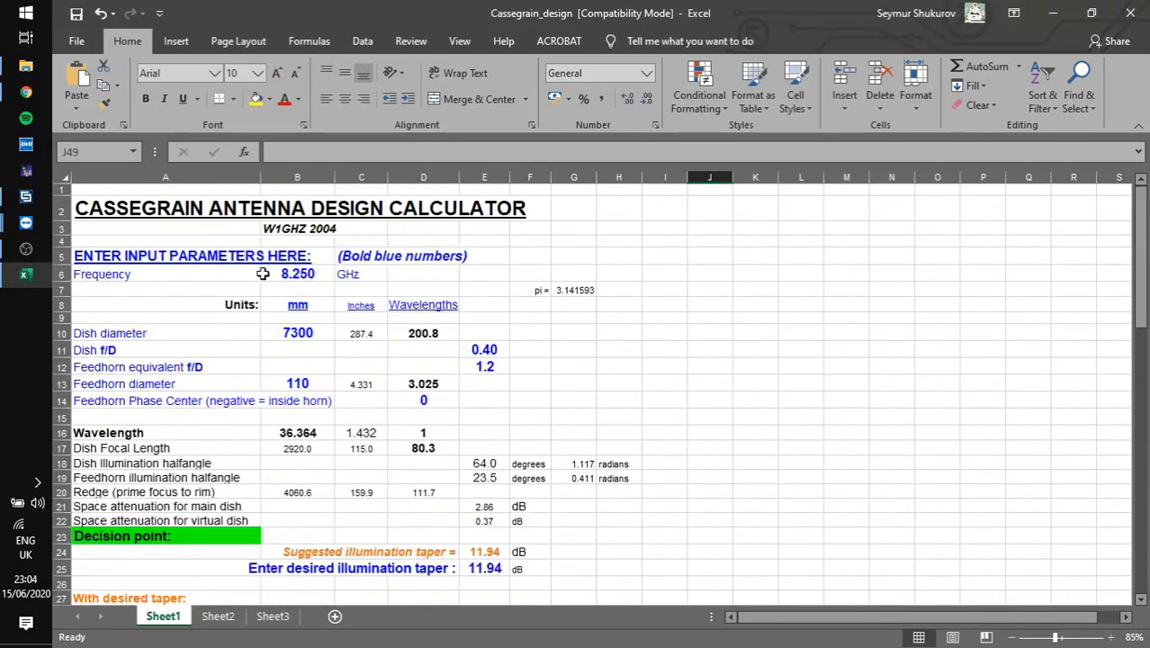
left_click_drag(261, 275, 396, 273)
left_click(284, 331)
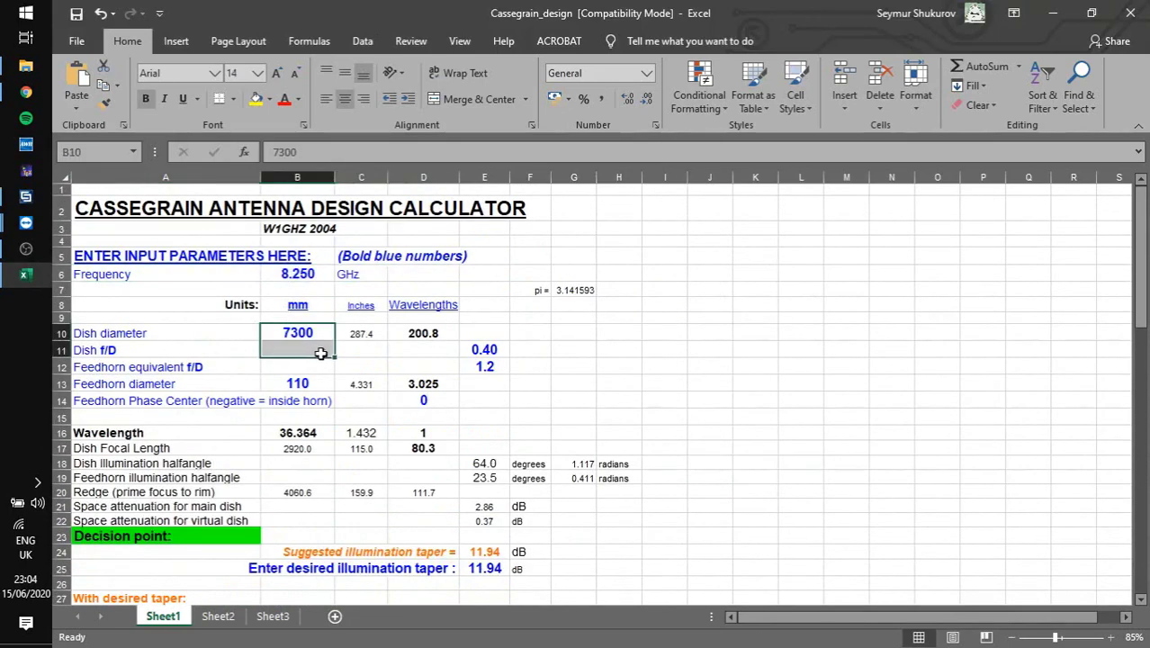
scroll(368, 360, "down", 12)
scroll(365, 345, "down", 1)
left_click_drag(235, 279, 525, 281)
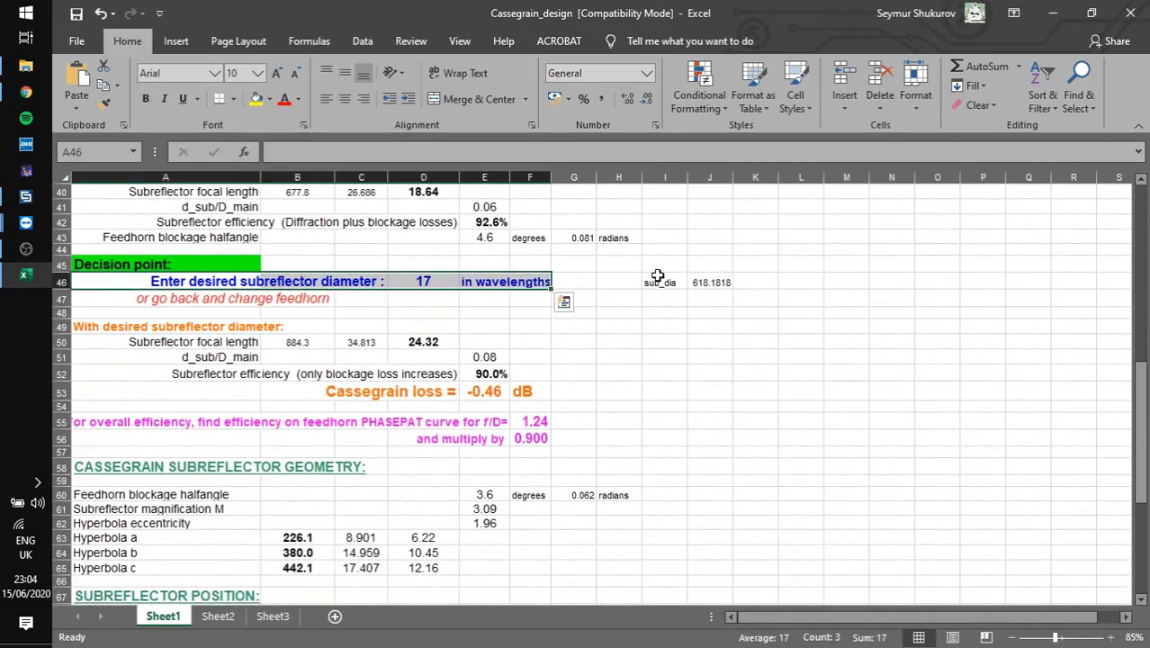
left_click_drag(662, 282, 742, 281)
scroll(593, 289, "down", 3)
scroll(360, 342, "down", 1)
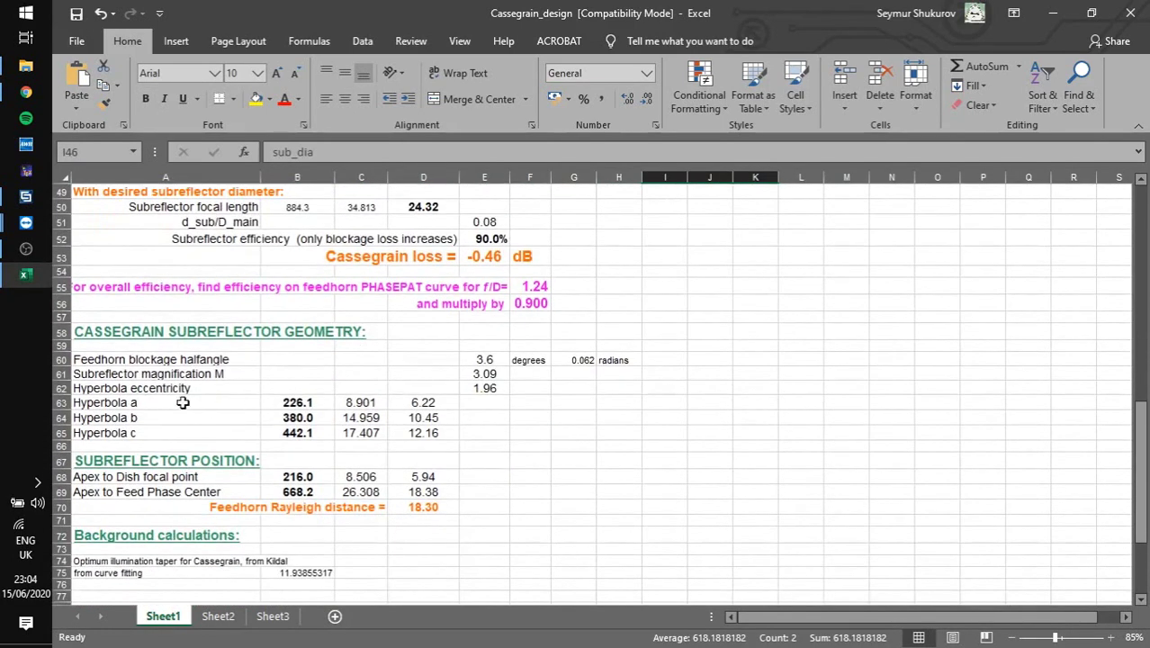
left_click_drag(154, 402, 148, 432)
left_click_drag(303, 402, 304, 433)
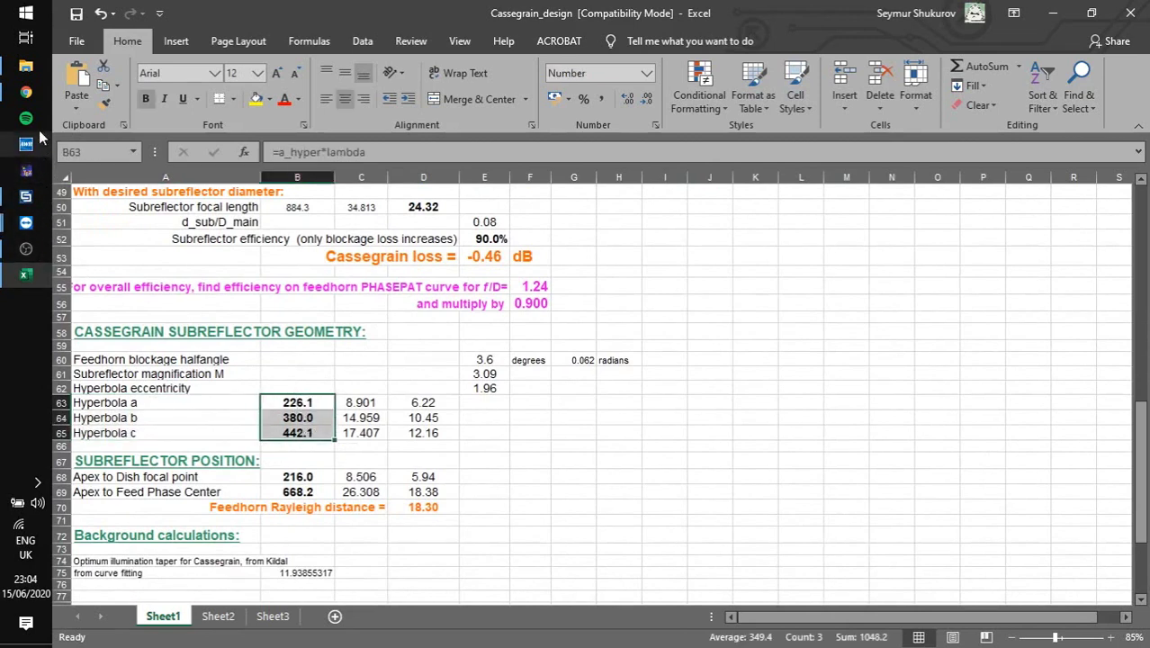
left_click(32, 199)
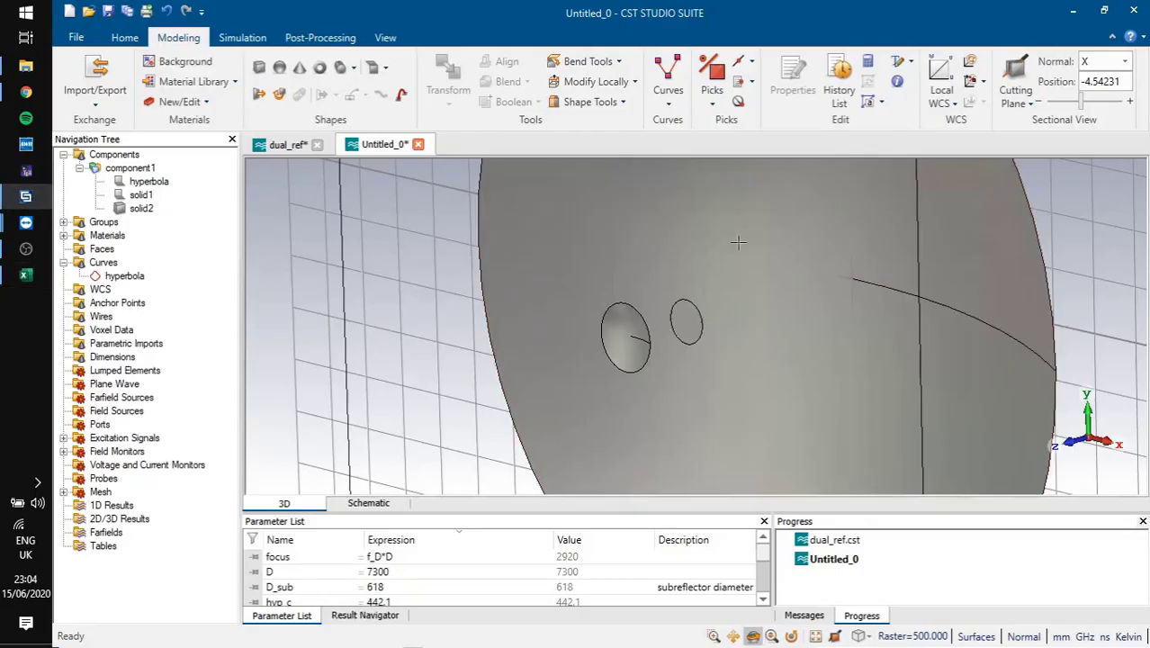
scroll(720, 256, "down", 5)
left_click_drag(720, 258, 690, 297)
scroll(749, 271, "down", 3)
mouse_move(750, 272)
left_mouse_down()
mouse_move(731, 291)
mouse_move(756, 290)
left_mouse_up()
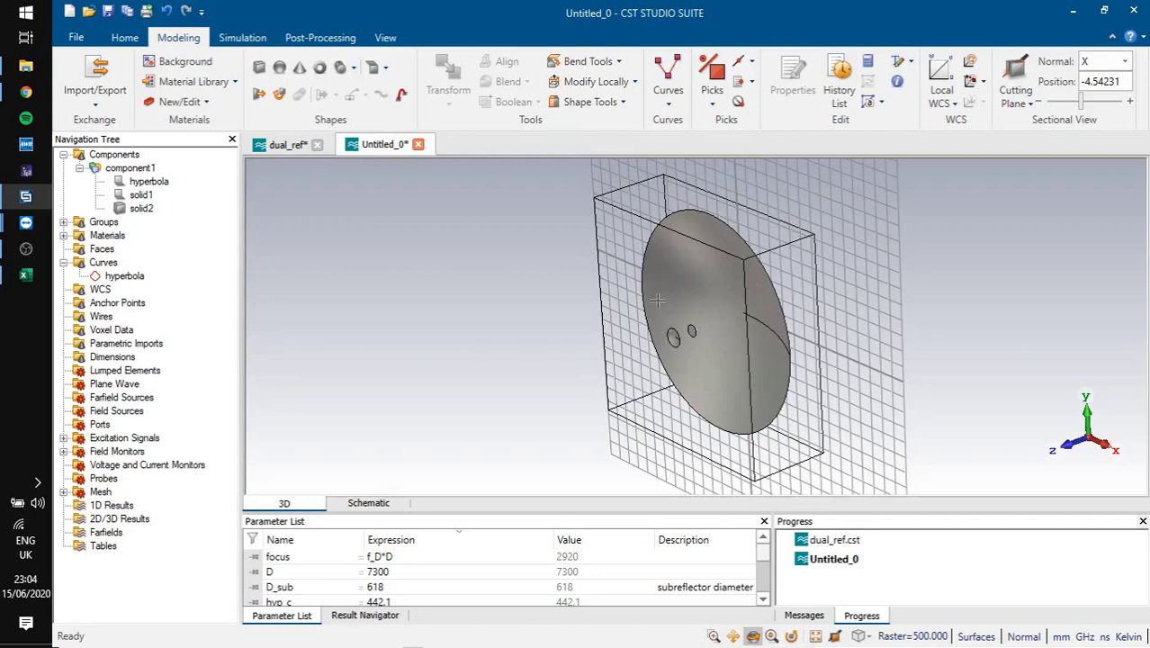
scroll(698, 329, "up", 5)
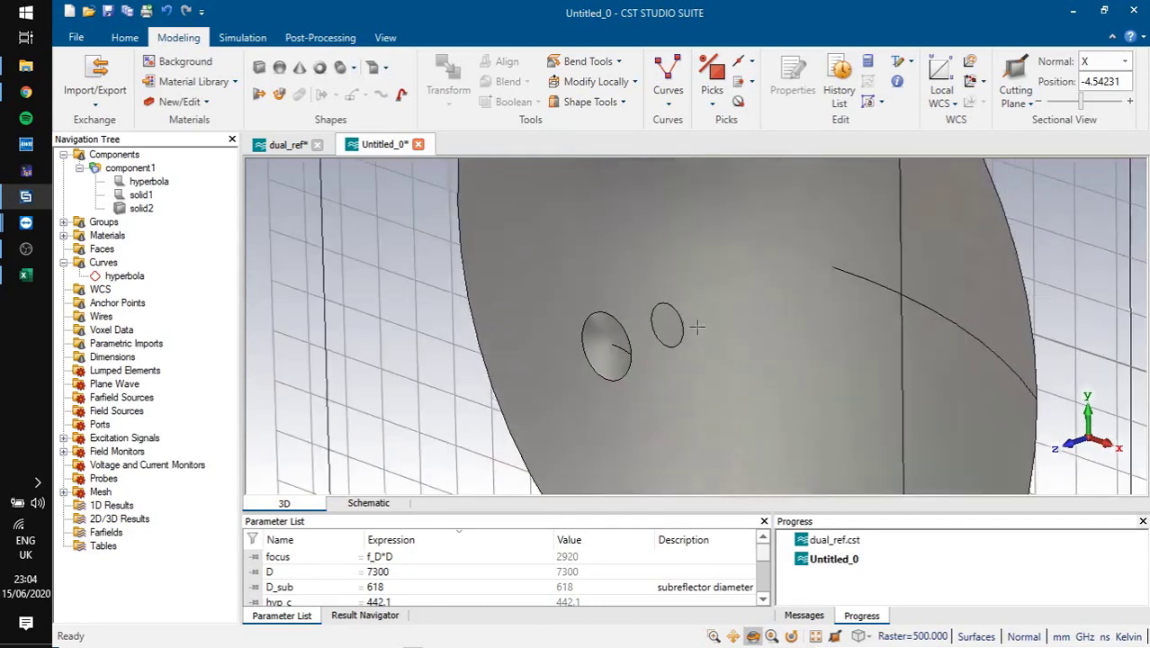
left_click_drag(696, 325, 626, 324)
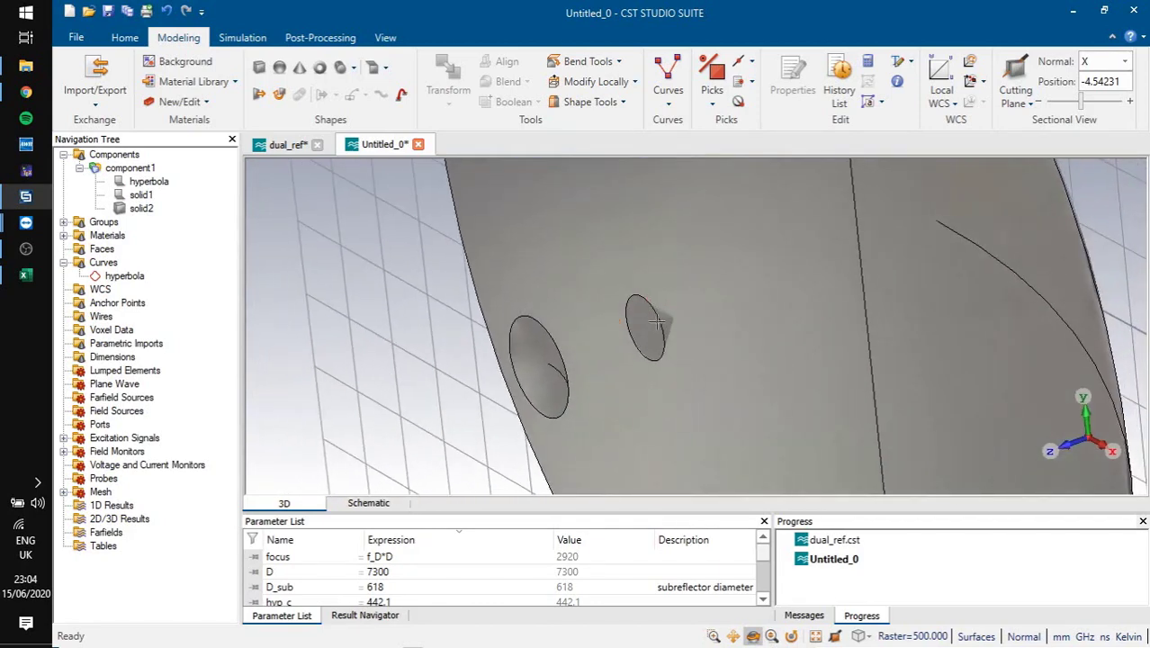
scroll(645, 311, "down", 5)
scroll(646, 306, "down", 5)
left_click_drag(760, 286, 685, 321)
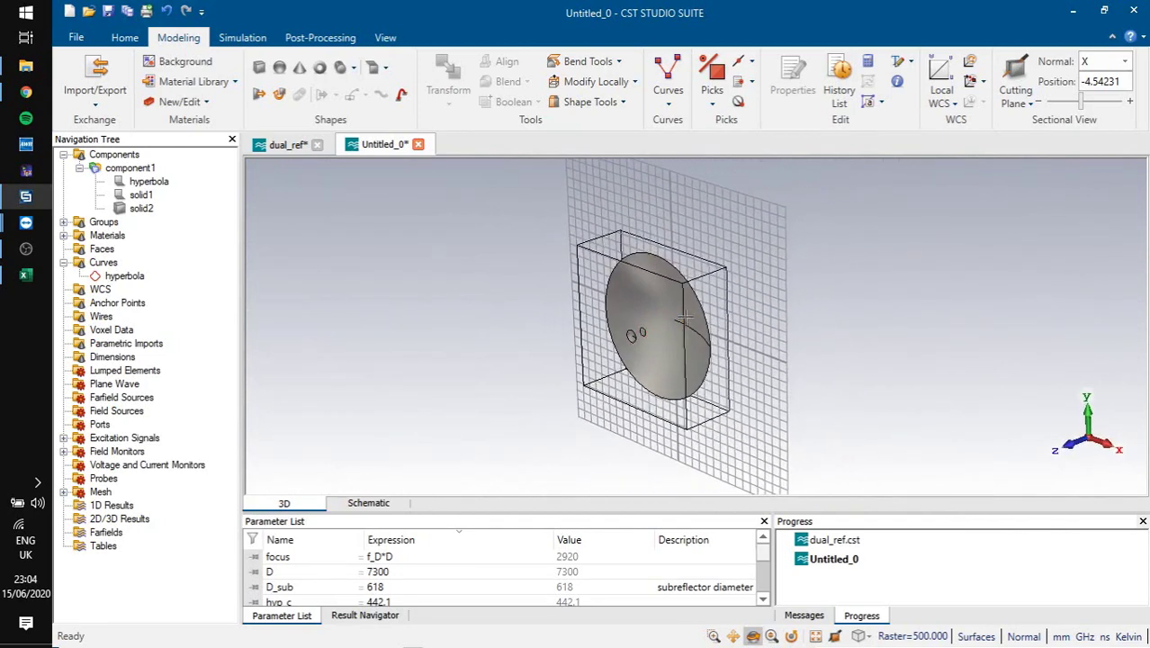